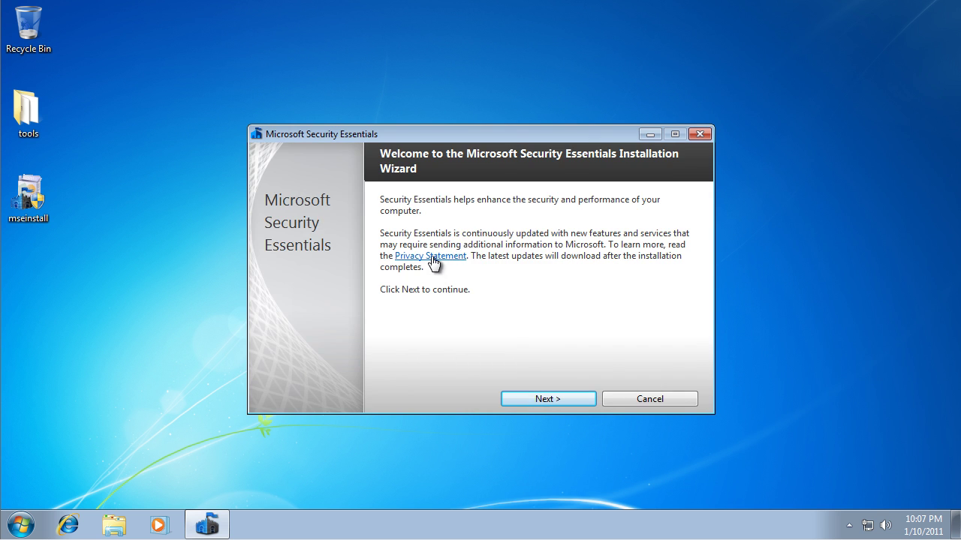
- Install Microsoft Security Essentials, accepting the license terms, joining the Customer Experience Improvement Program and keeping the option to turn on Windows Firewall
click(549, 398)
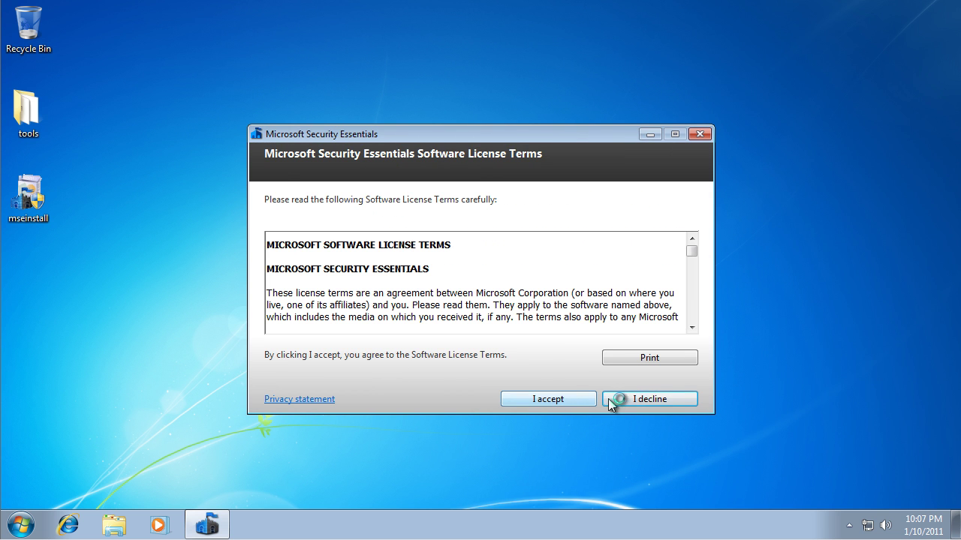
click(543, 402)
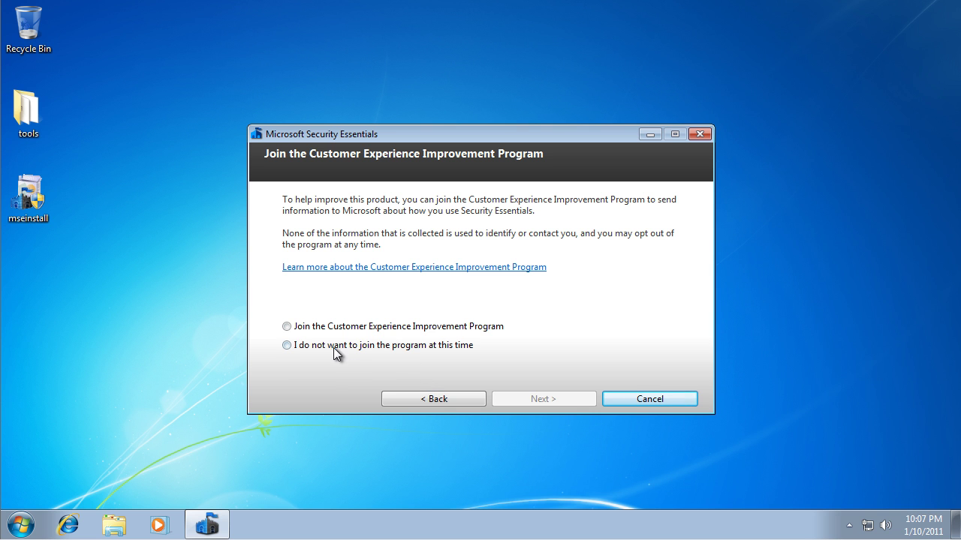
click(287, 327)
click(519, 399)
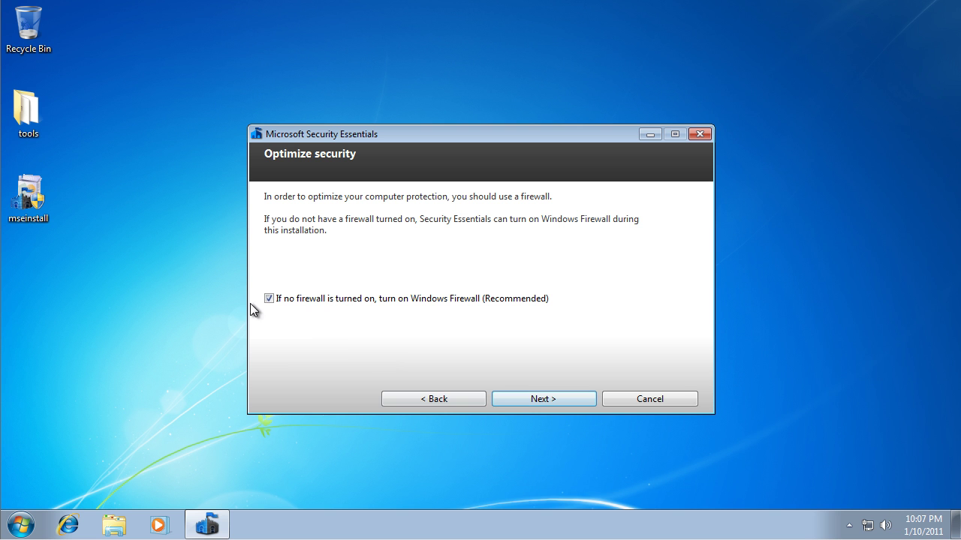
click(517, 402)
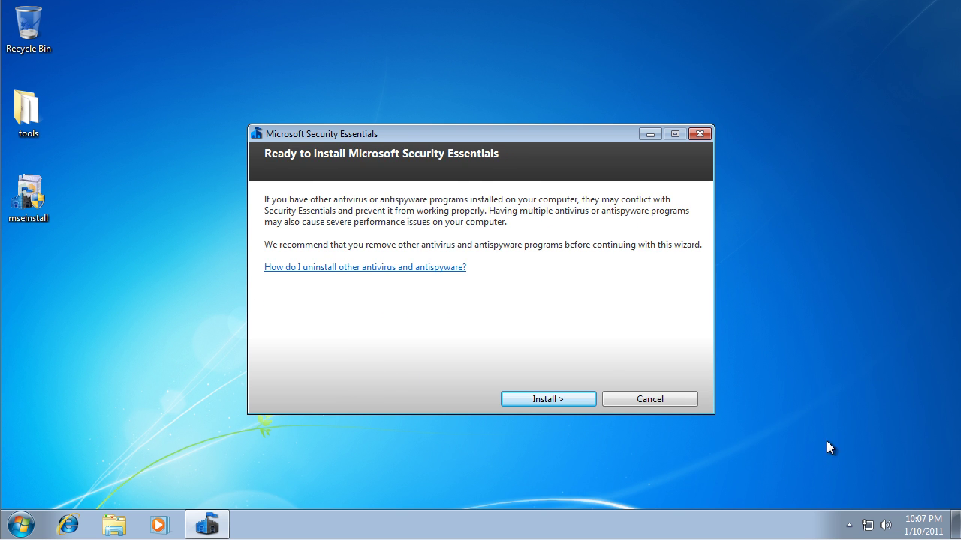
click(538, 400)
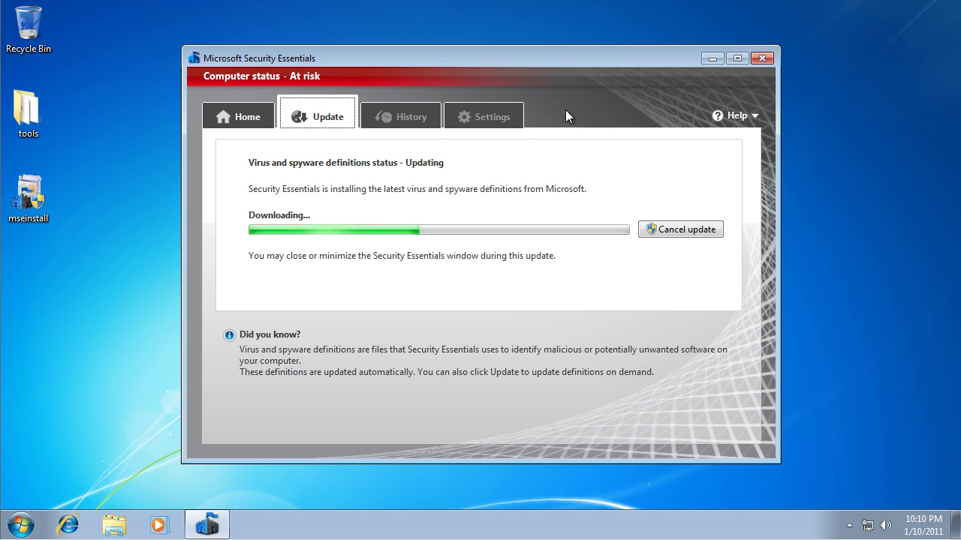
- Move the Security Essentials window slightly higher on the desktop while the definitions download
drag(535, 55, 543, 35)
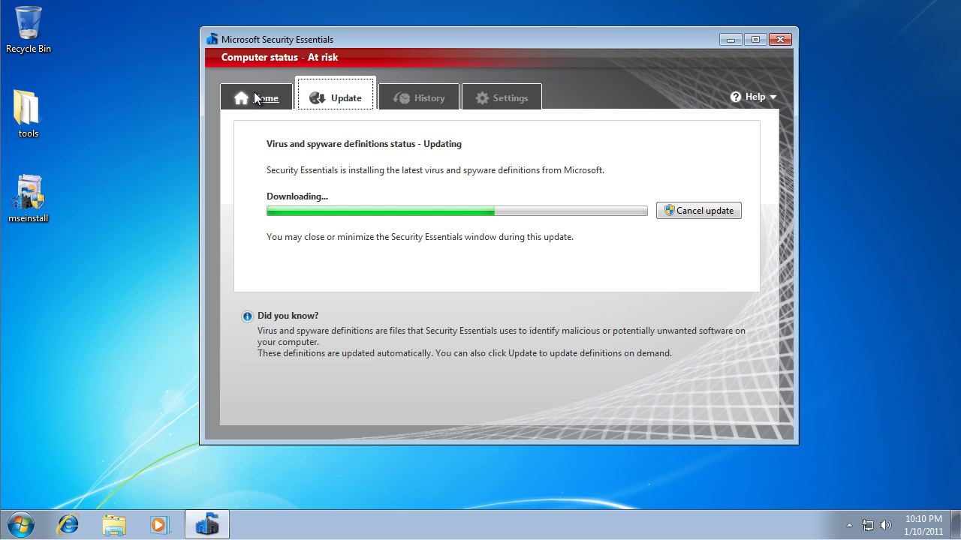
click(201, 13)
drag(197, 11, 802, 448)
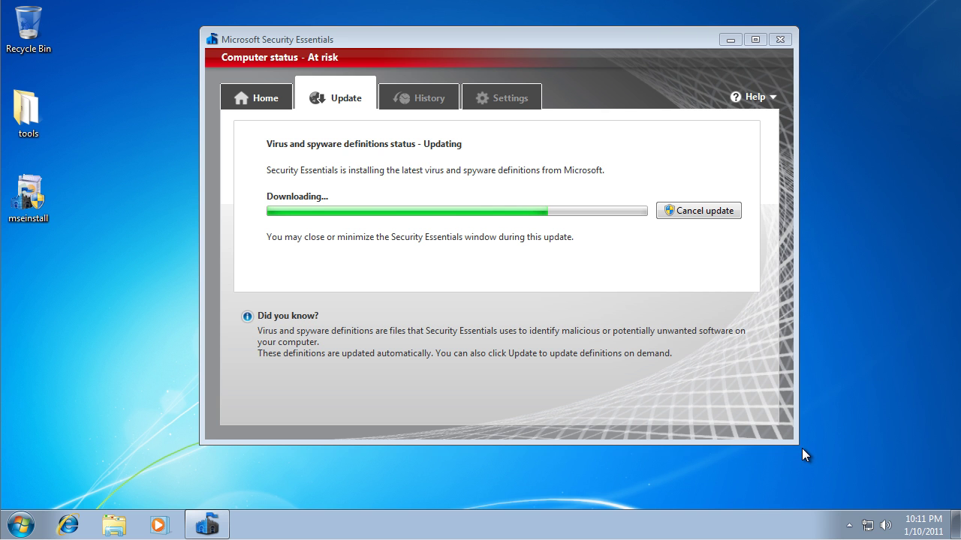
drag(198, 25, 801, 448)
- Review the real-time protection settings and the virus definition update status, and close Security Essentials
click(482, 98)
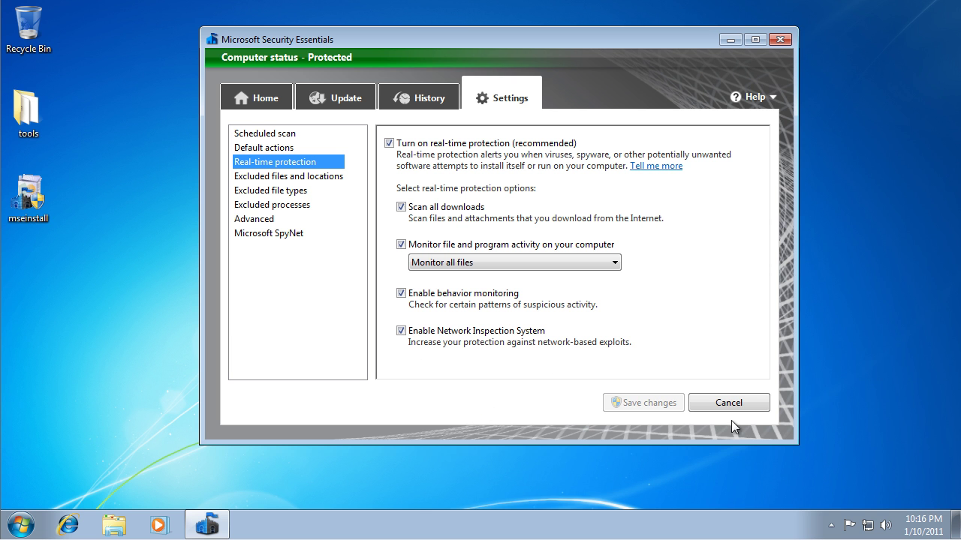
click(344, 105)
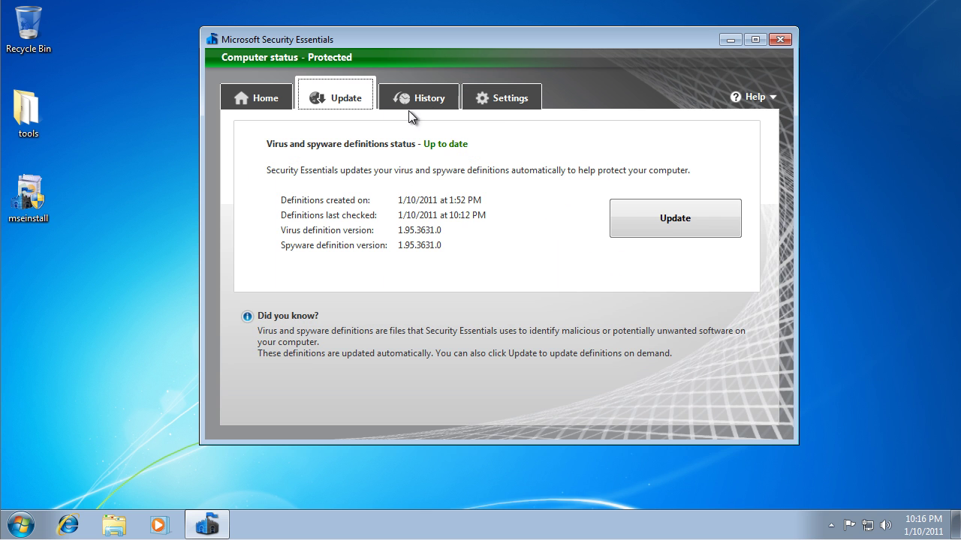
click(661, 220)
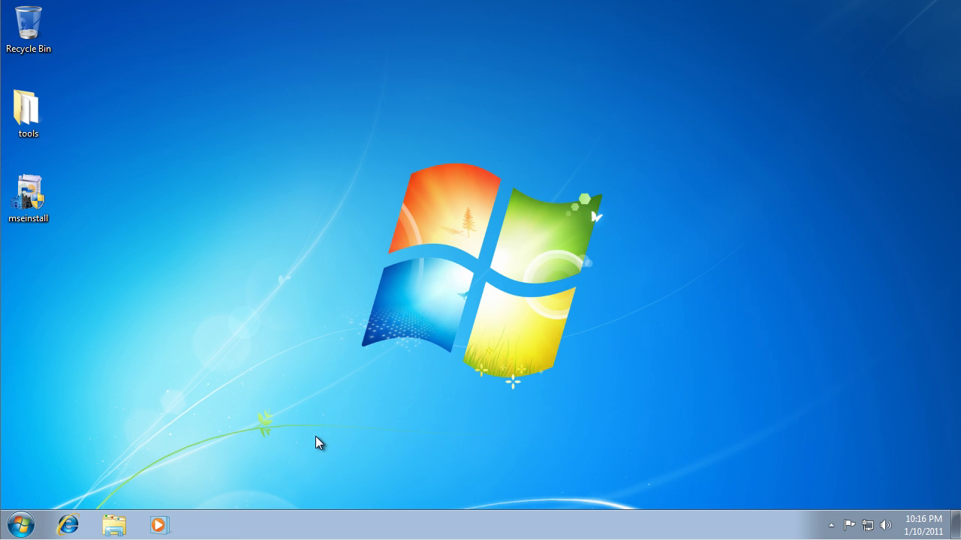
click(779, 40)
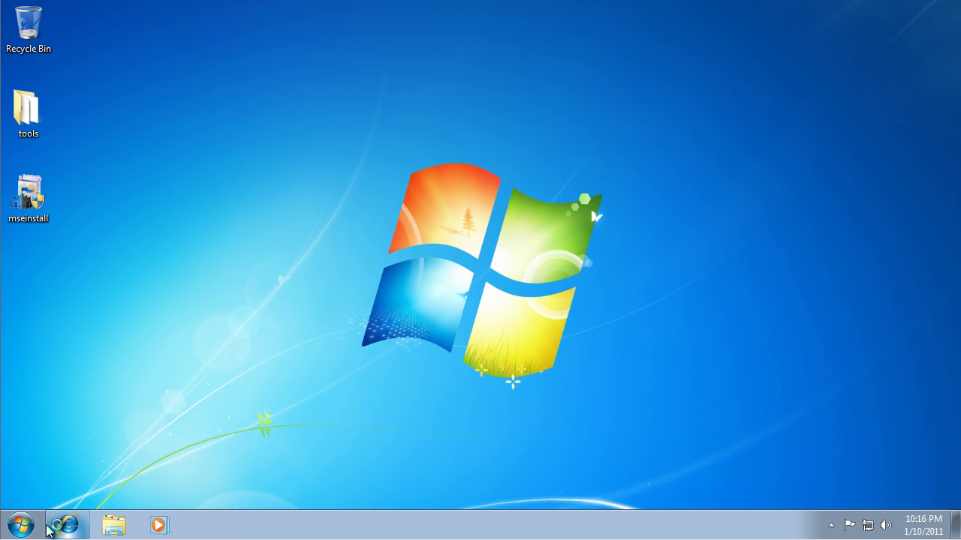
click(67, 525)
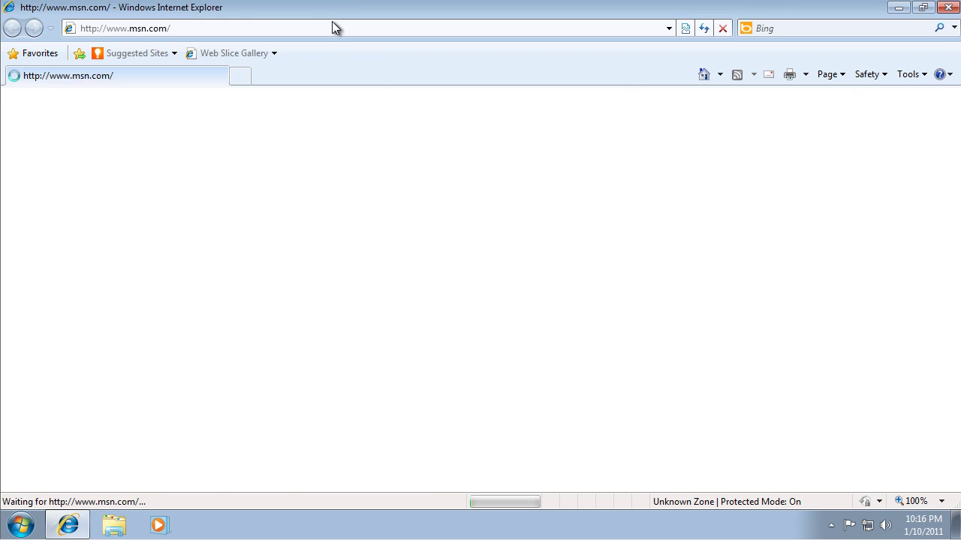
click(240, 29)
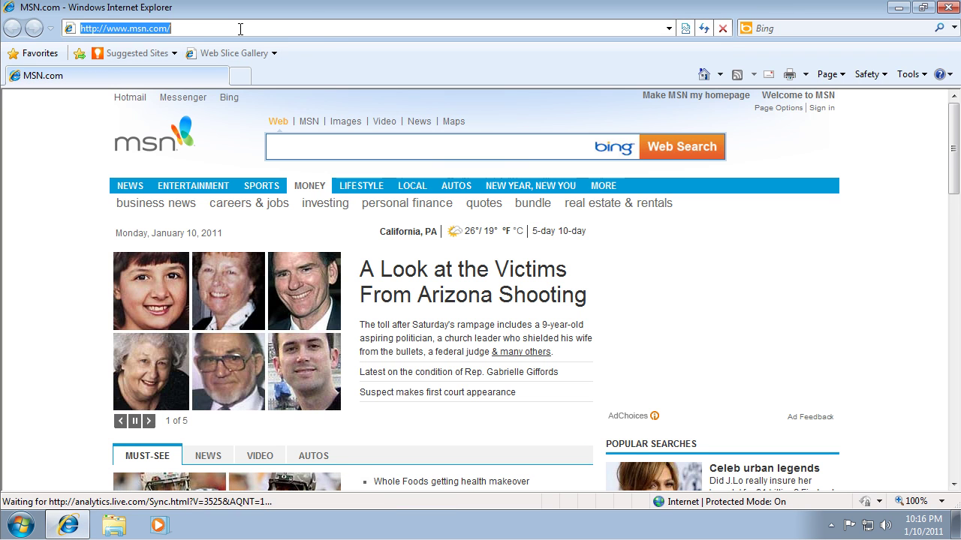
text(malwaredomain)
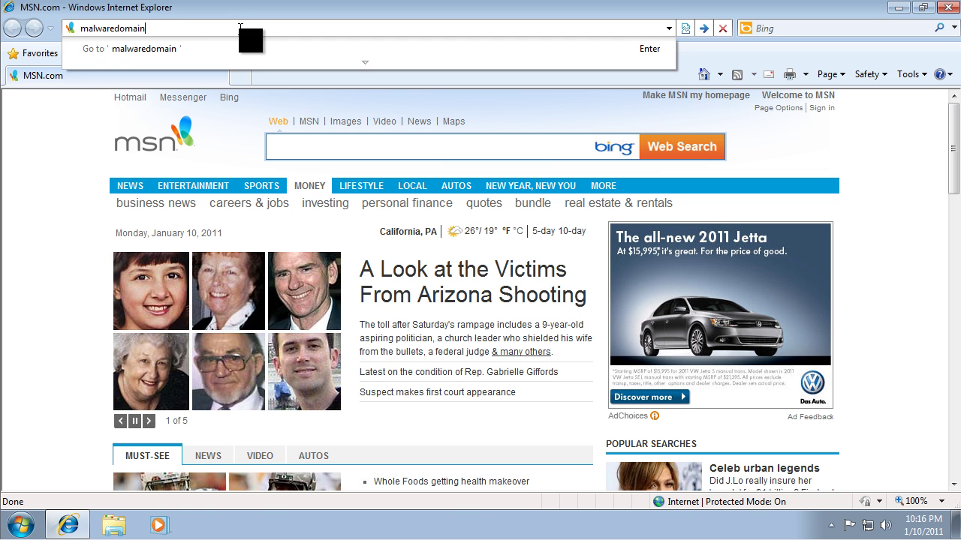
text(list)
key(ctrl+Return)
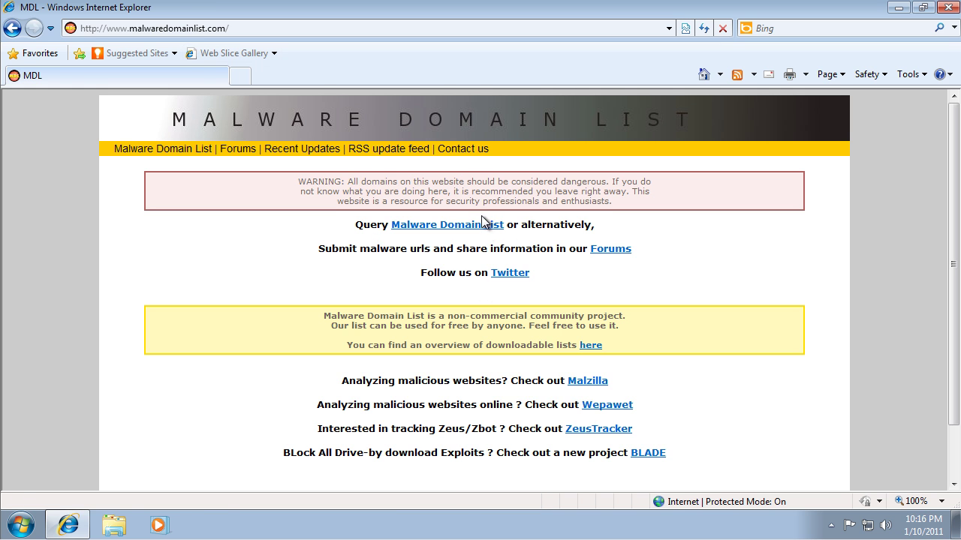
click(482, 217)
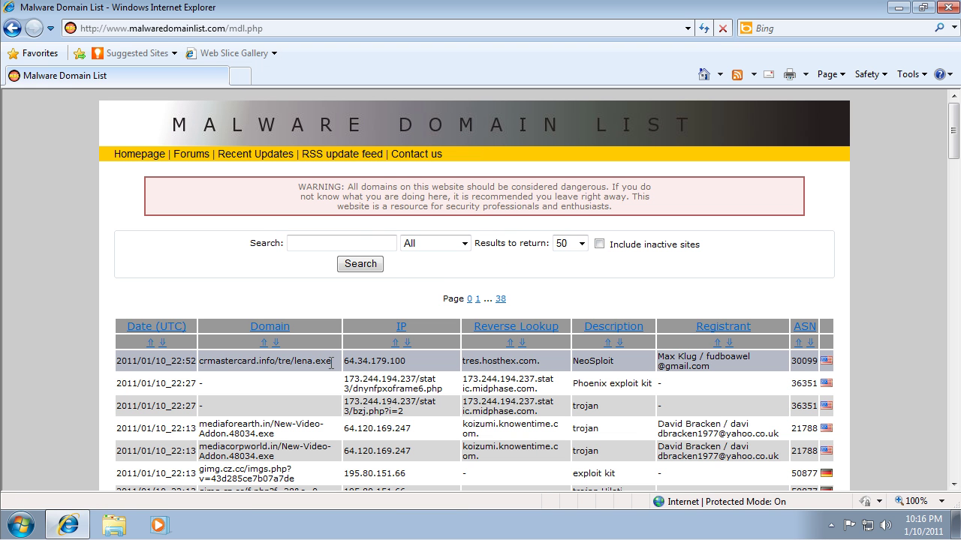
- Copy the first listed domain, crmastercard.info/tre/lena.exe, and load it in a new browser tab
drag(330, 361, 199, 361)
key(ctrl+c)
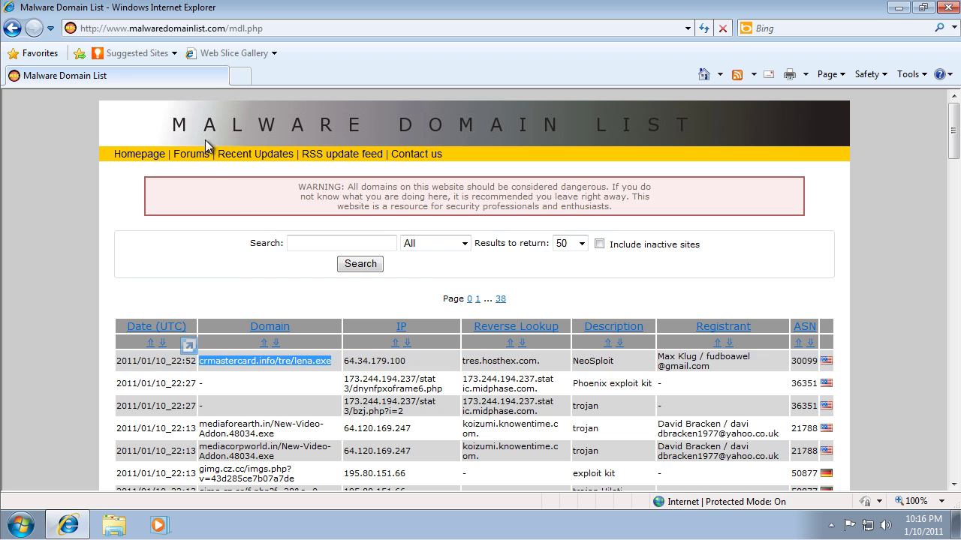
click(238, 79)
key(ctrl+v)
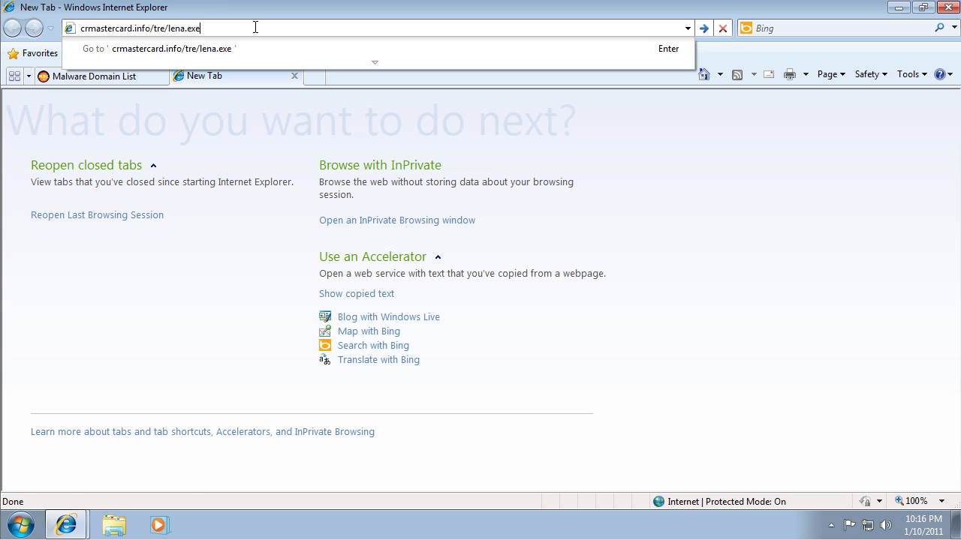
key(Return)
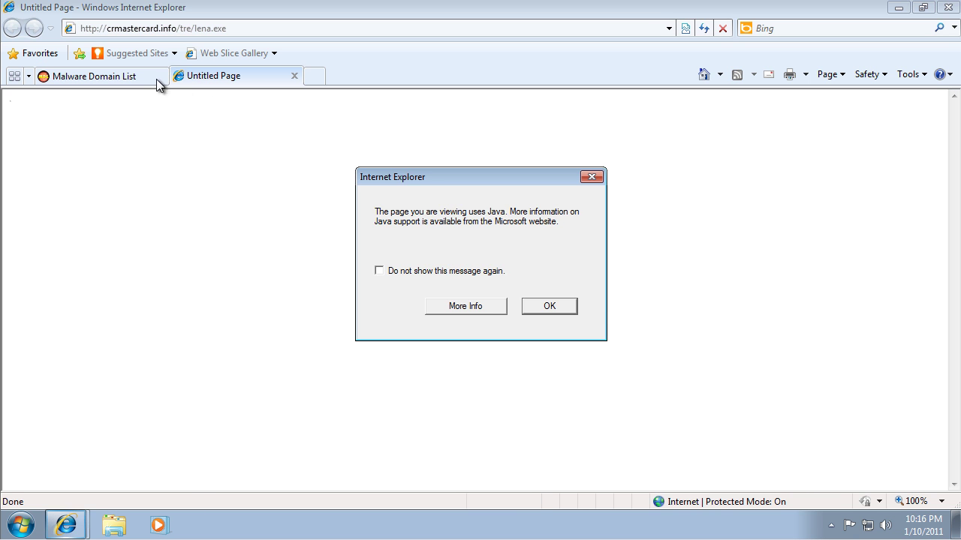
- Dismiss the Java notice and allow the blocked file download from crmastercard.info
click(548, 303)
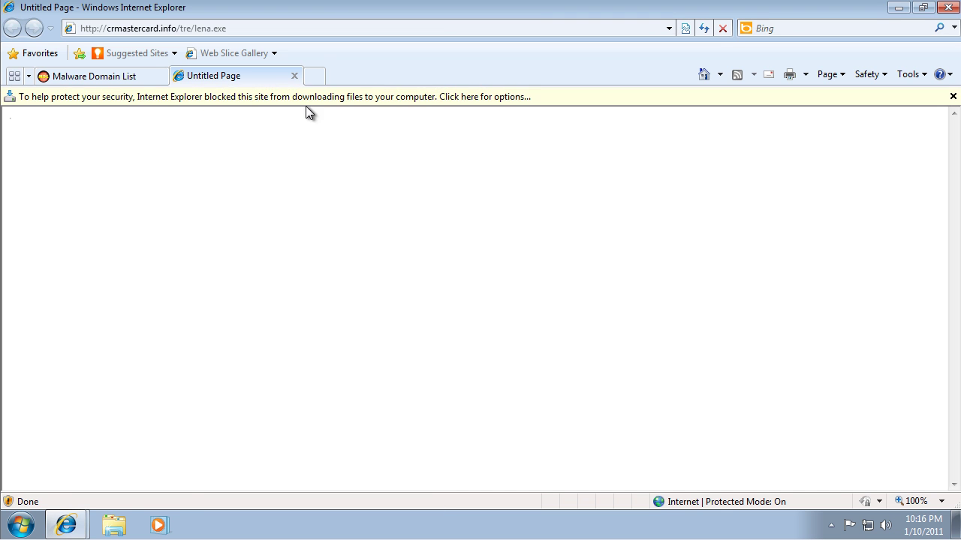
click(328, 99)
click(357, 106)
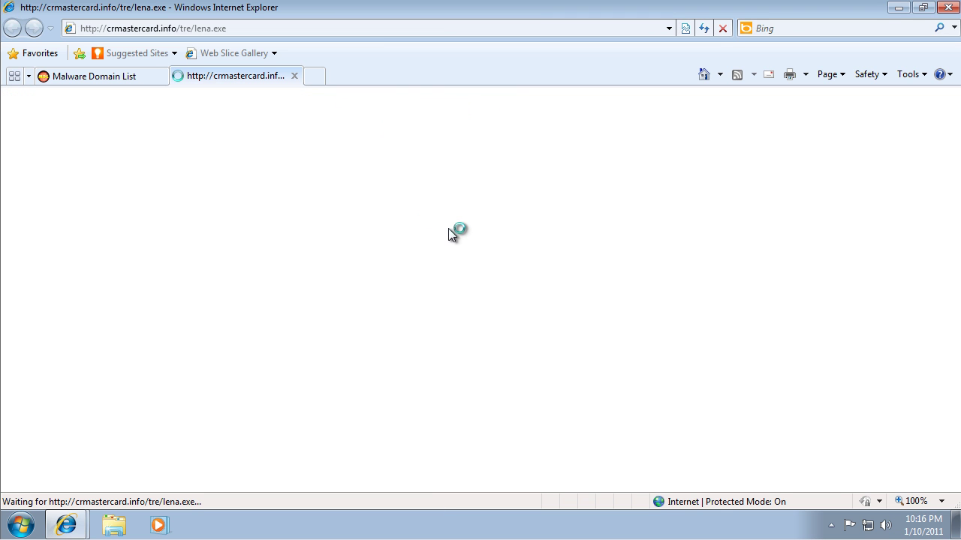
- Copy all-invite.org/e.exe from the malware list, load it in the second tab and choose to save the file
click(128, 79)
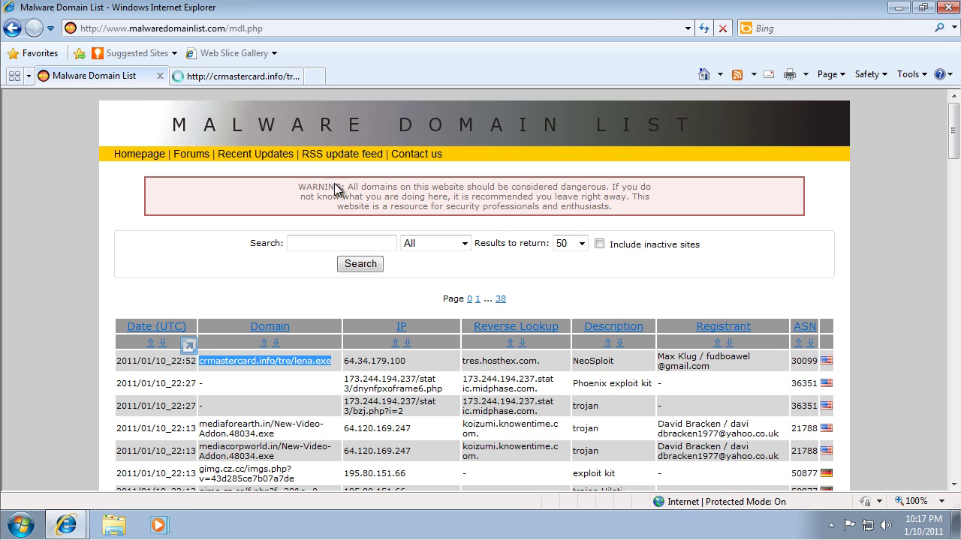
scroll(411, 342, down, 2)
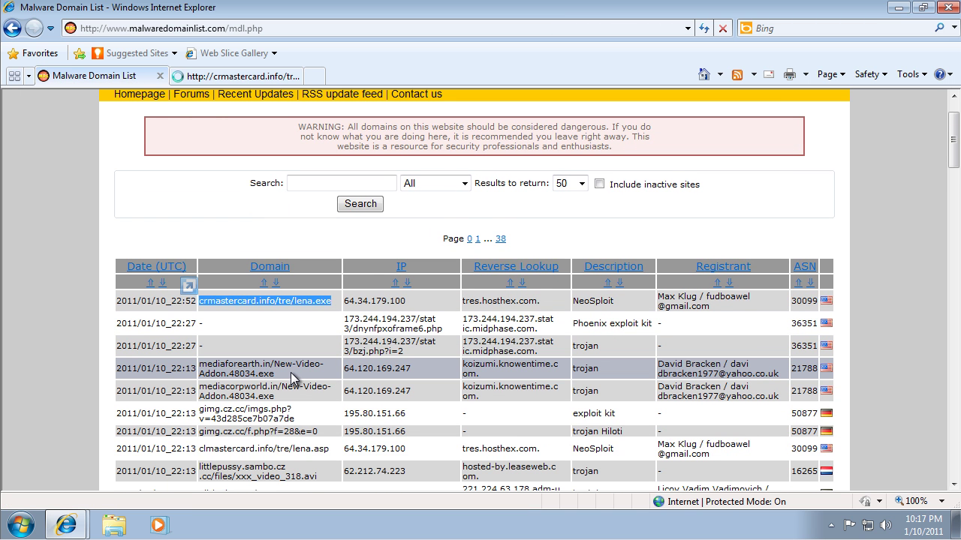
scroll(291, 372, down, 2)
click(277, 434)
drag(276, 434, 200, 435)
key(ctrl+c)
click(234, 75)
click(254, 28)
key(ctrl+v)
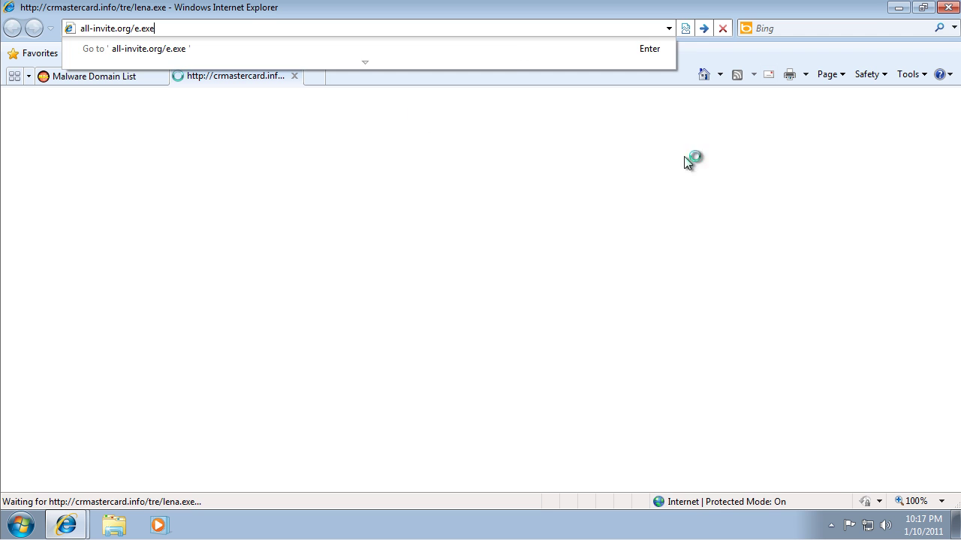
key(Return)
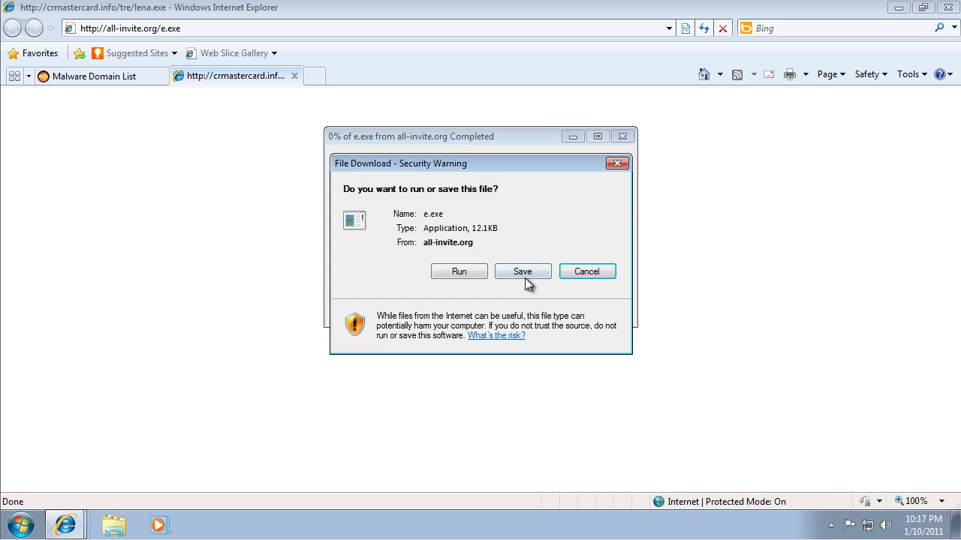
click(525, 278)
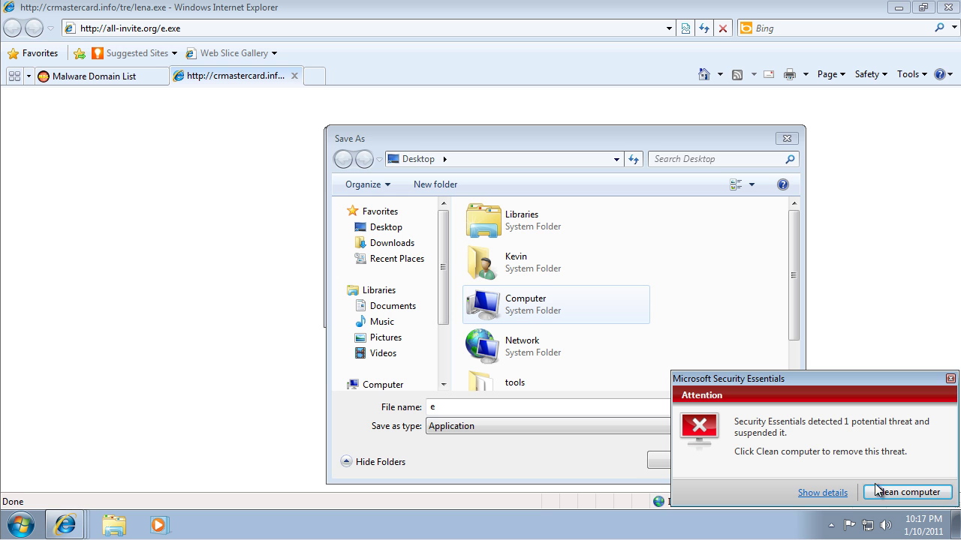
- Show the detected threat's details in the Security Essentials alert and apply the Remove action
click(821, 493)
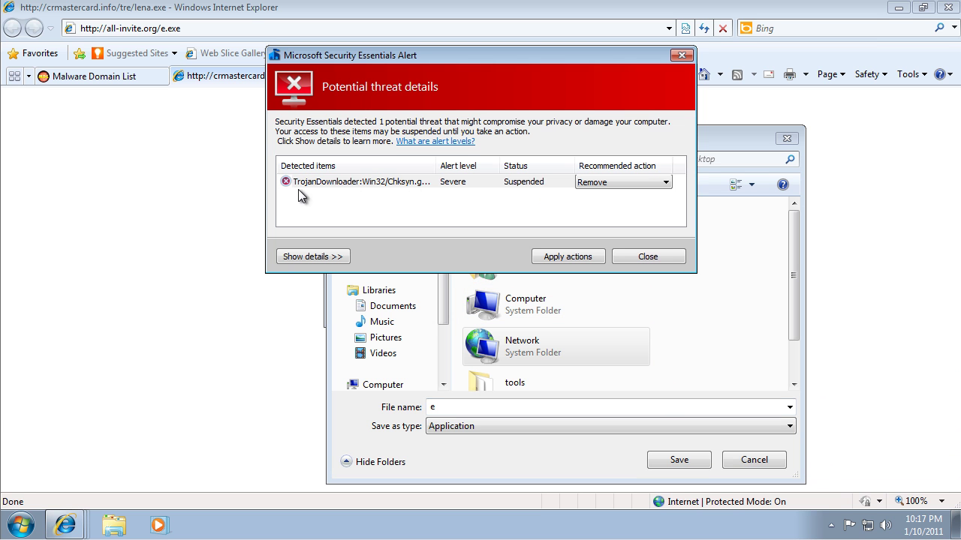
click(593, 256)
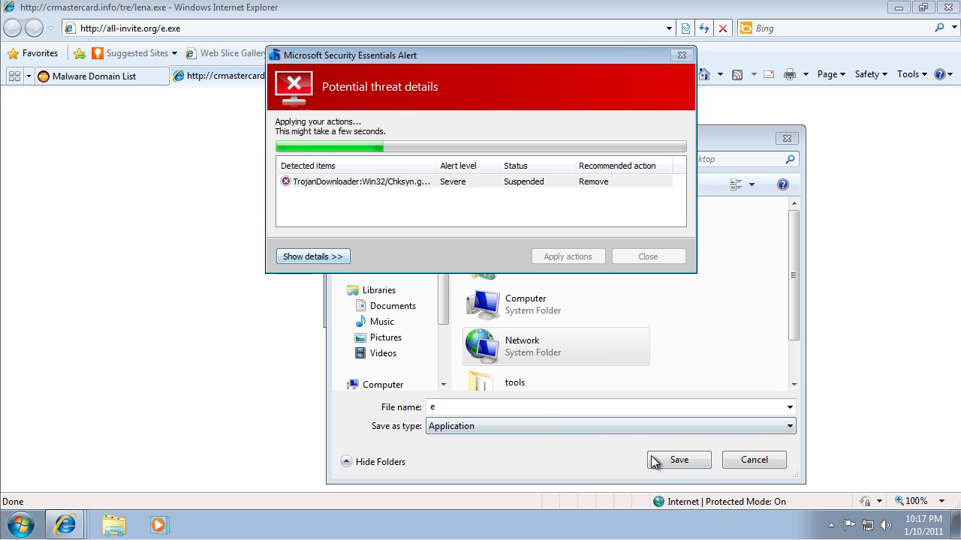
- Try to save the downloaded file e to the Network location, and cancel the save dialog
click(676, 459)
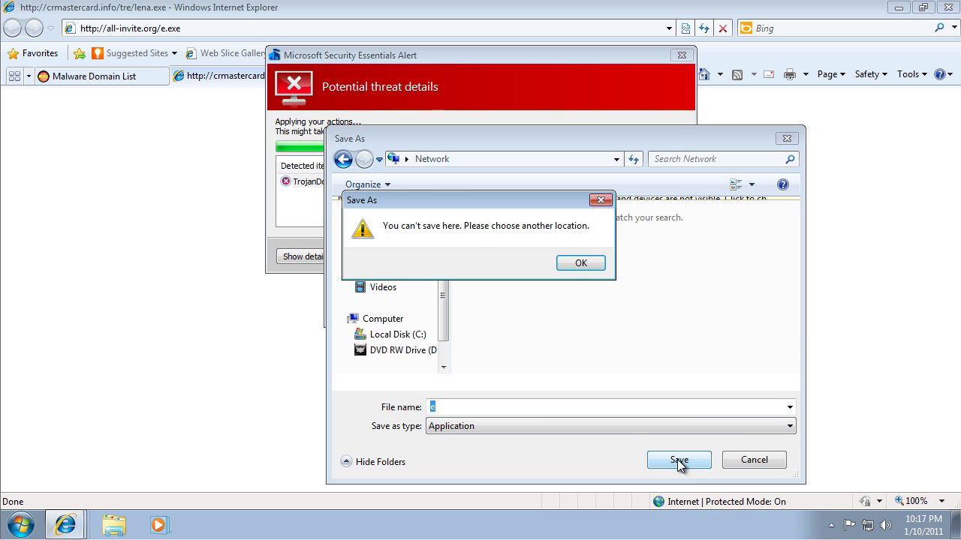
click(580, 266)
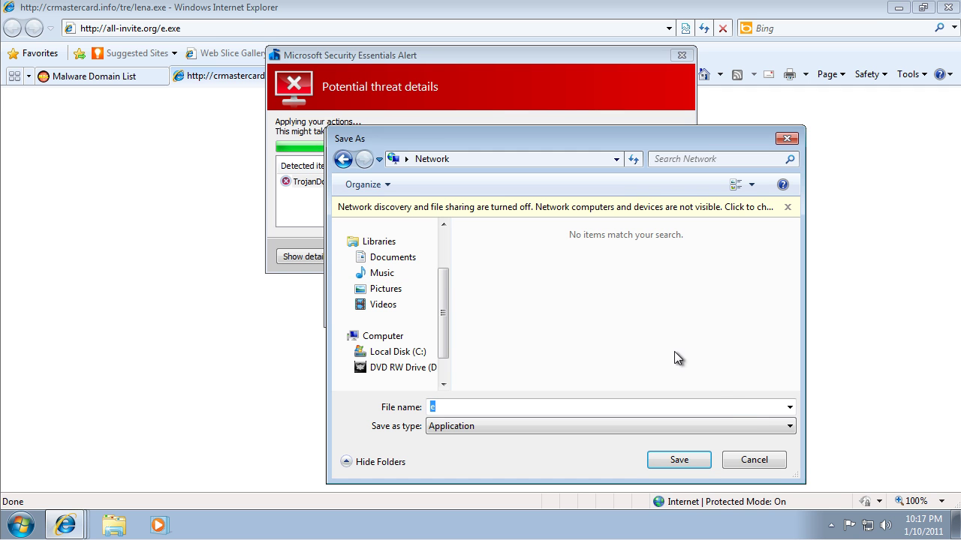
click(781, 465)
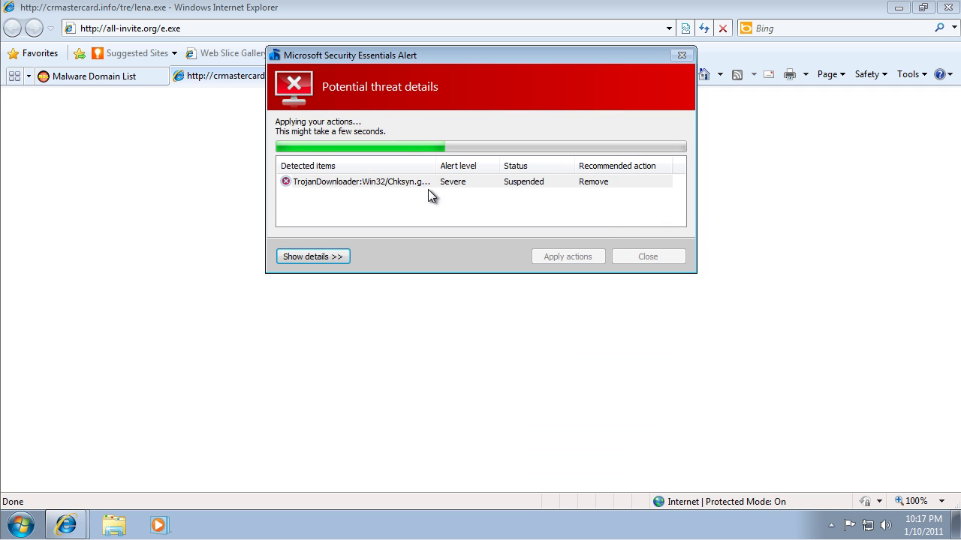
click(85, 76)
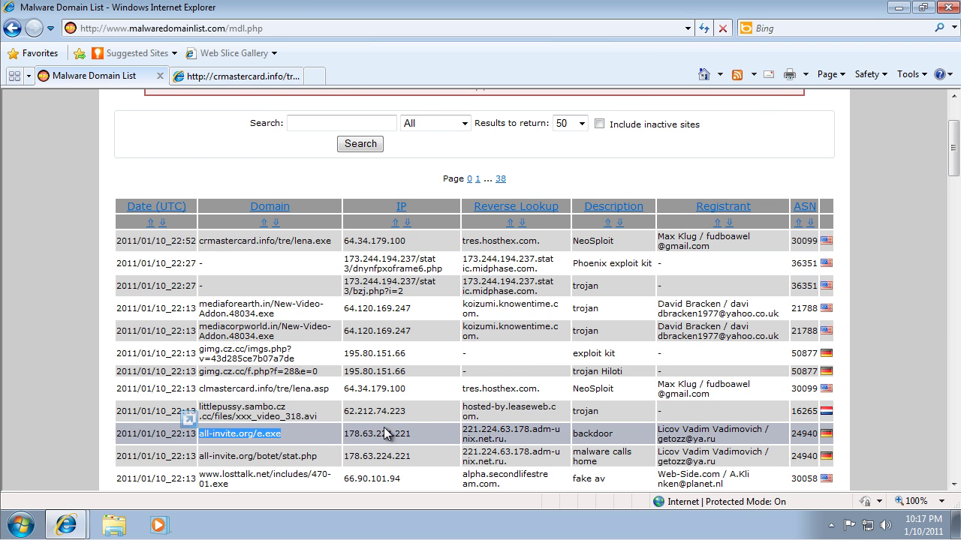
scroll(338, 424, down, 1)
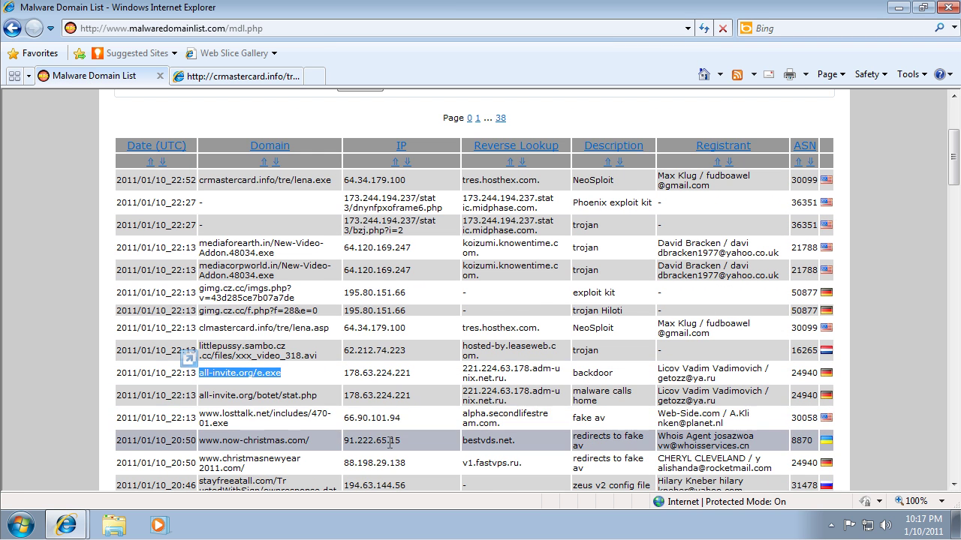
drag(253, 430, 199, 413)
key(ctrl+c)
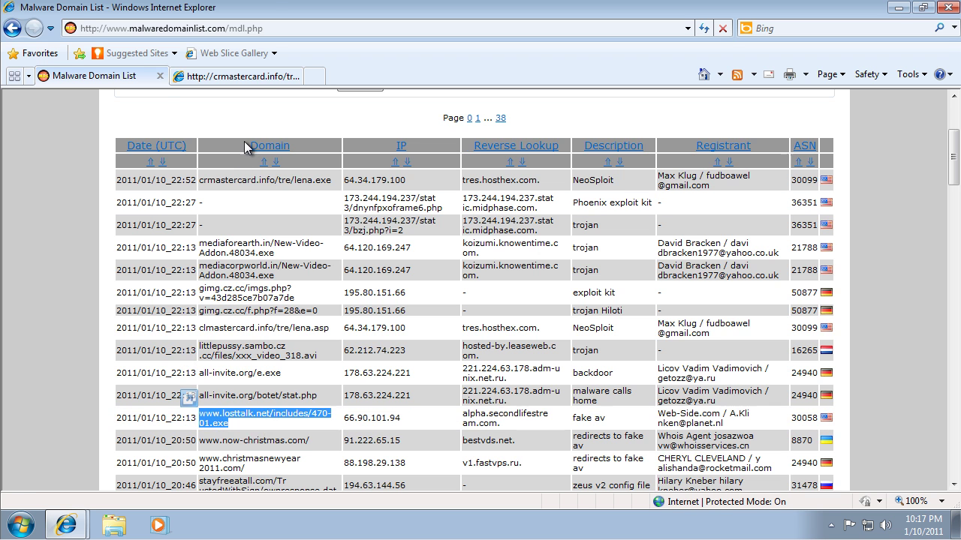
- Return the second tab to its home page, load the copied losttalk.net address there and run 470-01.exe
click(261, 77)
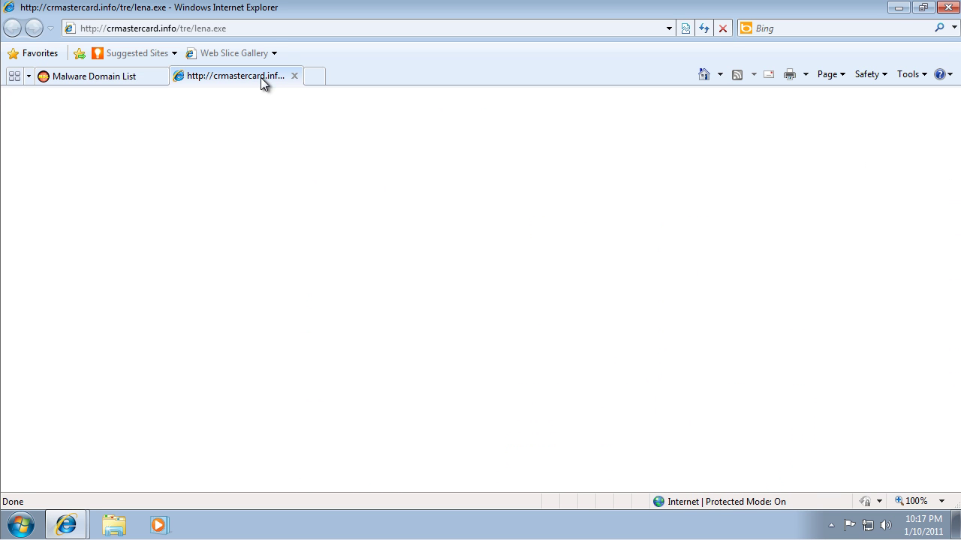
click(180, 31)
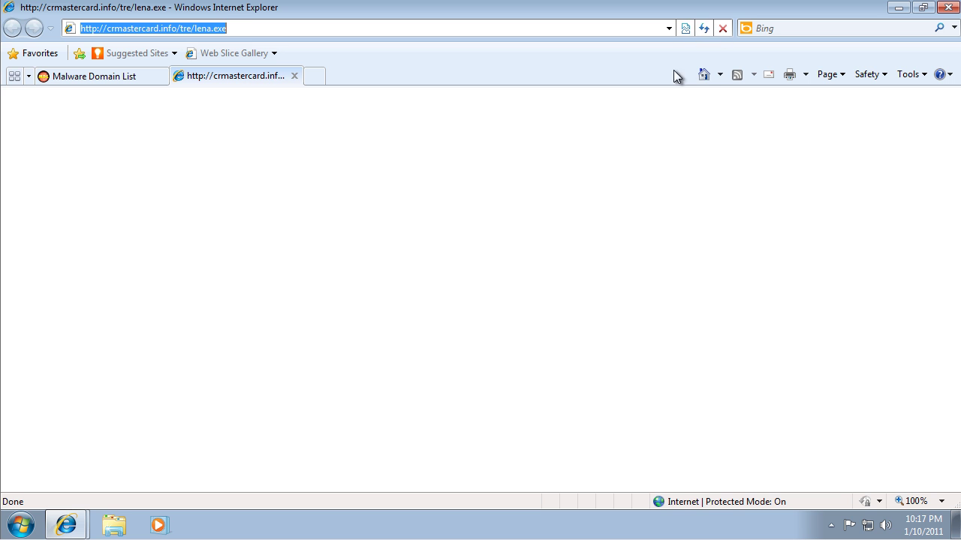
click(703, 74)
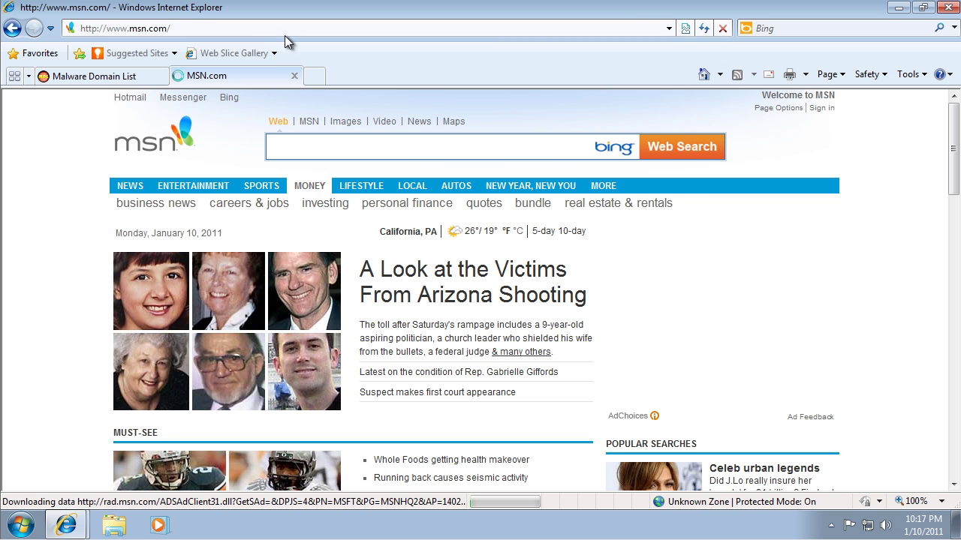
key(ctrl+v)
key(Return)
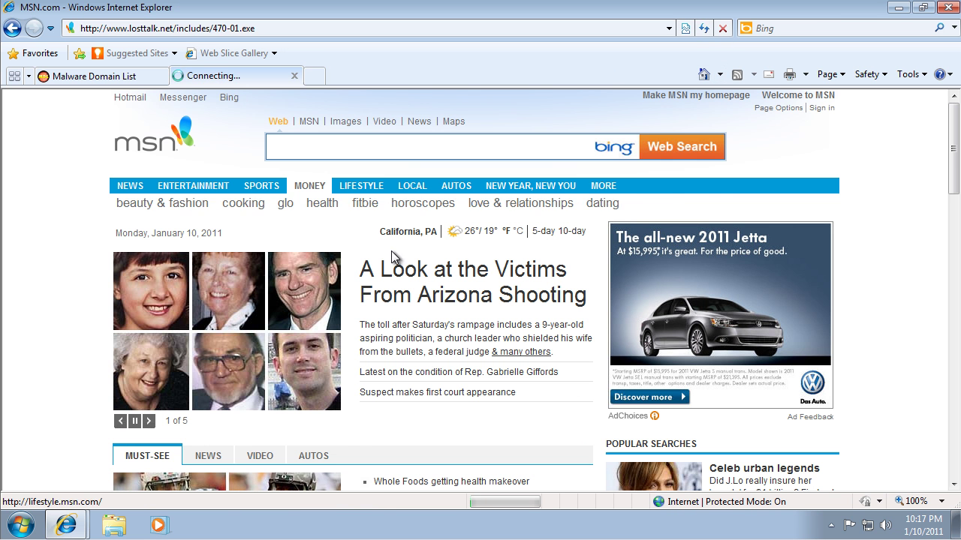
click(516, 274)
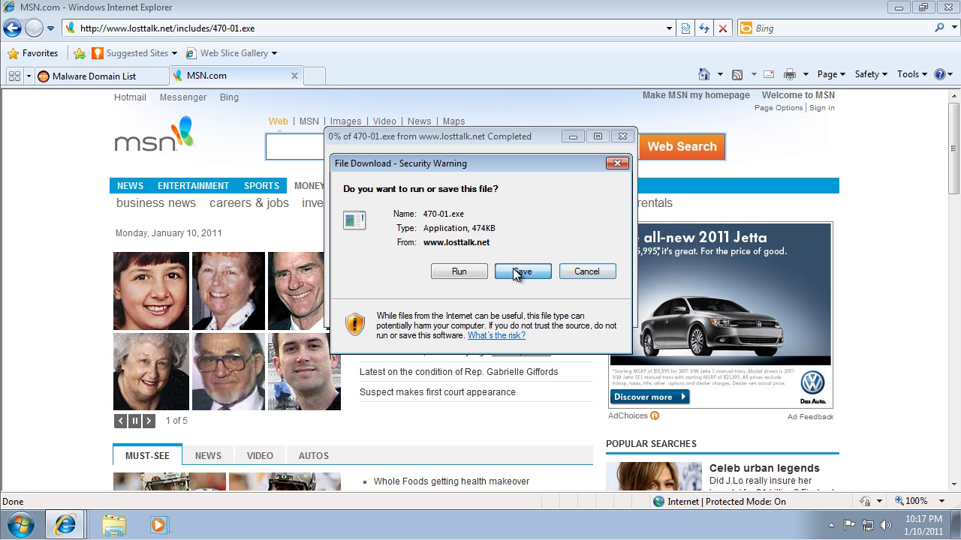
click(481, 275)
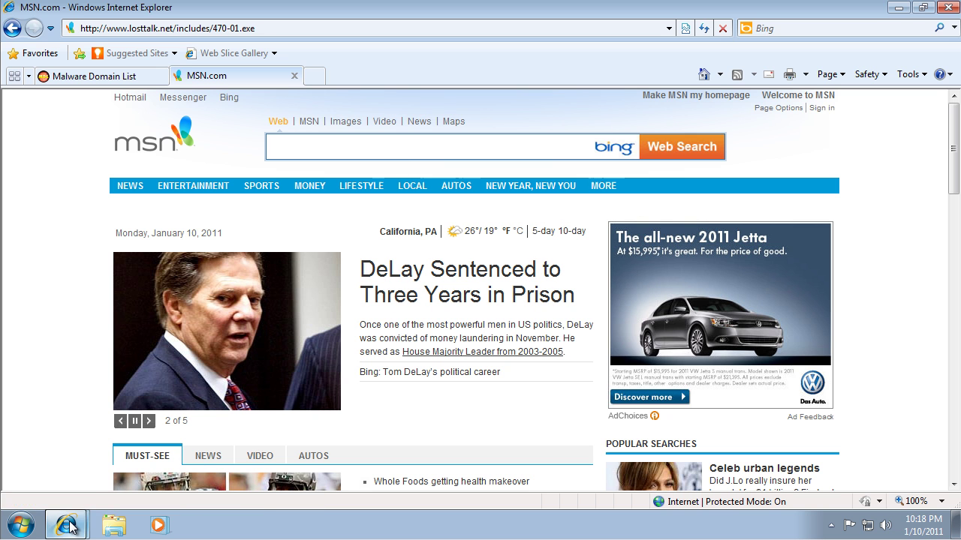
- Open Task Manager and list the processes from all users, sorted by image name in ascending order
mouse_move(75, 526)
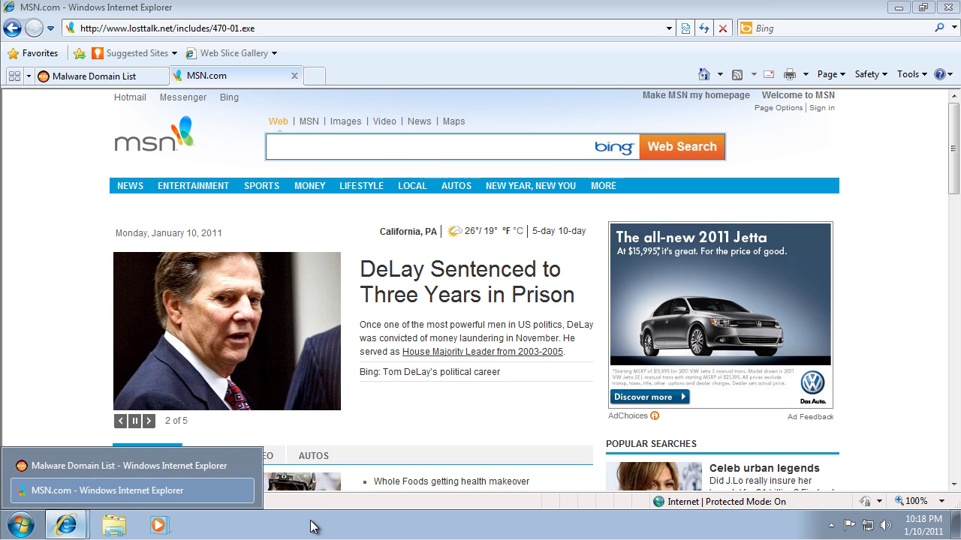
click(539, 478)
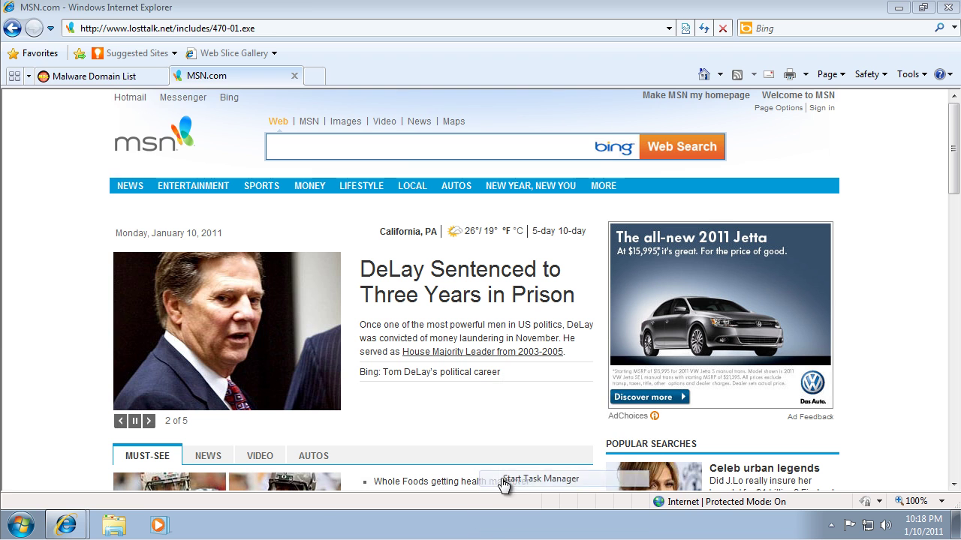
click(92, 57)
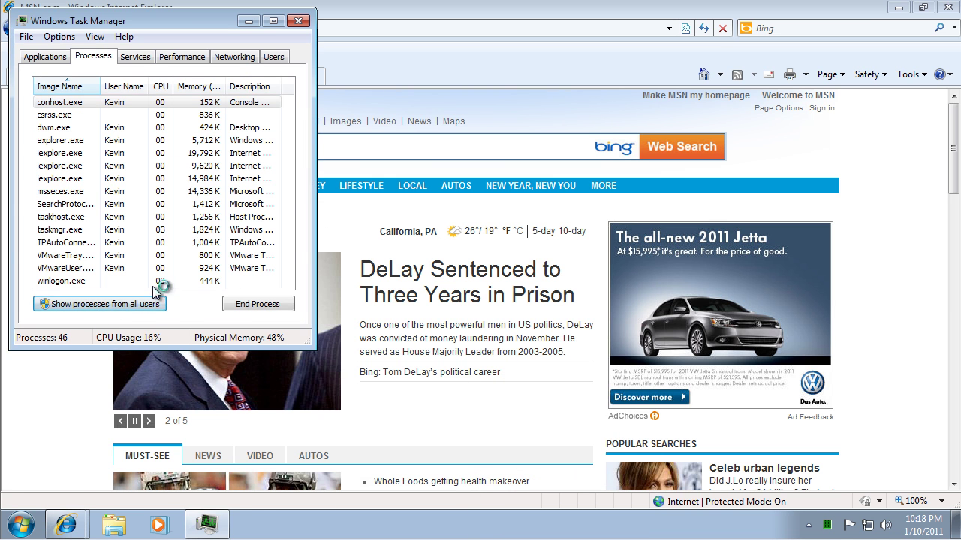
click(146, 304)
click(62, 86)
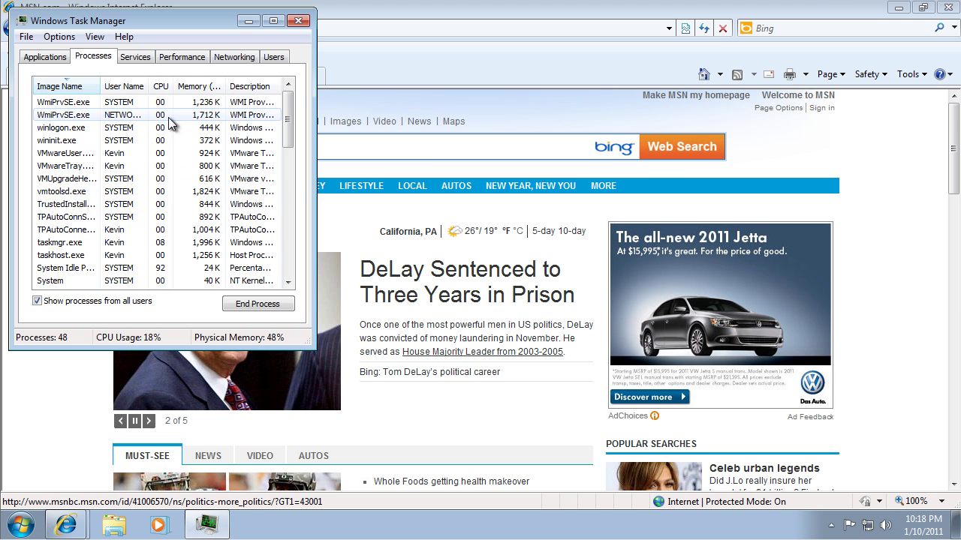
click(58, 88)
- Examine the running processes and their full descriptions, including msseces.exe, in an enlarged Task Manager, and minimize it
drag(288, 120, 319, 126)
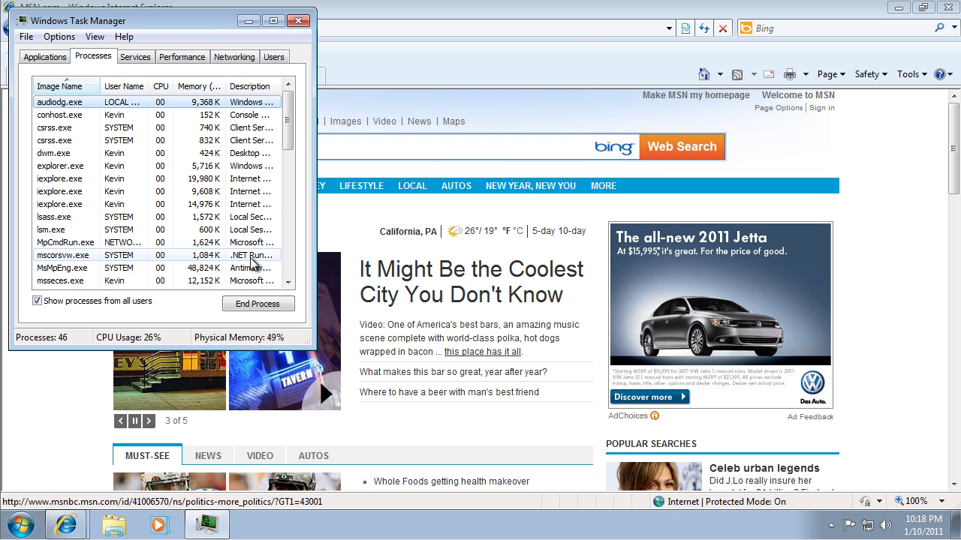
click(255, 281)
double_click(215, 24)
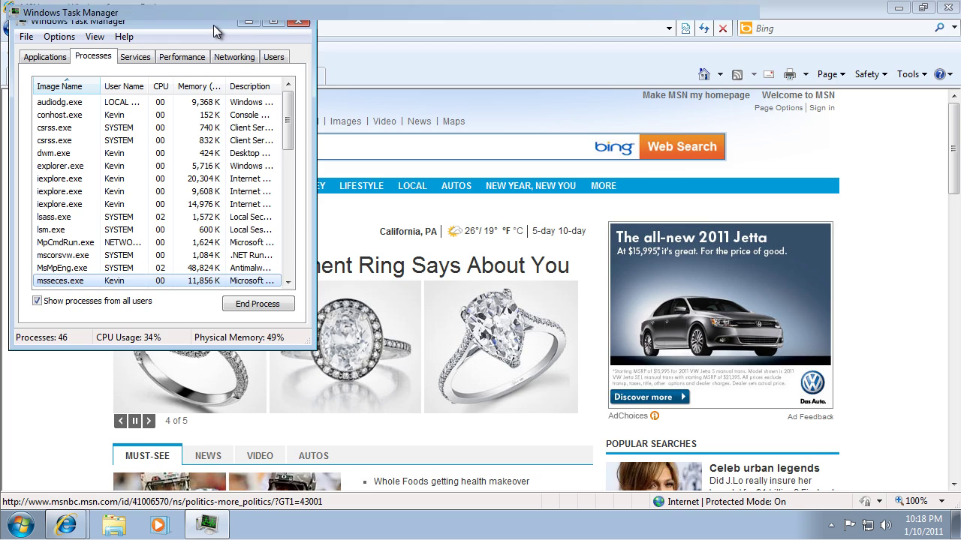
drag(268, 75, 405, 80)
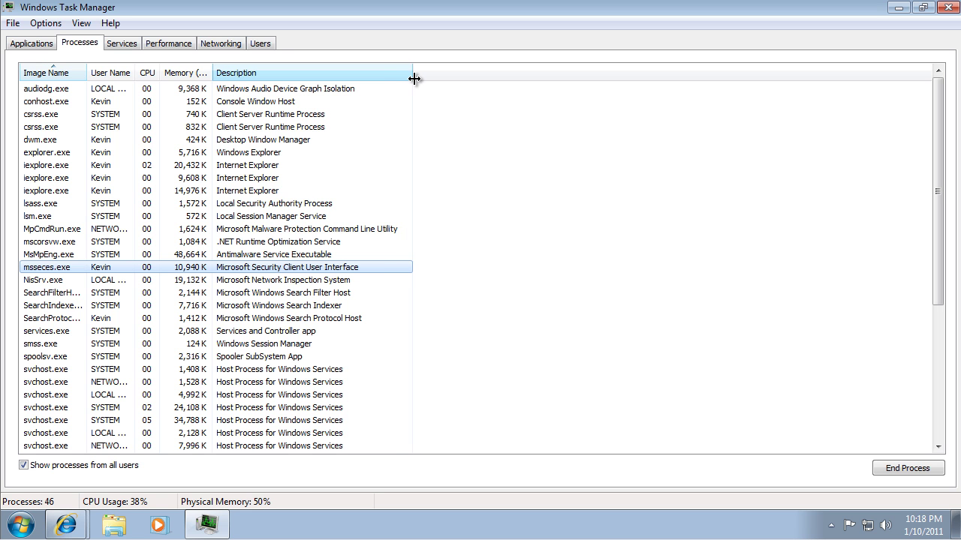
drag(402, 79, 320, 69)
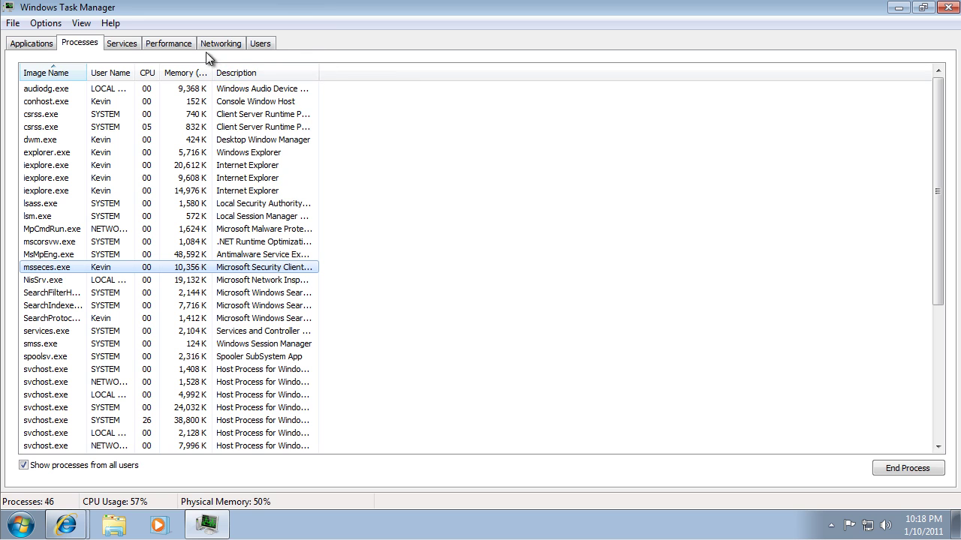
double_click(321, 15)
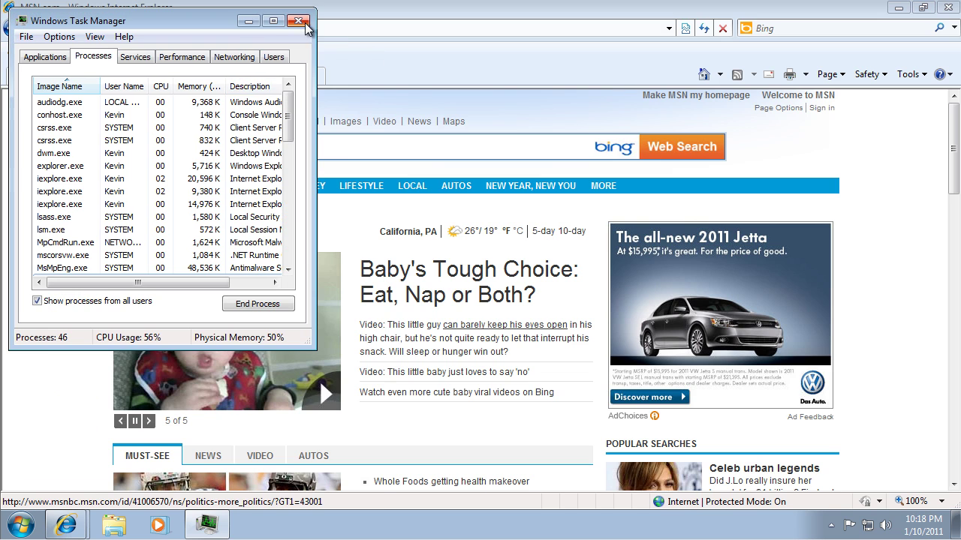
click(252, 17)
click(105, 76)
scroll(300, 357, down, 3)
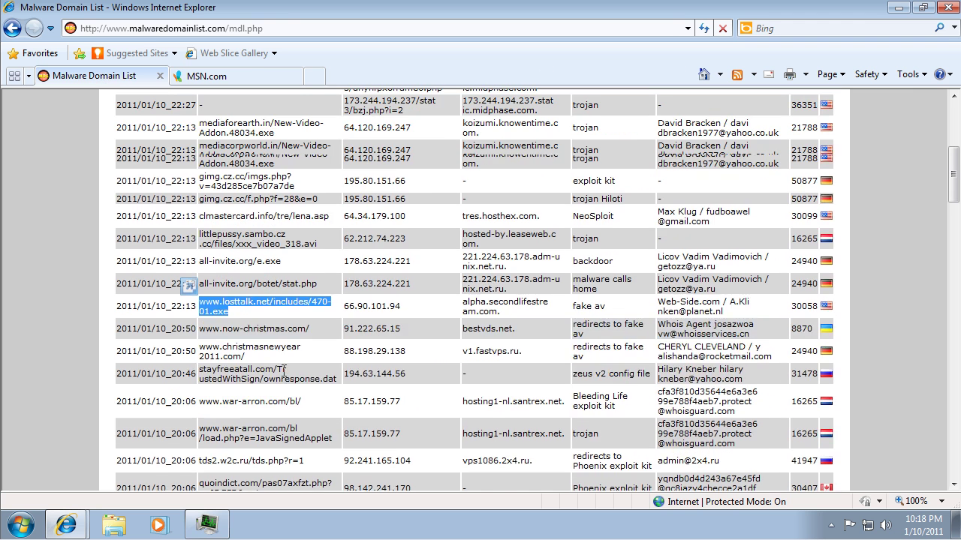
drag(332, 428, 284, 29)
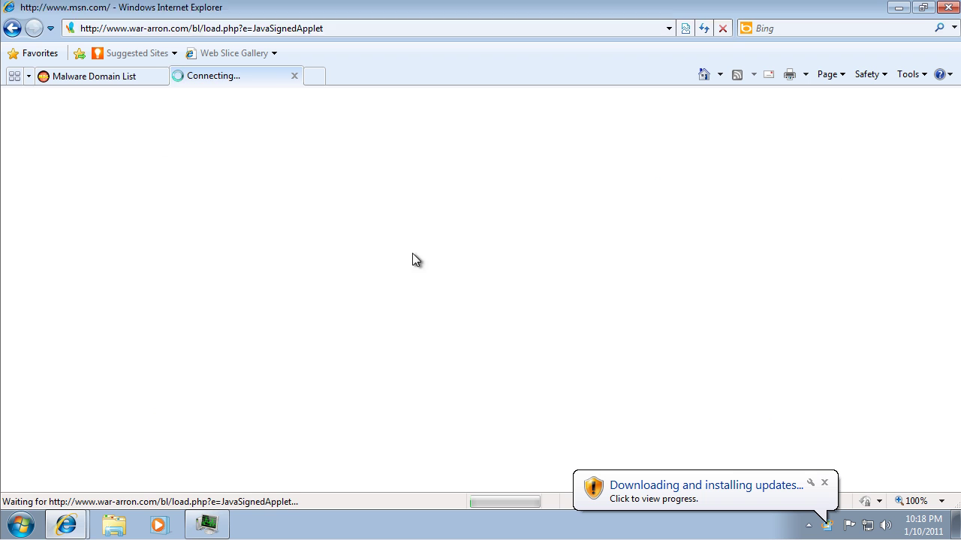
- Stop the update download in Windows Update, check Task Manager's process list, and close both windows from view
click(828, 529)
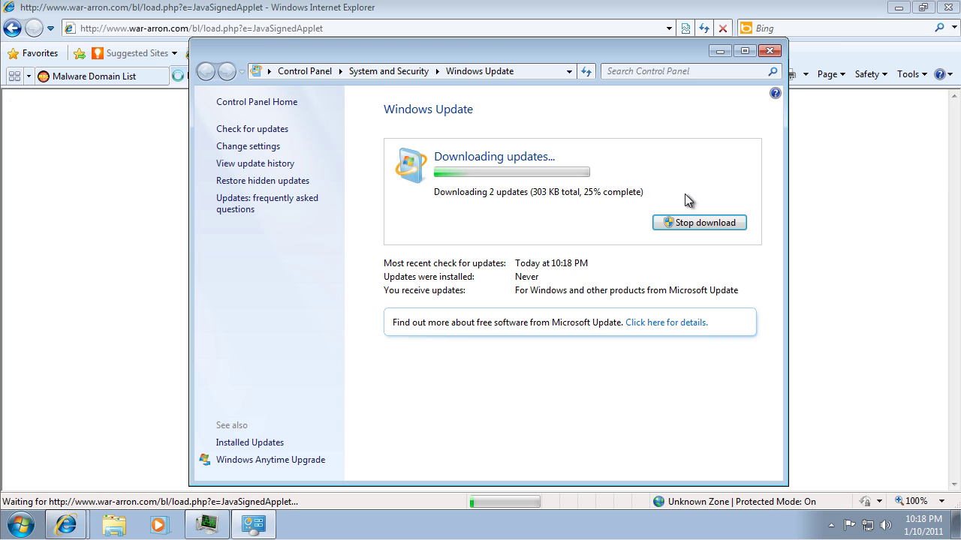
click(717, 223)
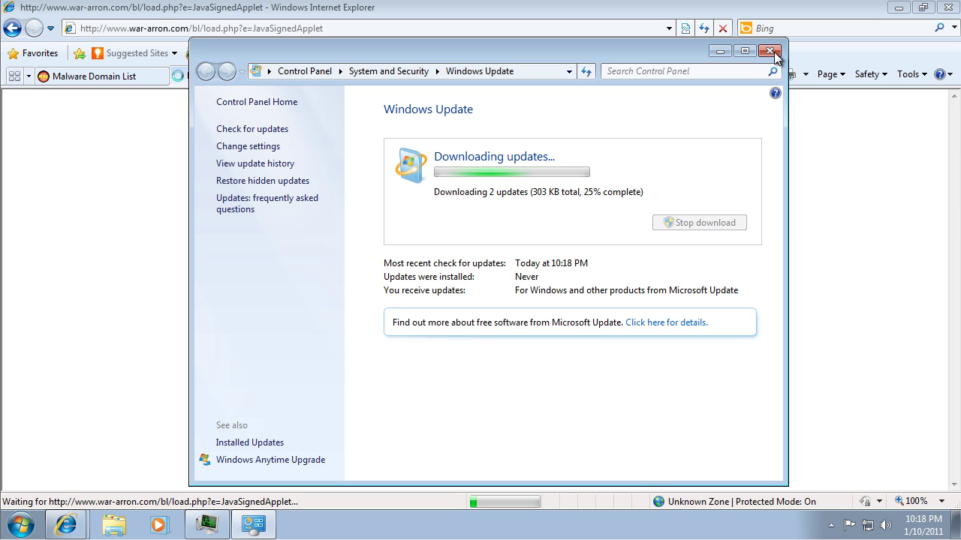
click(205, 524)
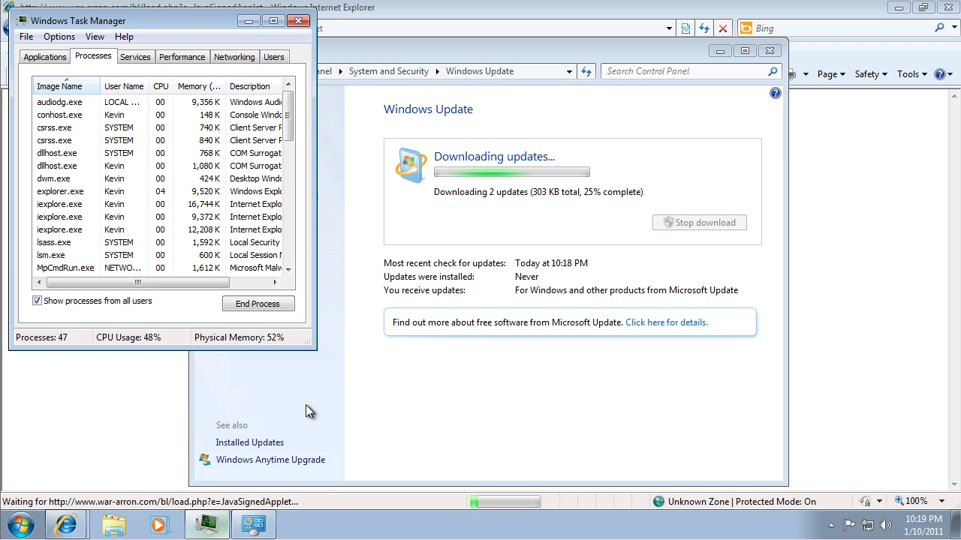
click(88, 531)
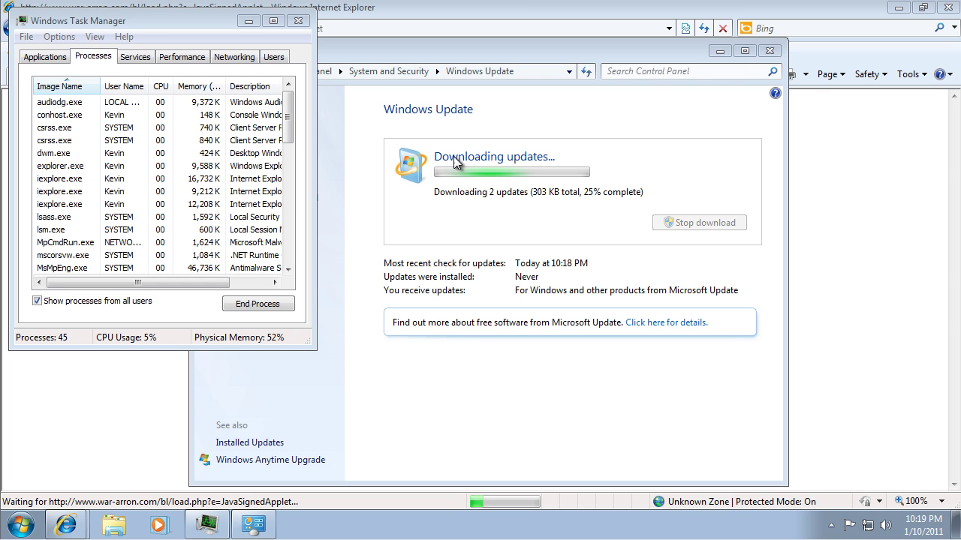
click(248, 20)
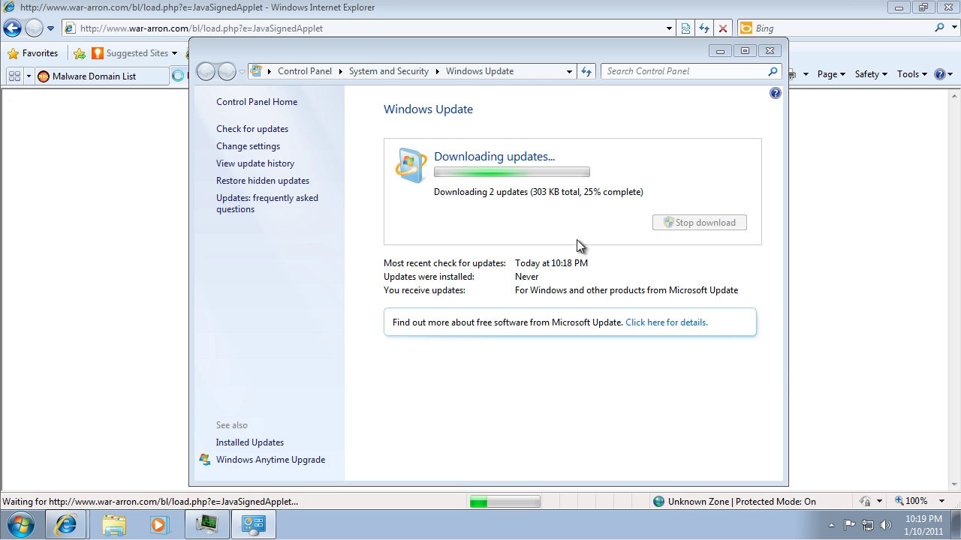
key(alt+F4)
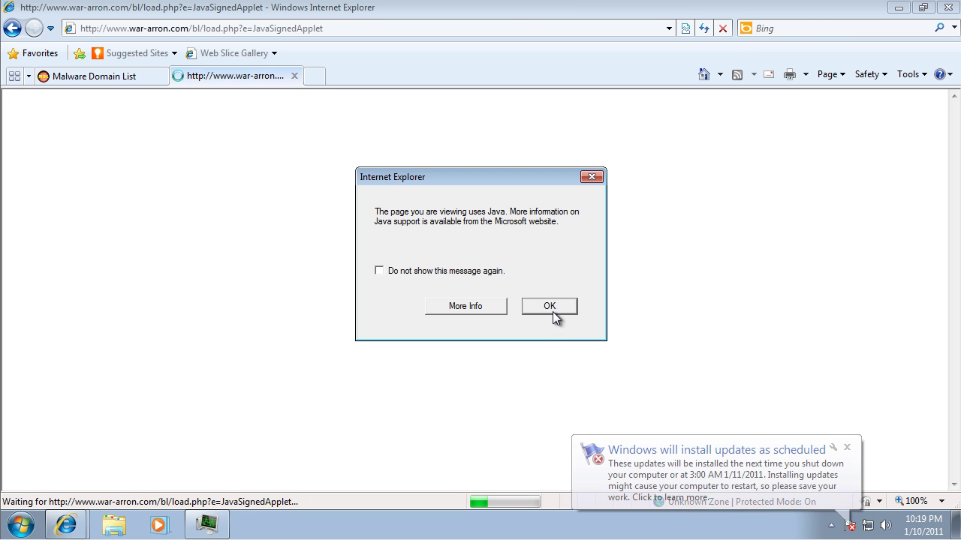
- Dismiss the Java notice for the war-arron.com page and return the second tab to the home page
click(552, 306)
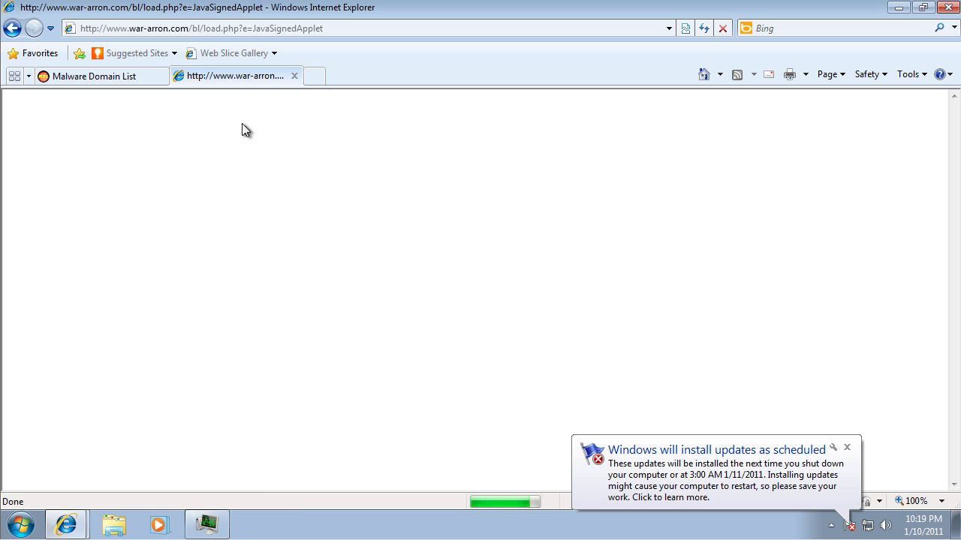
click(704, 73)
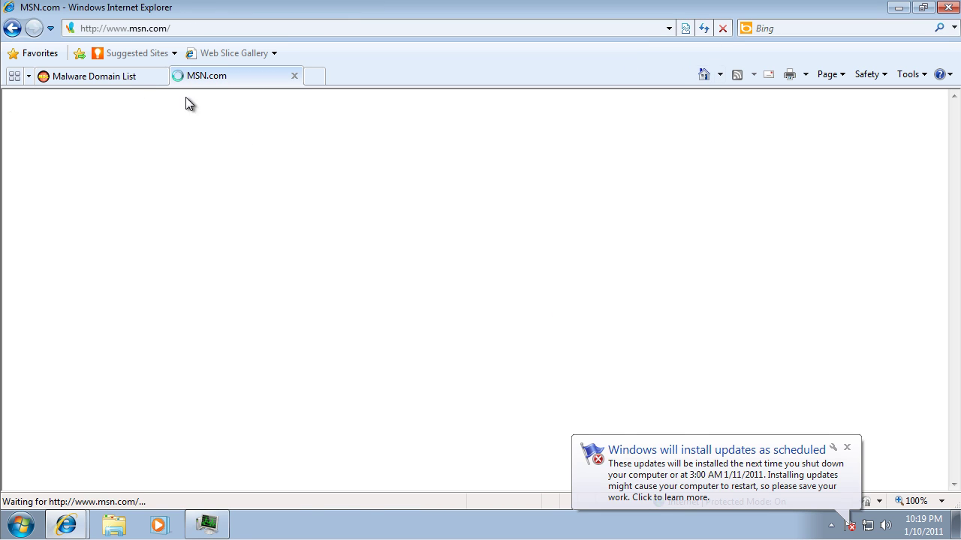
- Find supersexe.net/ParisVoyeur.exe further down the Malware Domain List and copy its address
key(ctrl+Tab)
scroll(446, 319, down, 3)
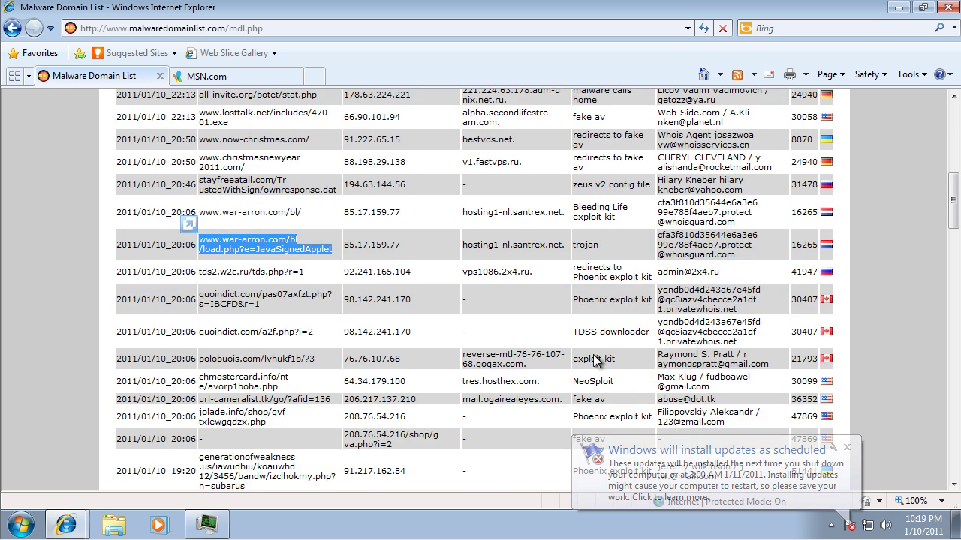
drag(339, 400, 234, 398)
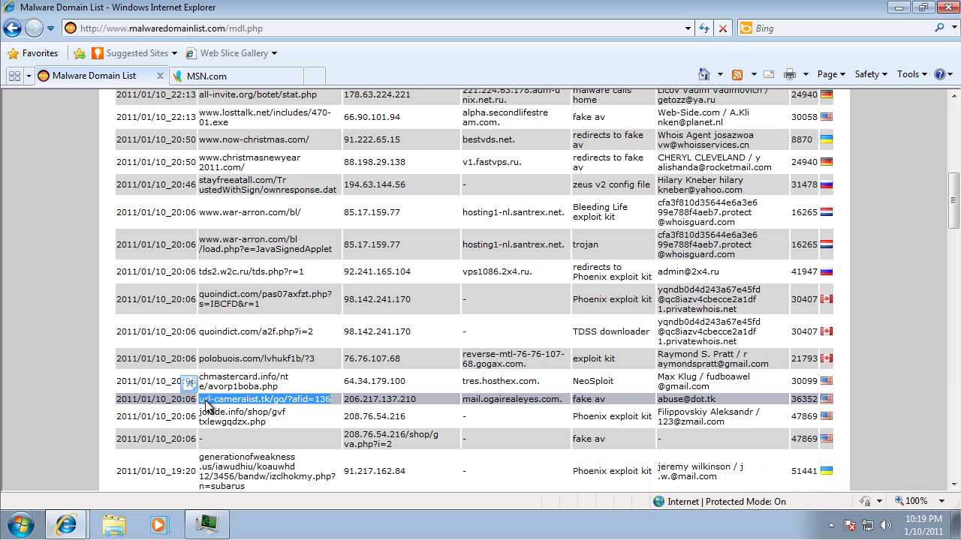
scroll(434, 254, down, 5)
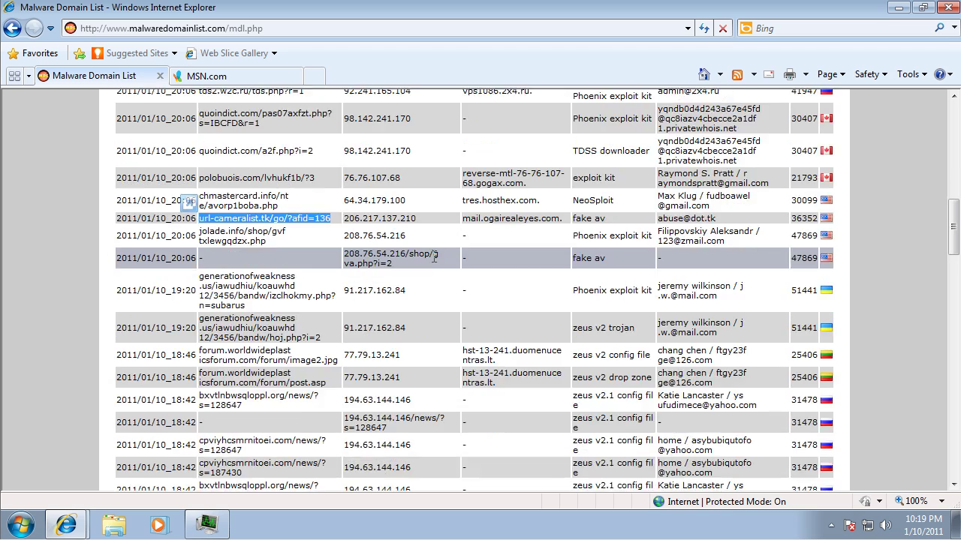
scroll(434, 257, down, 10)
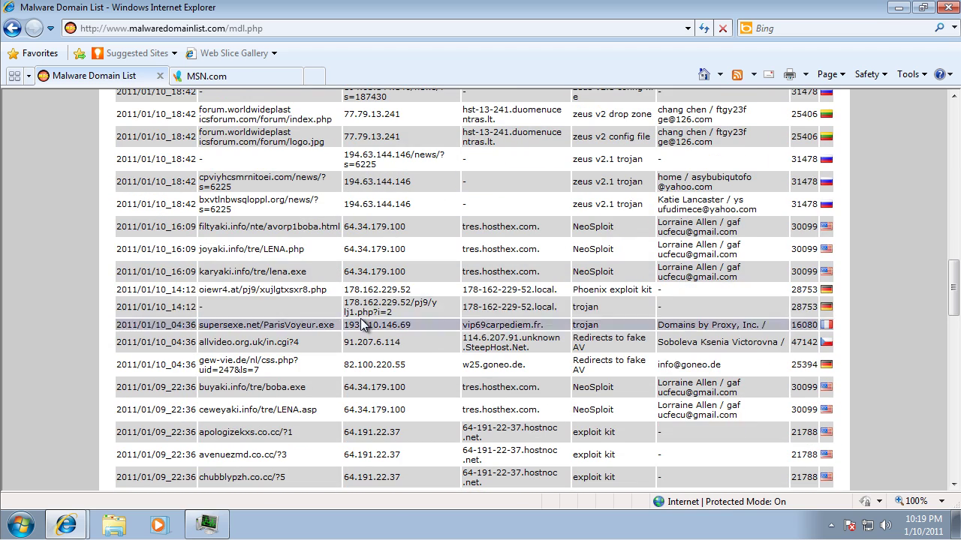
drag(337, 325, 241, 328)
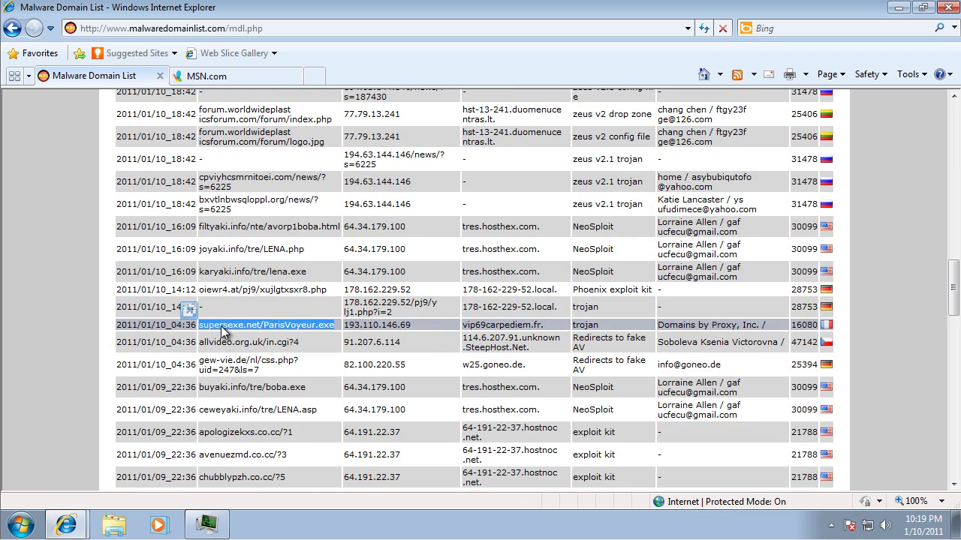
key(ctrl+c)
- Load the copied supersexe.net address in the second tab and go back to the Malware Domain List
click(207, 75)
click(229, 31)
key(ctrl+v)
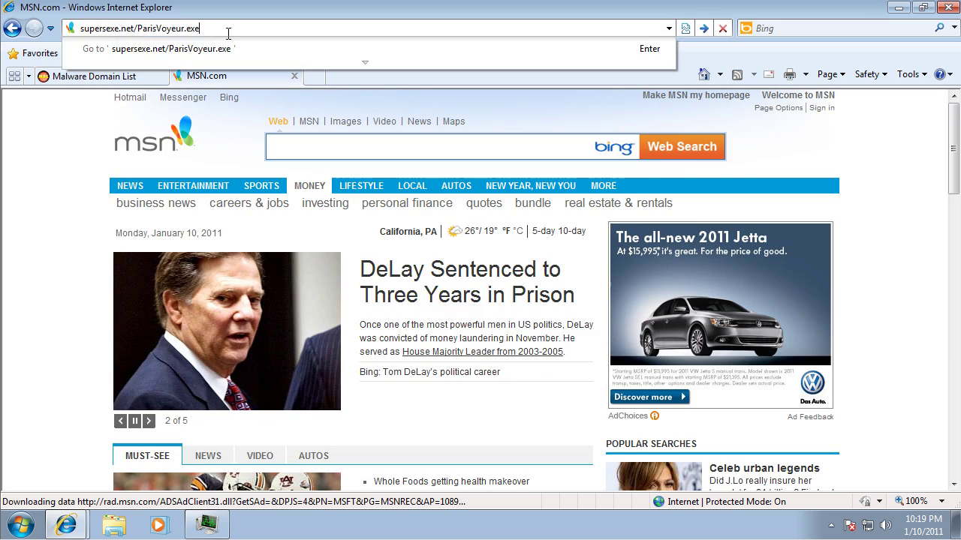
key(Return)
click(143, 76)
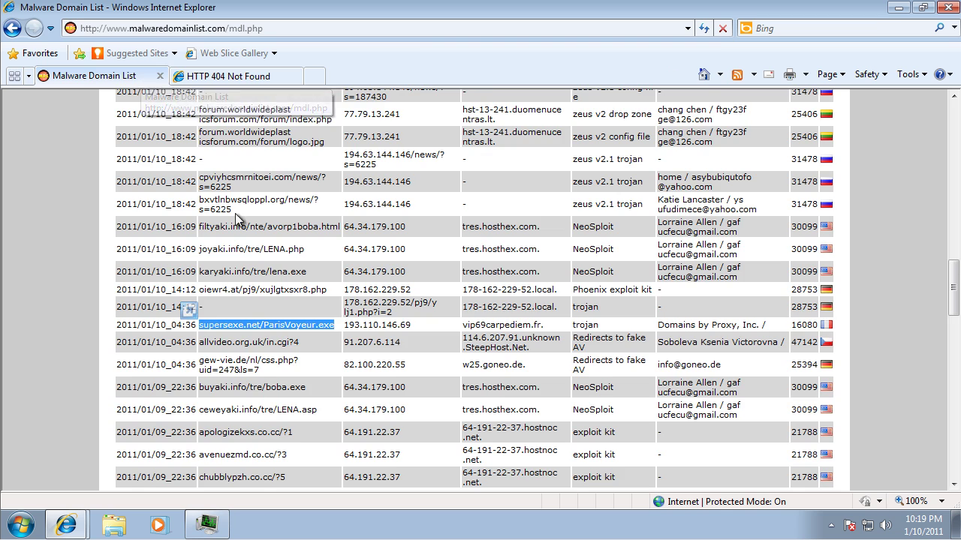
scroll(367, 353, down, 6)
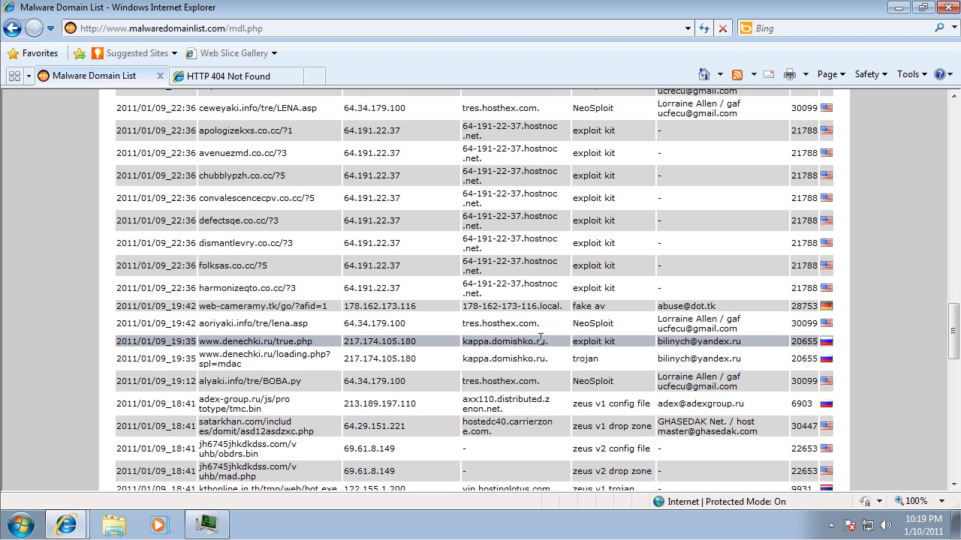
drag(285, 374, 258, 26)
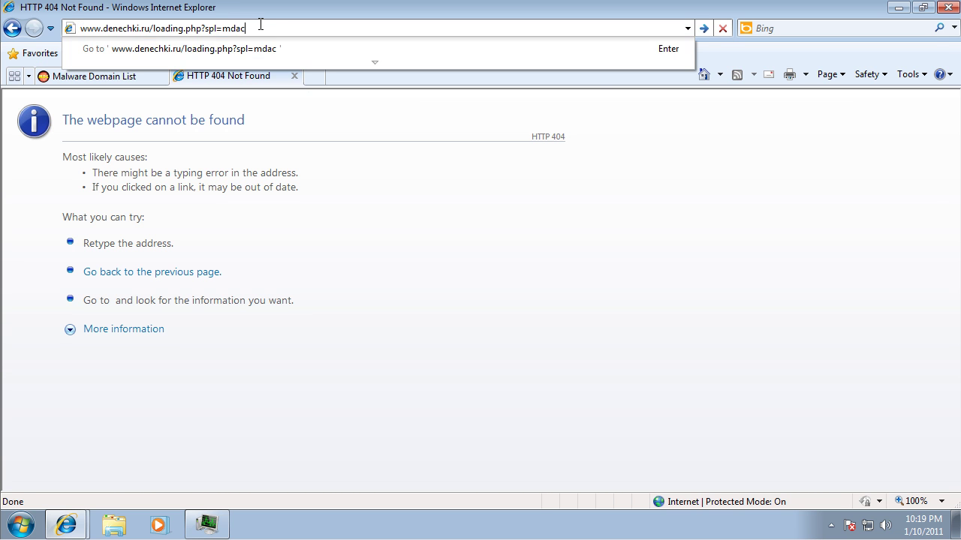
key(Return)
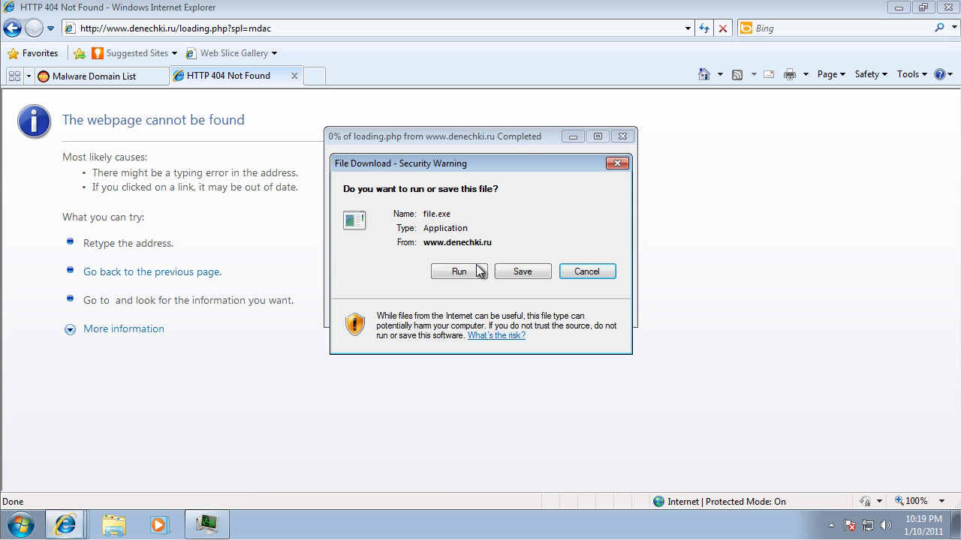
click(516, 268)
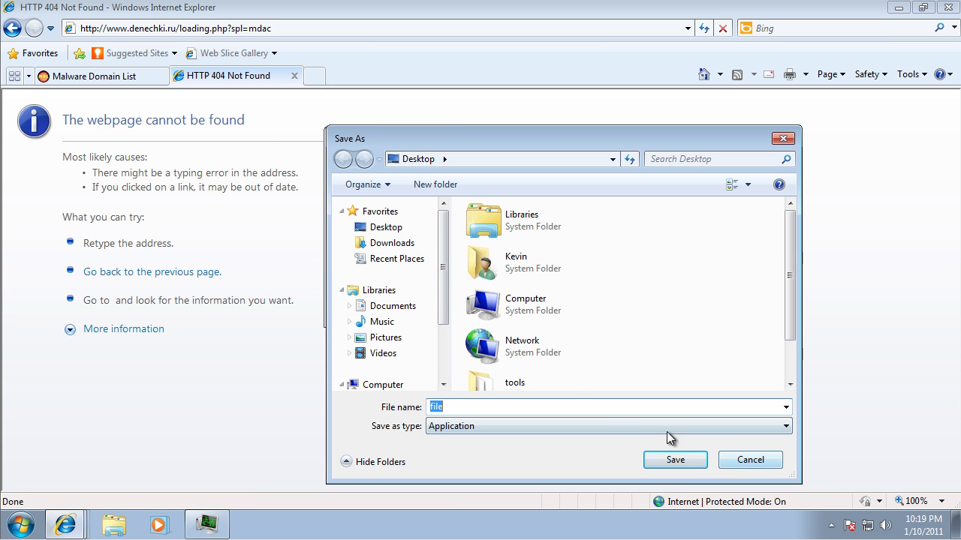
click(402, 229)
click(668, 458)
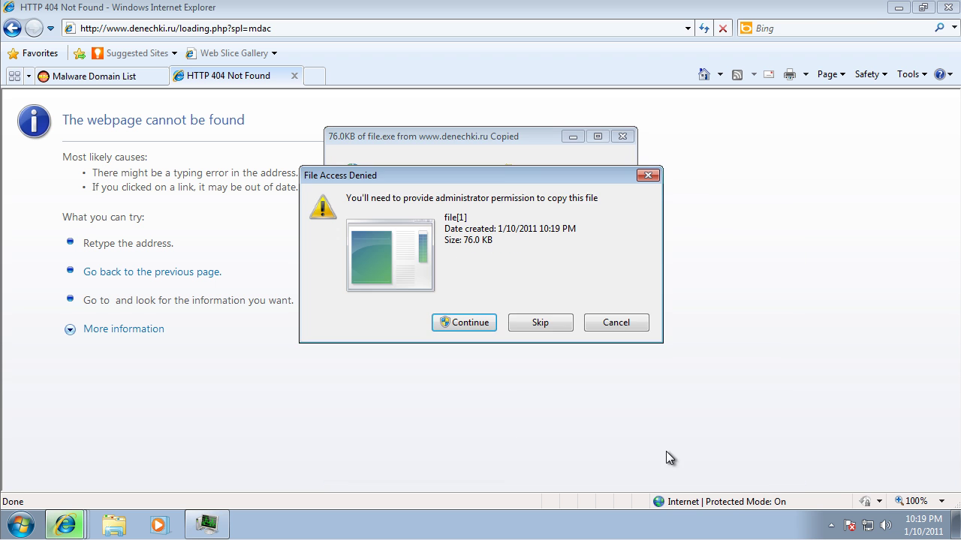
click(480, 317)
click(546, 291)
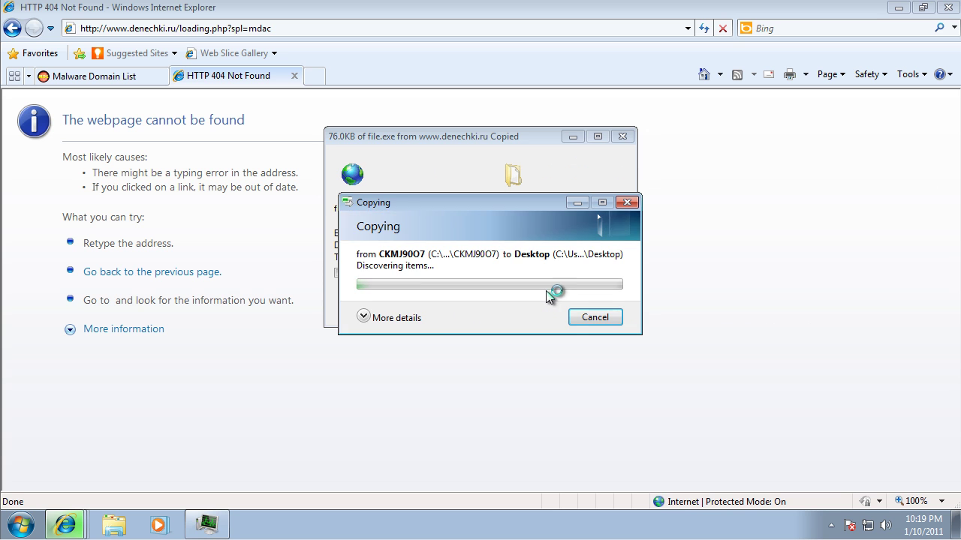
- Retry copying file.exe to the Desktop and cancel the file download
click(535, 337)
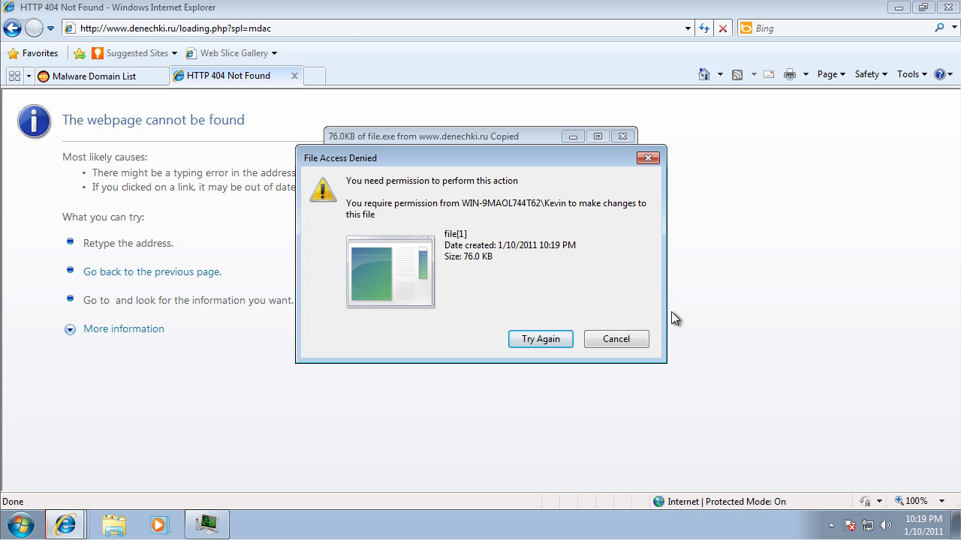
click(635, 345)
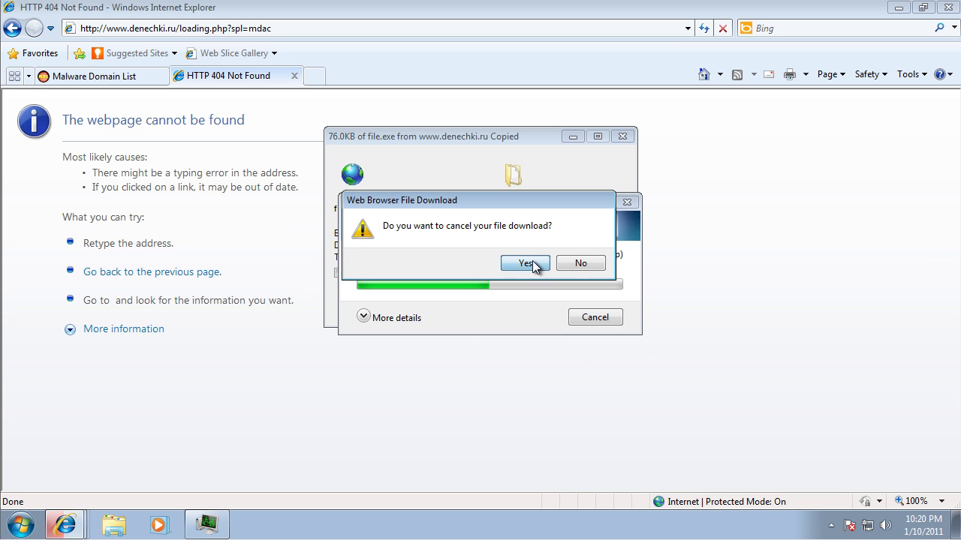
click(526, 264)
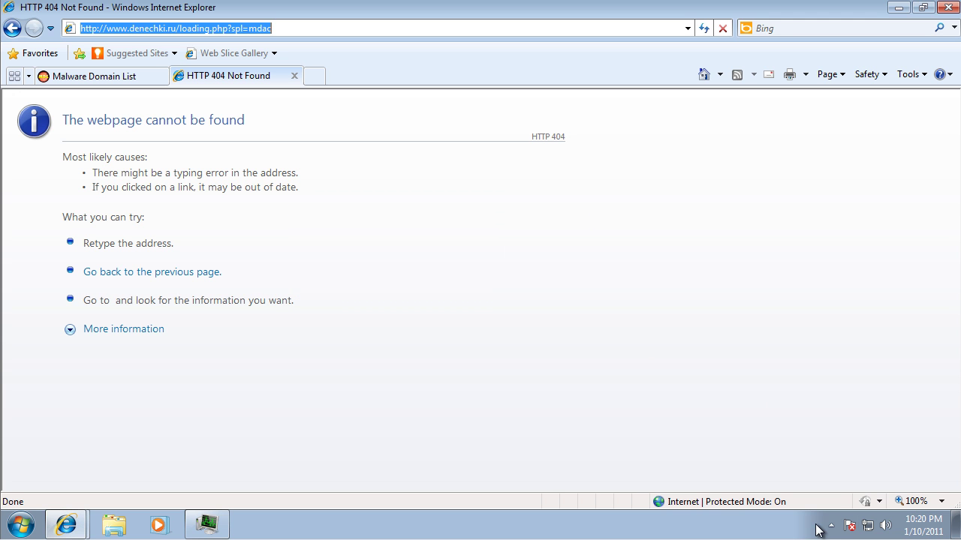
- Minimize the browser to view the Microsoft Security Essentials alert and close the alert
click(826, 529)
click(898, 7)
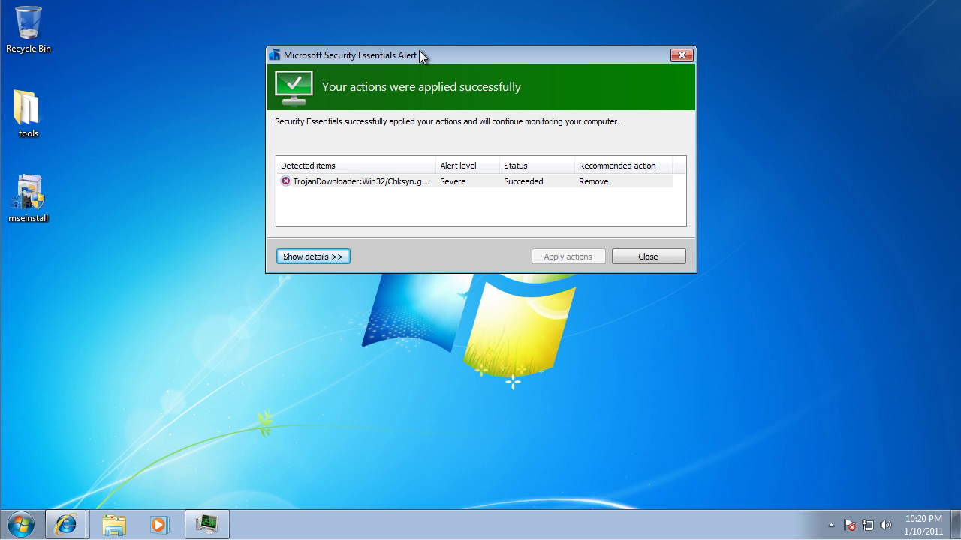
drag(420, 51, 389, 52)
click(614, 256)
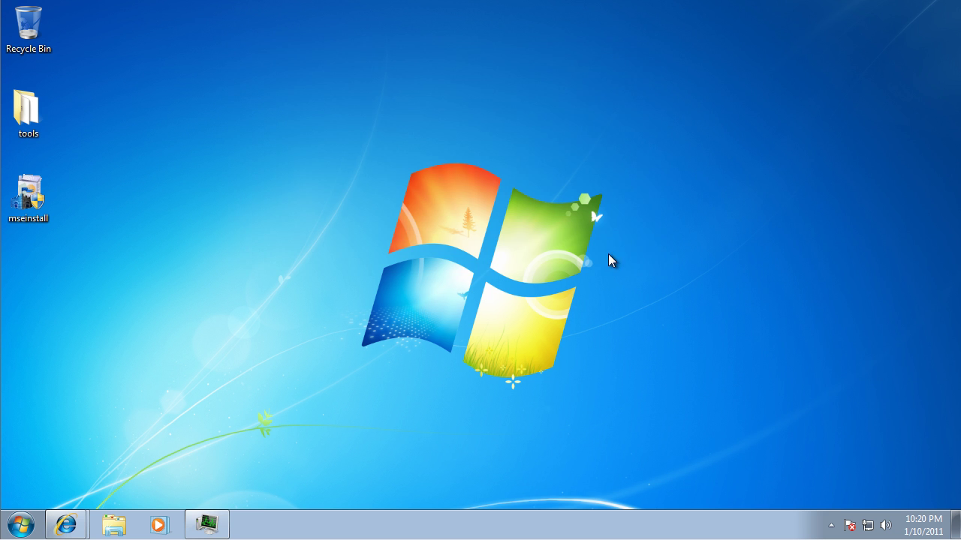
- Return to the Malware Domain List in the browser and copy the h1h6.cz.cc/d.php?f=15&e=0 address near its end
mouse_move(71, 525)
click(113, 495)
click(120, 76)
scroll(331, 328, down, 3)
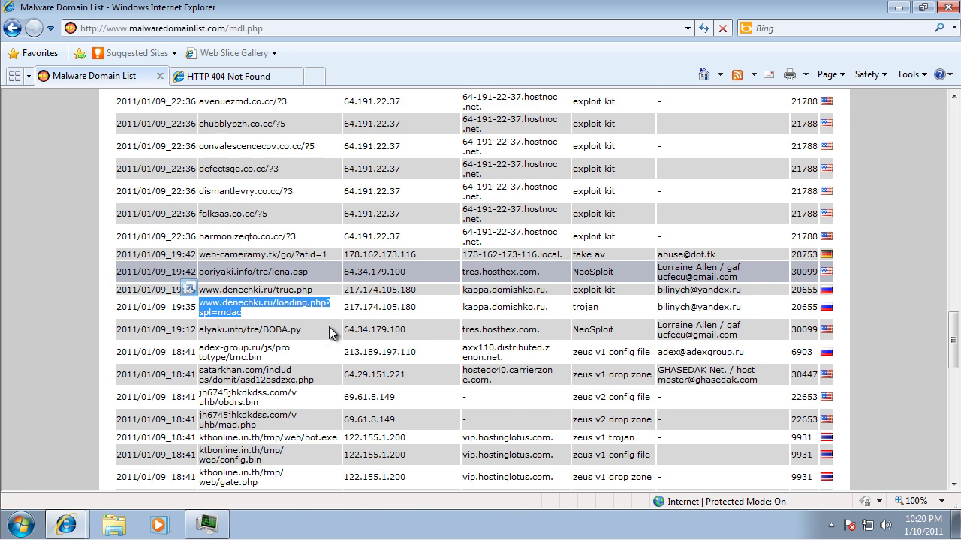
scroll(337, 329, down, 10)
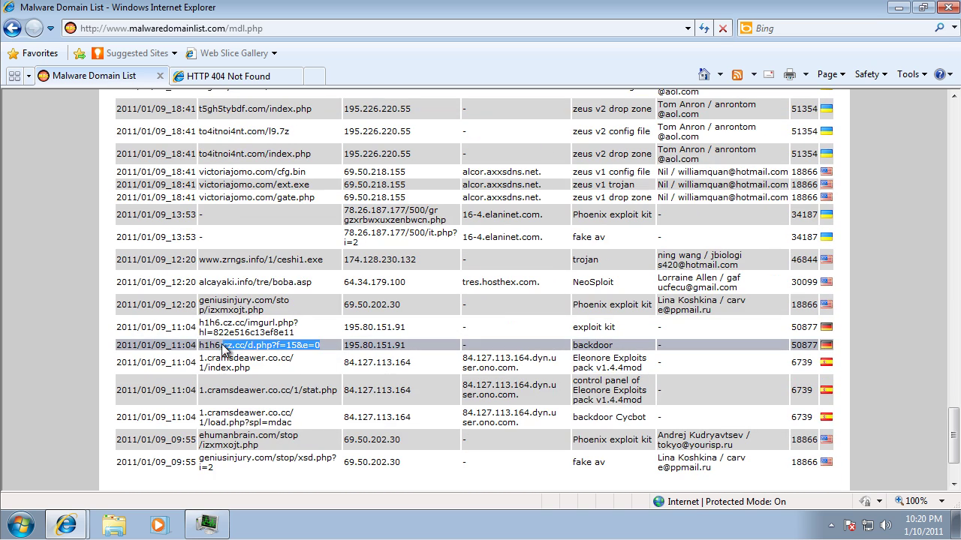
- Load the copied h1h6.cz.cc address in the second tab
click(253, 75)
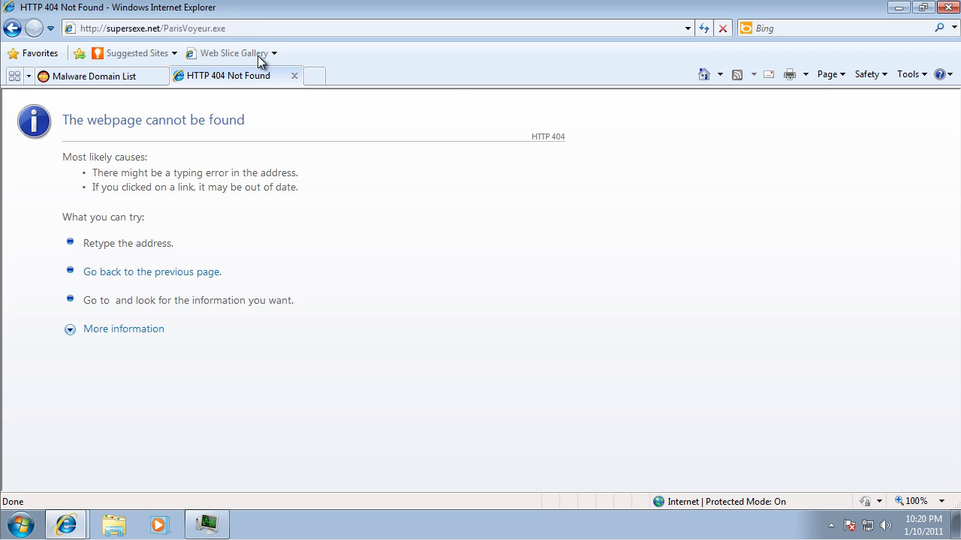
click(268, 30)
key(ctrl+v)
key(Return)
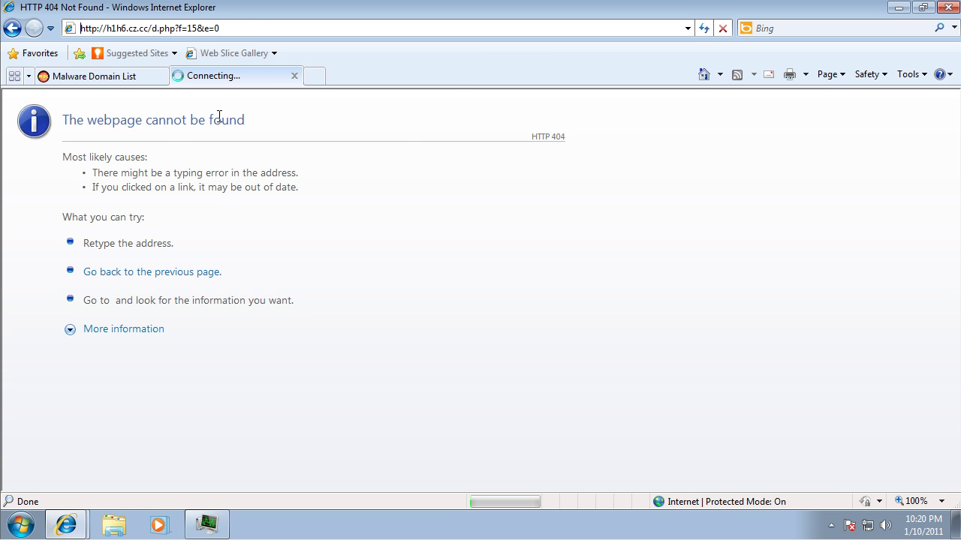
- Go back to the Malware Domain List and copy the gew-vie.de/nl/css.php?uid=247&ls=7 address listed as redirecting to fake AV
click(118, 76)
scroll(408, 274, down, 3)
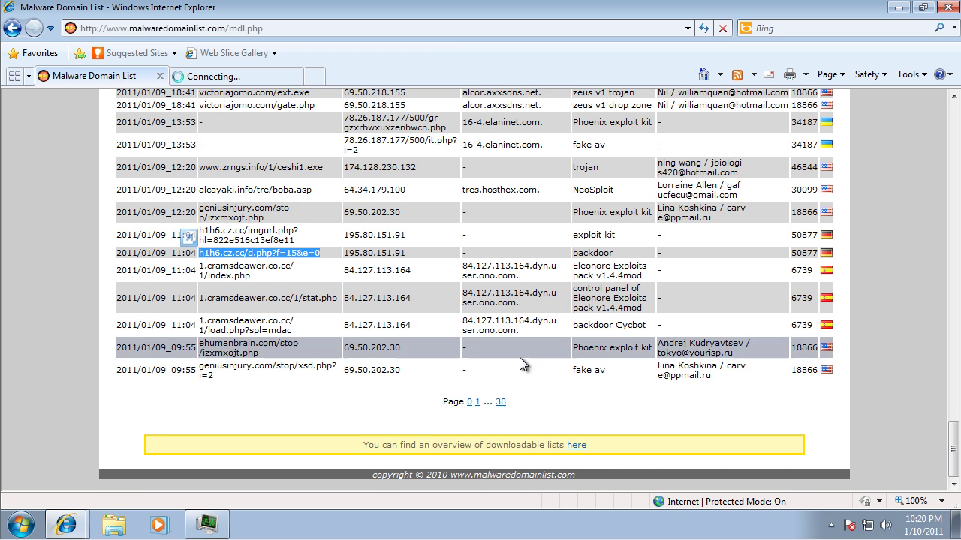
triple_click(262, 370)
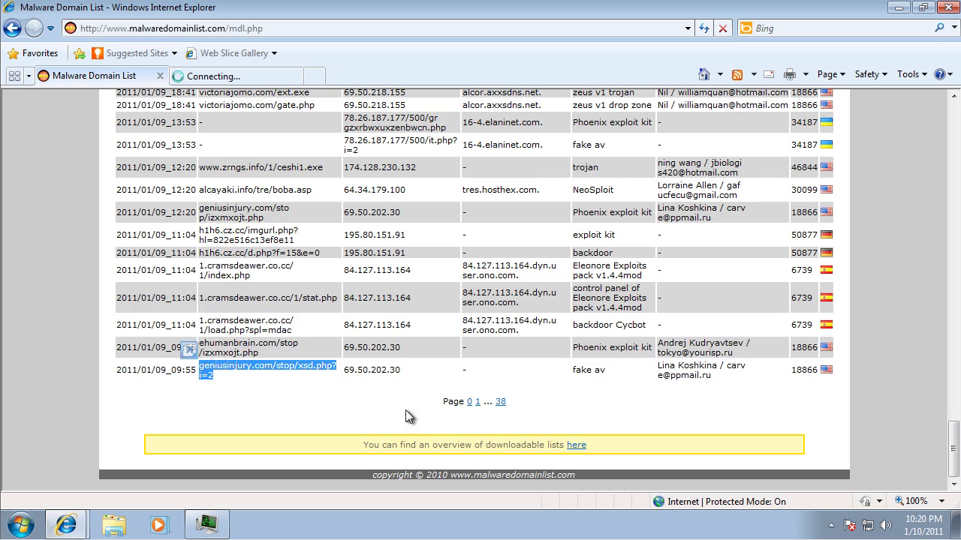
scroll(441, 370, up, 3)
scroll(438, 369, up, 6)
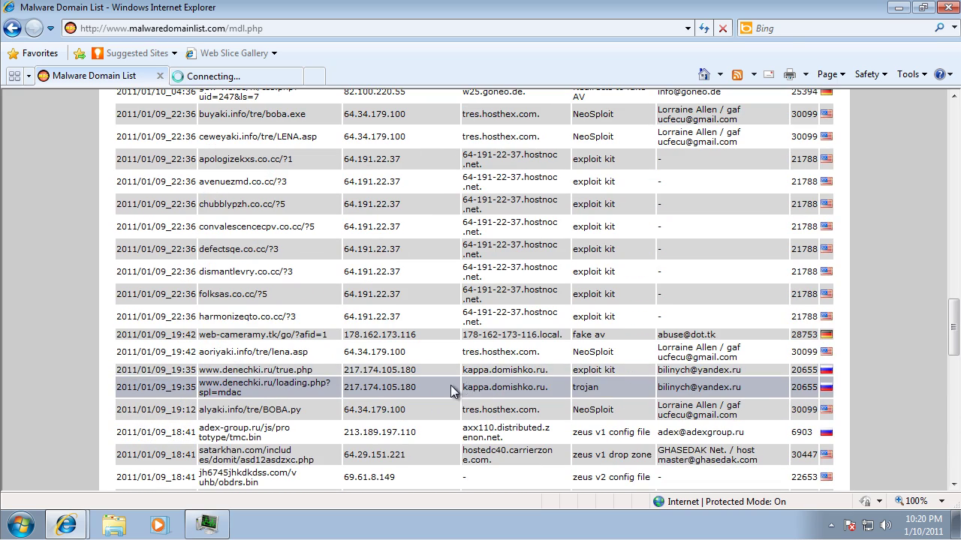
scroll(283, 386, up, 2)
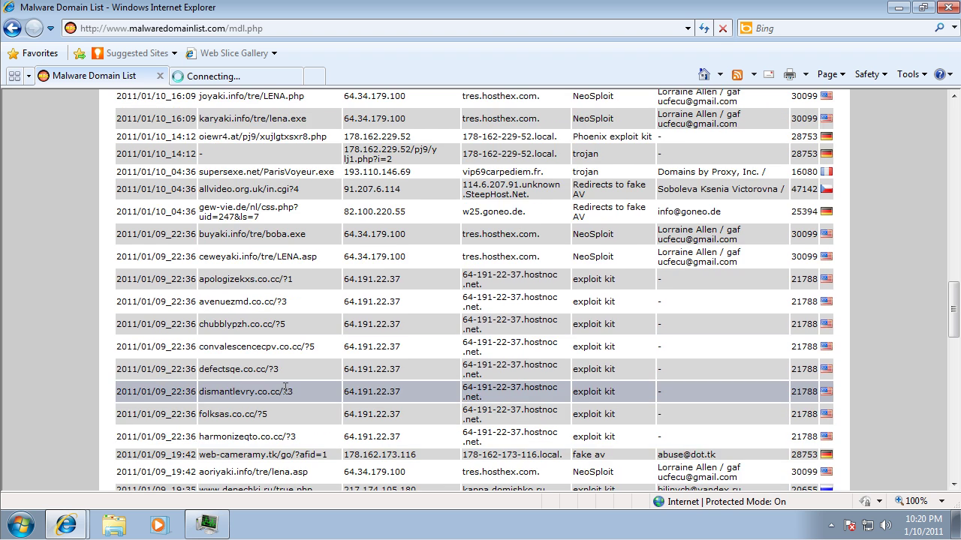
drag(301, 273, 223, 270)
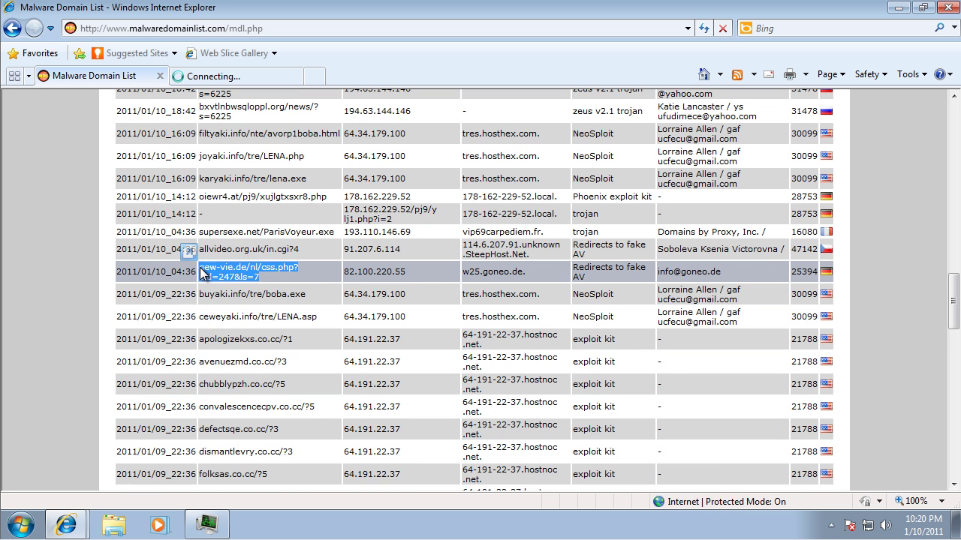
key(ctrl+c)
- Load the copied gew-vie.de address in the second tab
click(263, 76)
click(280, 27)
key(ctrl+v)
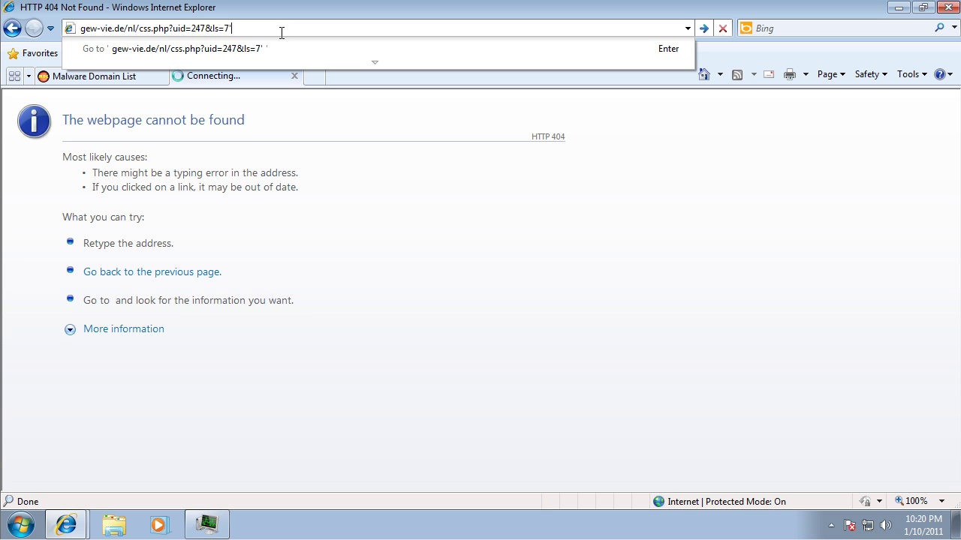
key(Return)
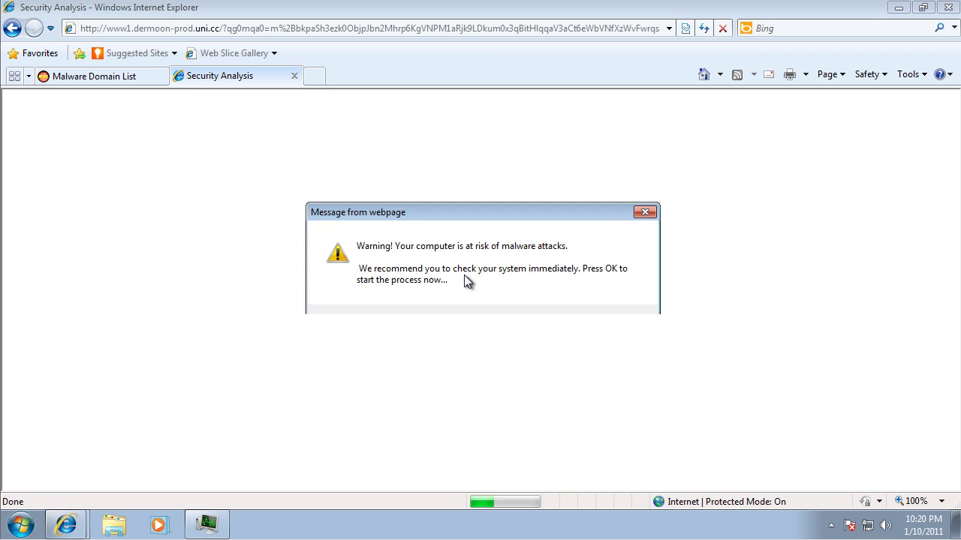
- Dismiss the web page's malware warning, save softupdate7_247 to the Desktop, and close the finished download dialog
click(616, 322)
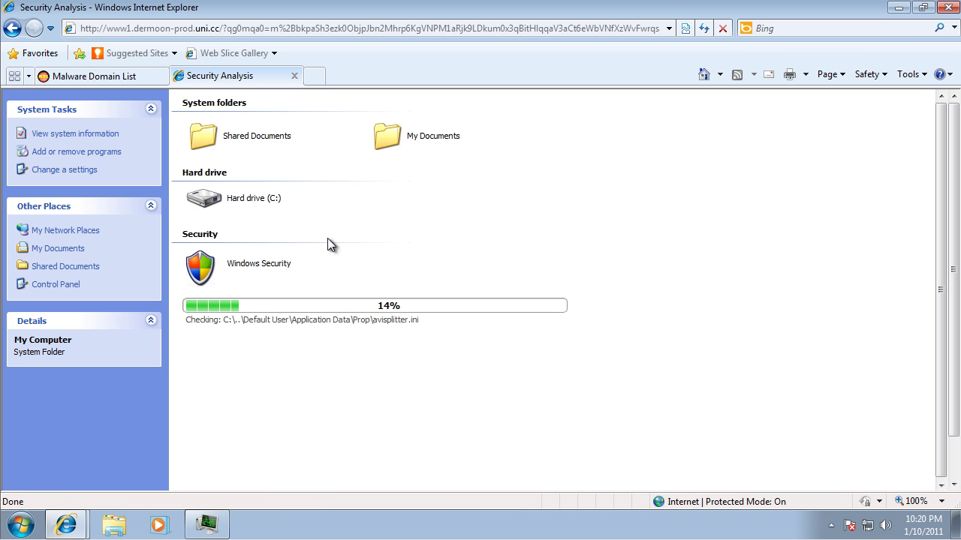
click(523, 272)
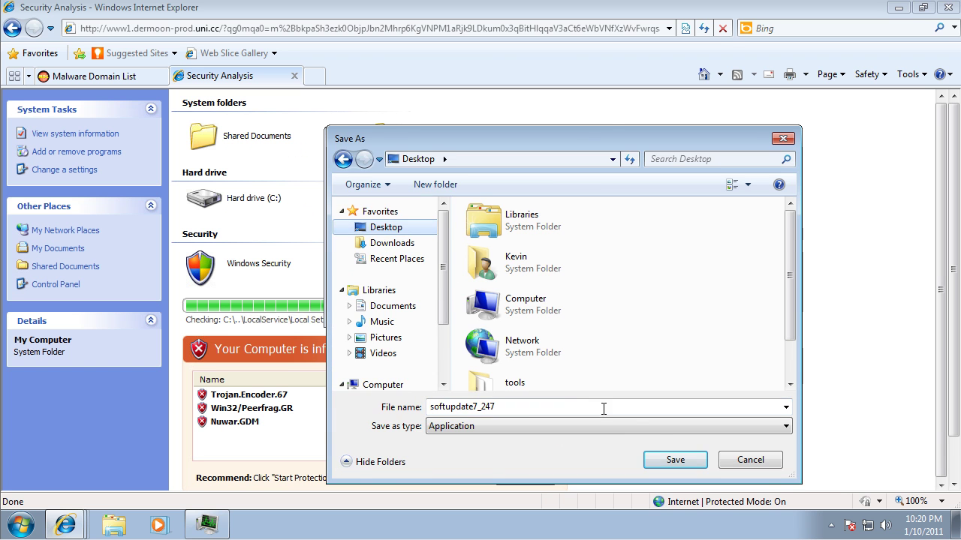
click(675, 460)
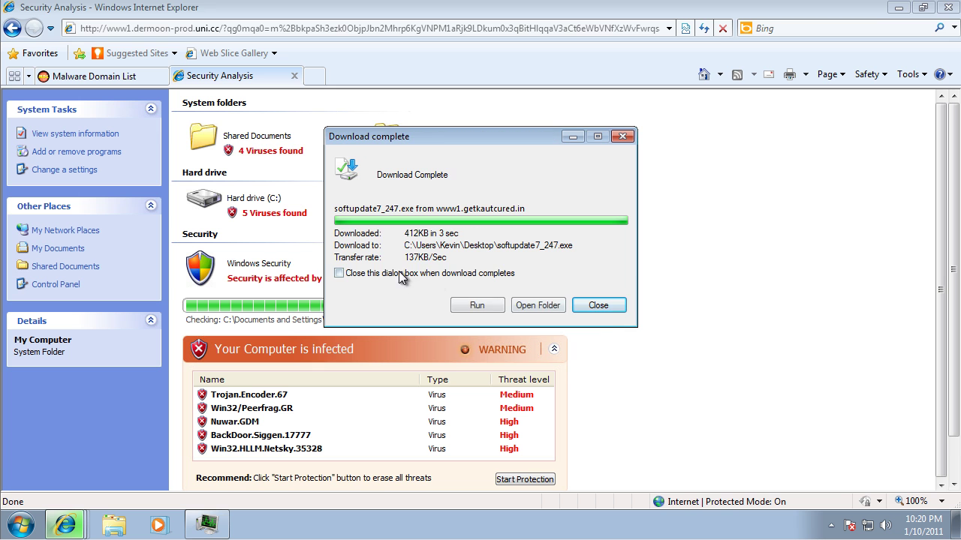
click(599, 306)
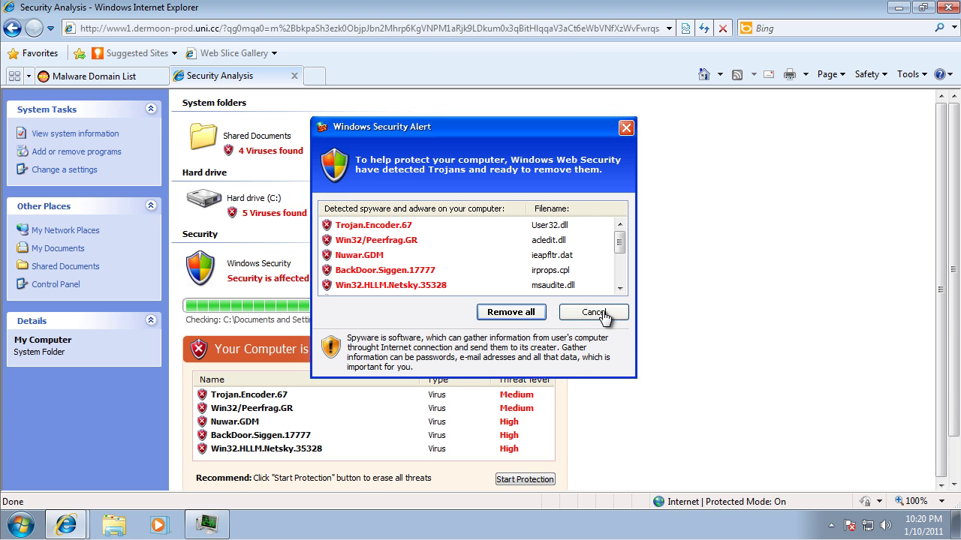
- Close the Security Analysis tab, confirming the prompts to navigate away from the page
click(294, 76)
click(523, 327)
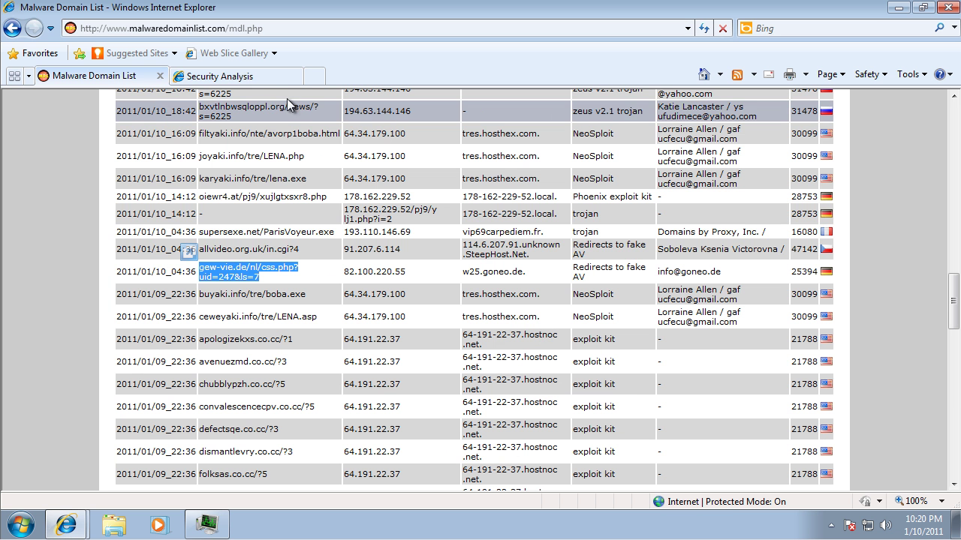
click(269, 77)
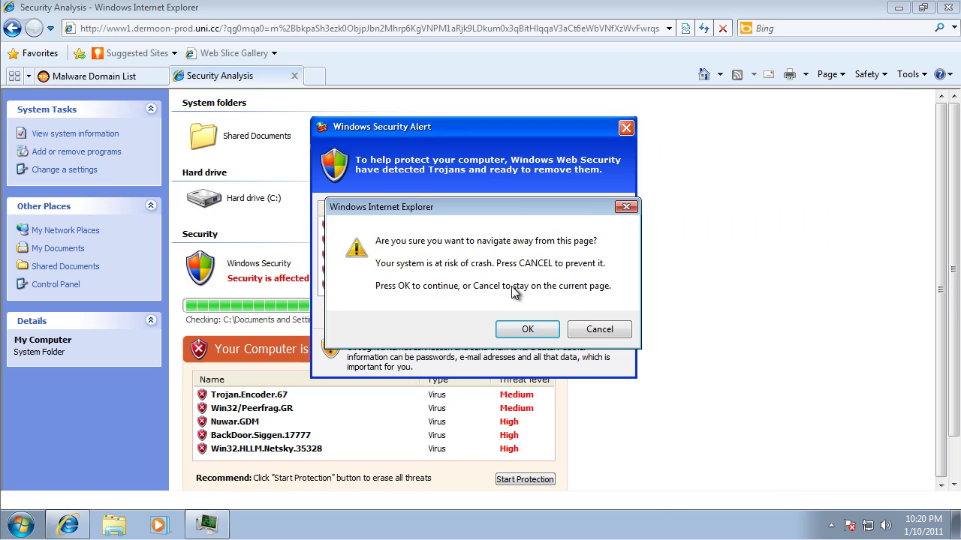
click(538, 337)
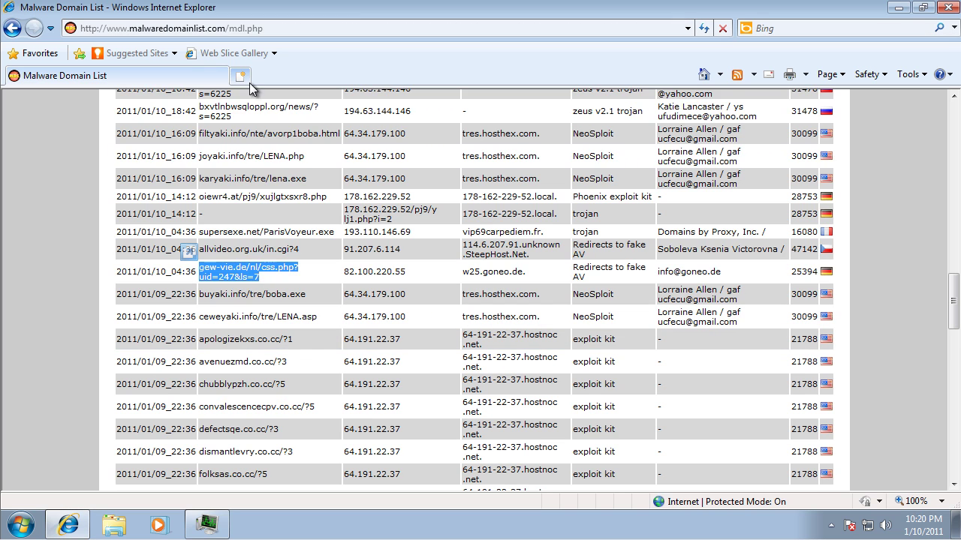
- Open page 1 of the Malware Domain List and copy the planet55x.com/az3.exe address
scroll(389, 320, down, 15)
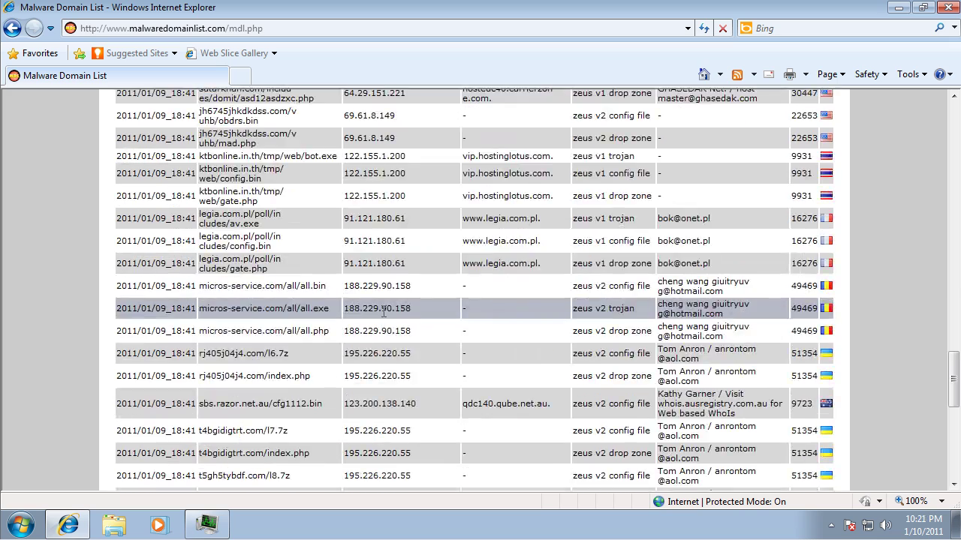
scroll(388, 320, down, 2)
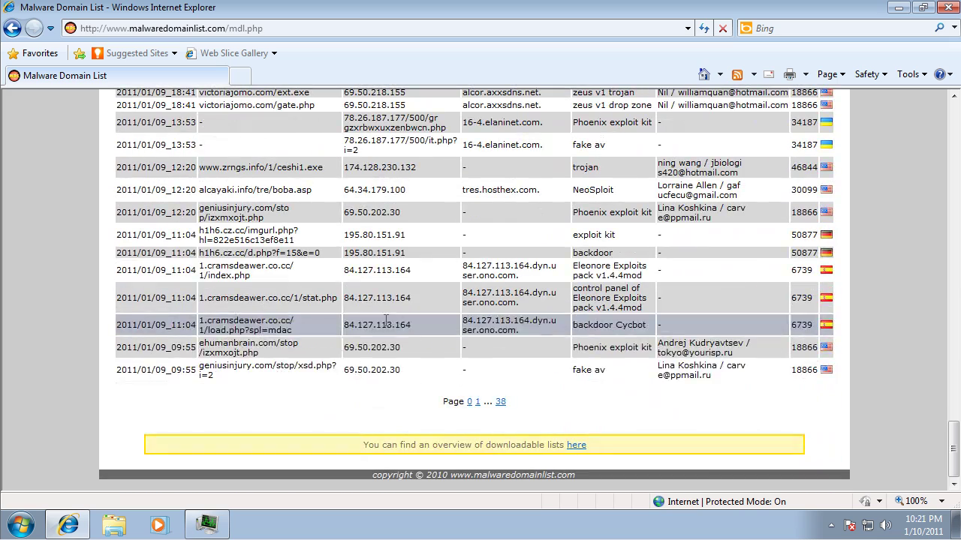
click(469, 402)
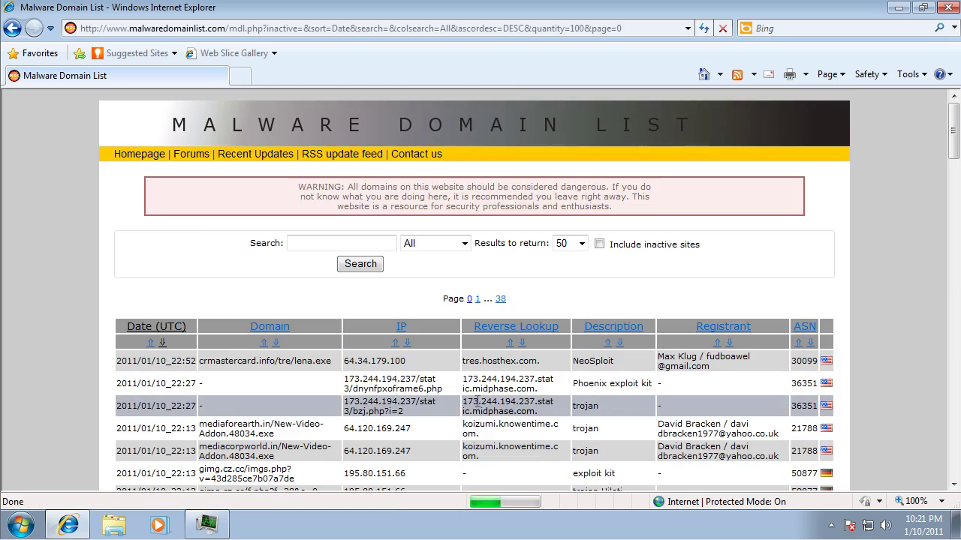
click(478, 299)
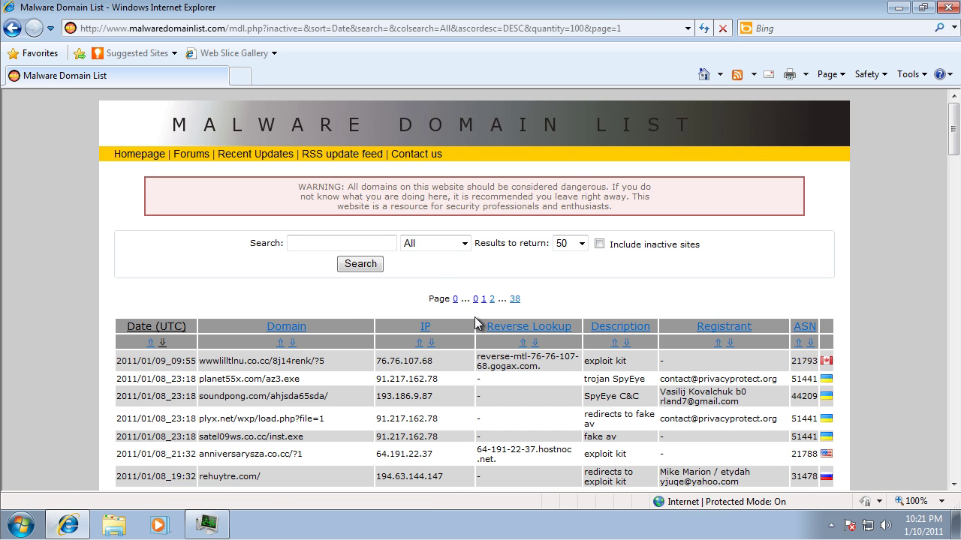
triple_click(218, 384)
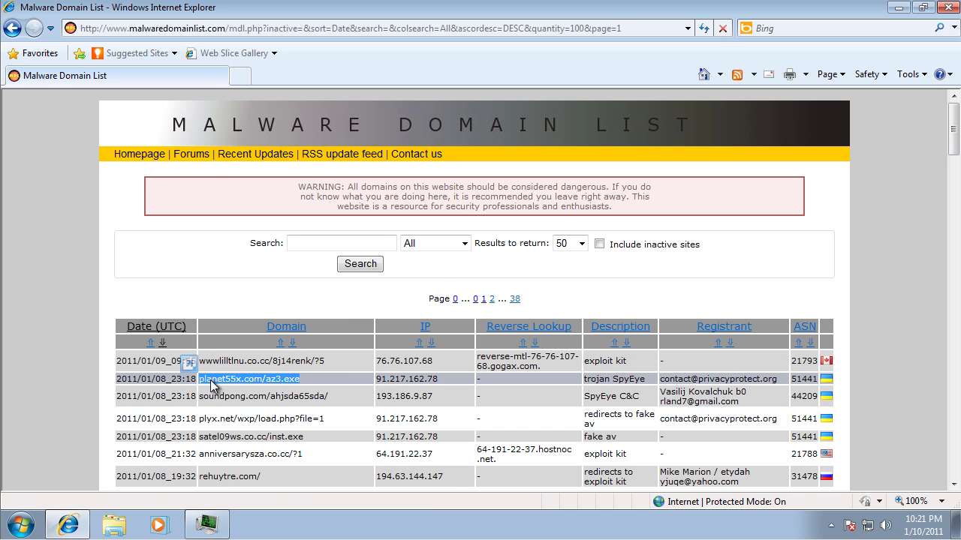
- Load the copied planet55x.com/az3.exe address in a new tab
click(241, 77)
key(ctrl+v)
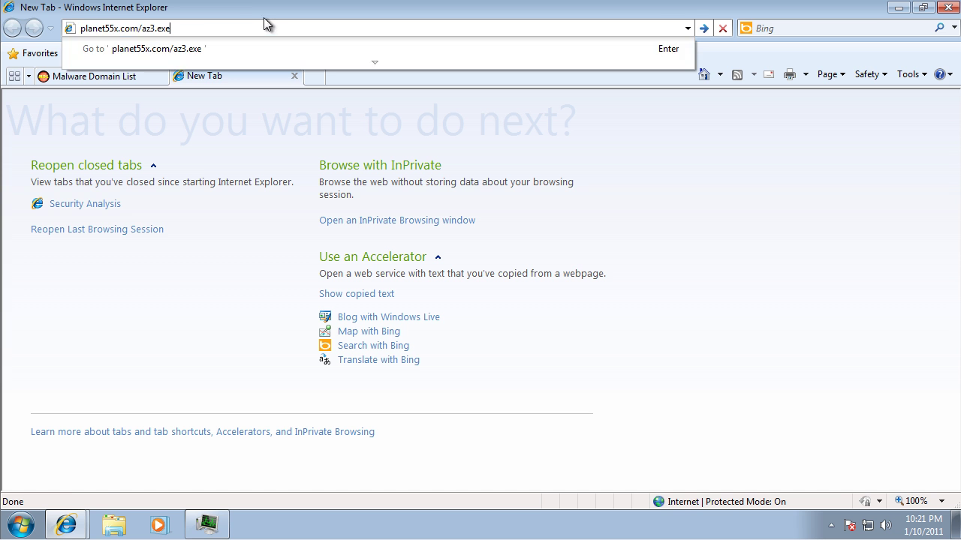
key(Return)
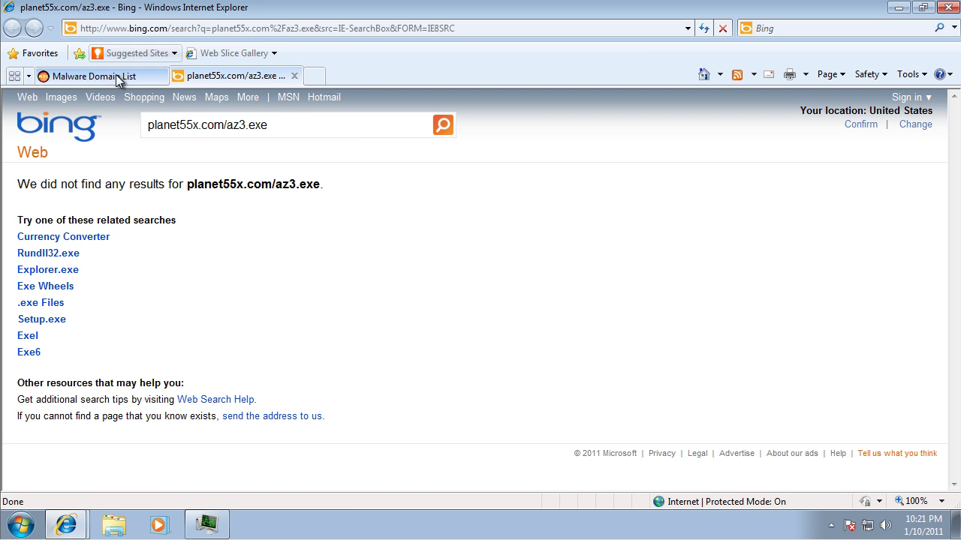
- Return to the Malware Domain List and copy the astarioch.com/558.php?i=2 address
click(113, 75)
scroll(343, 296, down, 2)
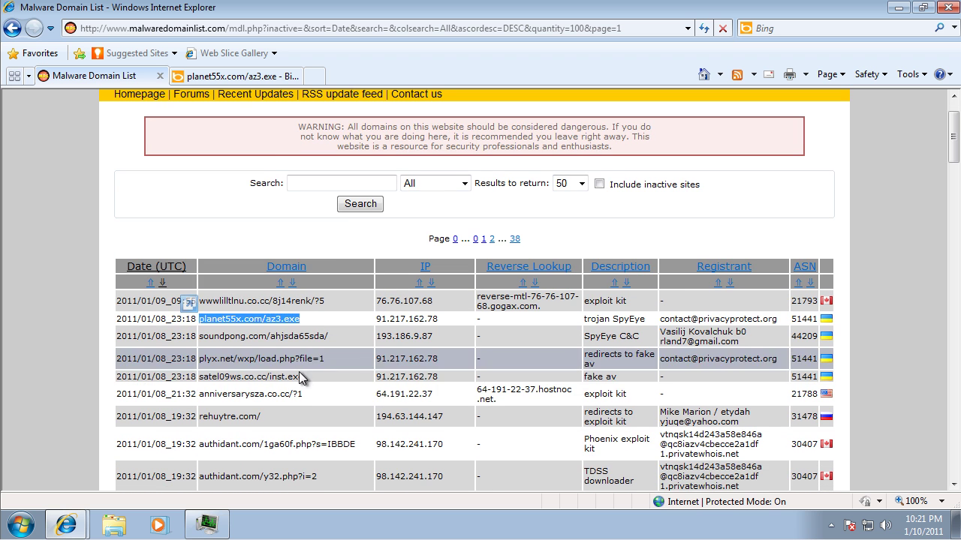
drag(299, 375, 233, 378)
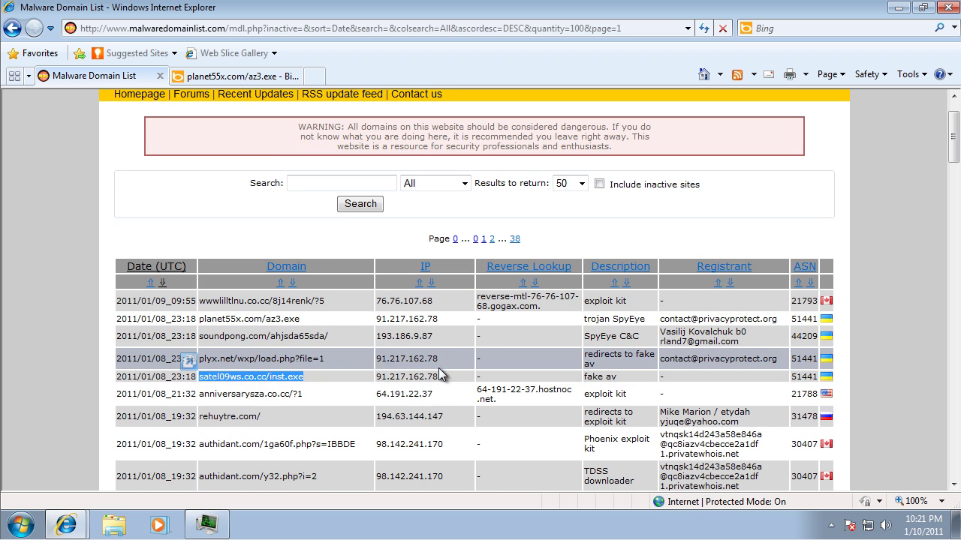
drag(339, 336, 232, 339)
scroll(431, 345, down, 1)
drag(301, 258, 242, 260)
scroll(255, 266, down, 1)
scroll(264, 266, down, 3)
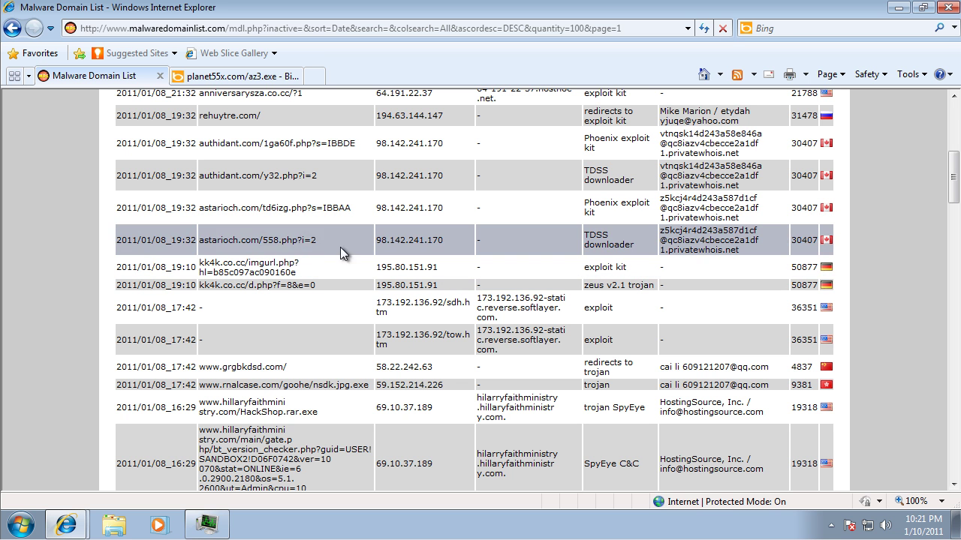
drag(345, 248, 197, 240)
- Load the copied astarioch.com/558.php?i=2 address in the second tab
click(304, 78)
click(309, 28)
key(ctrl+v)
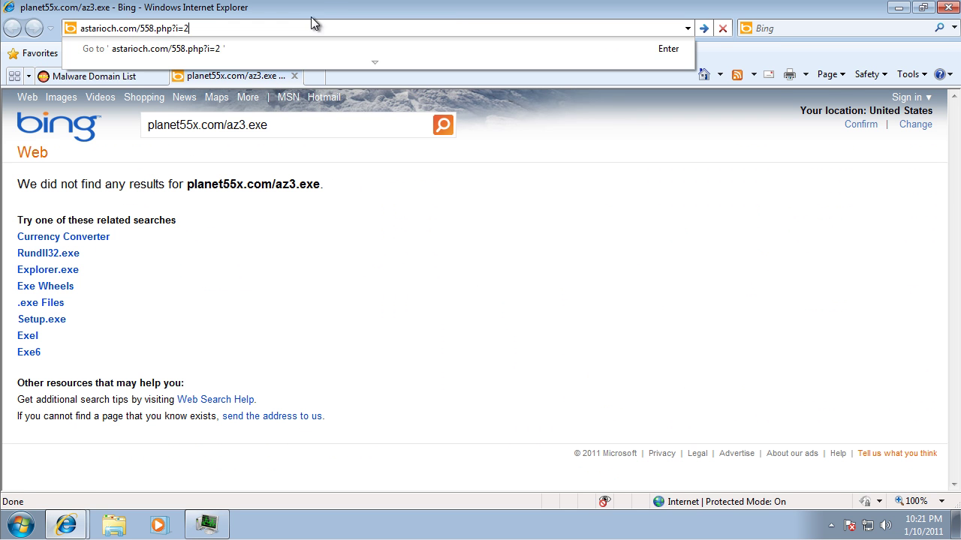
key(Return)
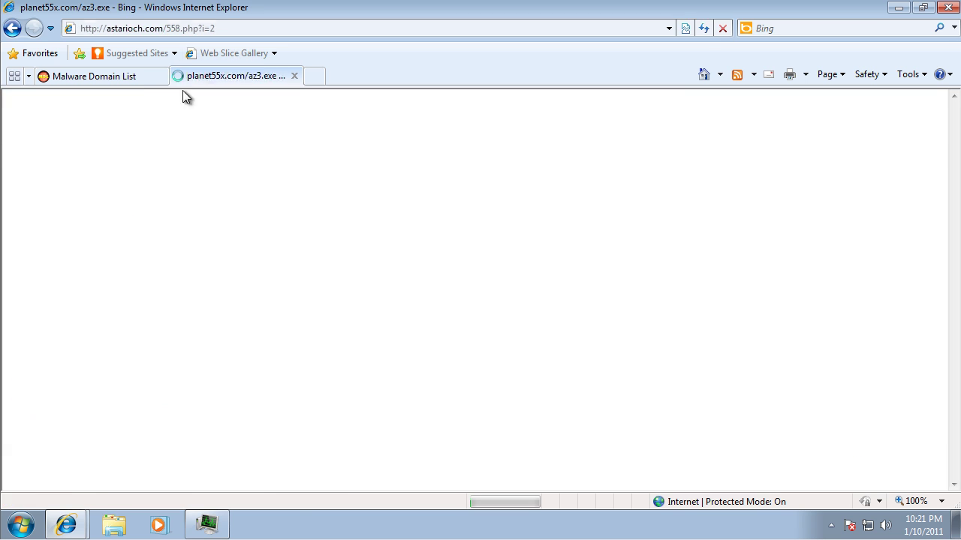
click(133, 83)
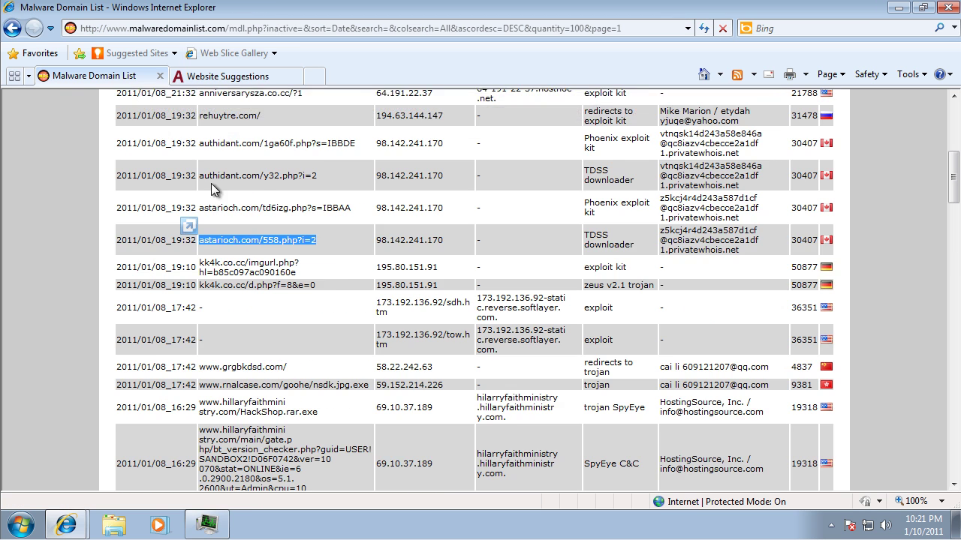
scroll(386, 289, down, 5)
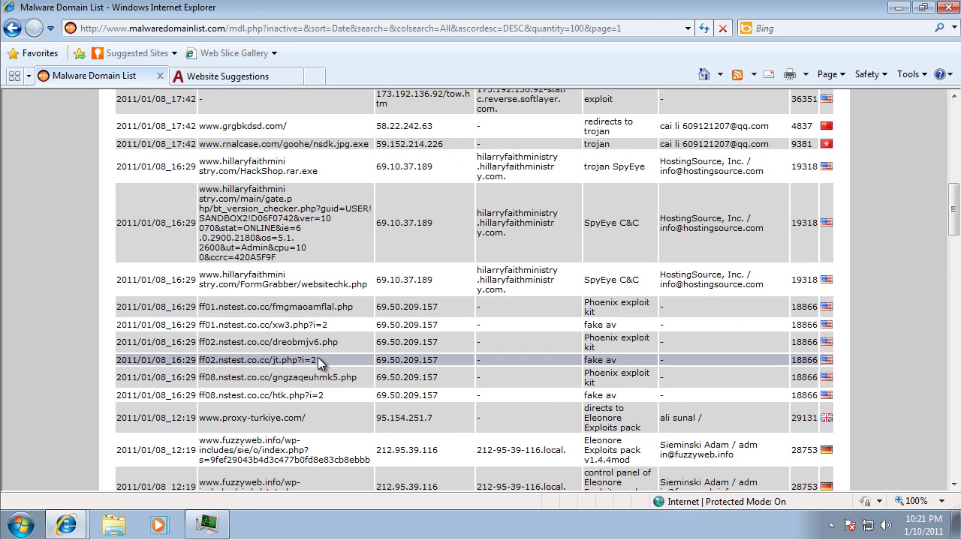
scroll(322, 360, down, 5)
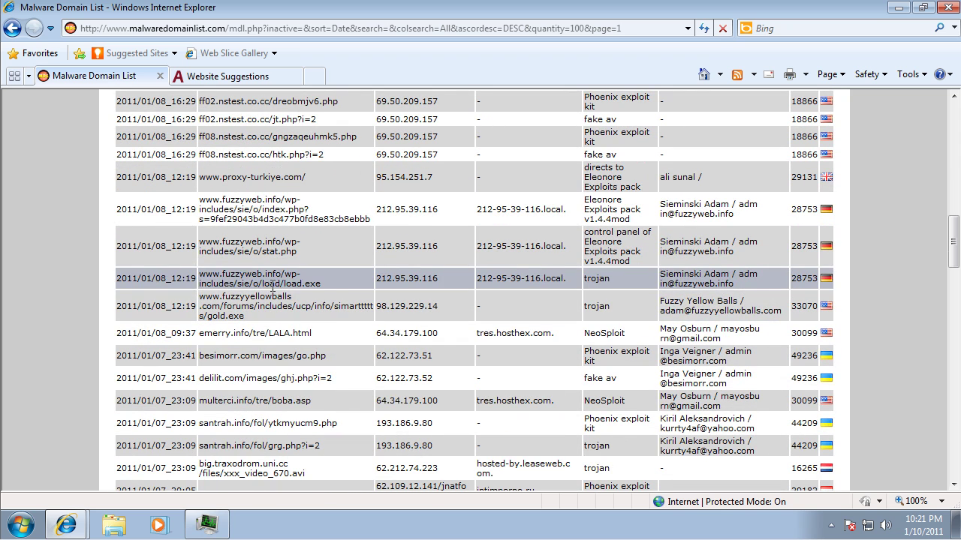
drag(341, 292, 196, 277)
key(ctrl+c)
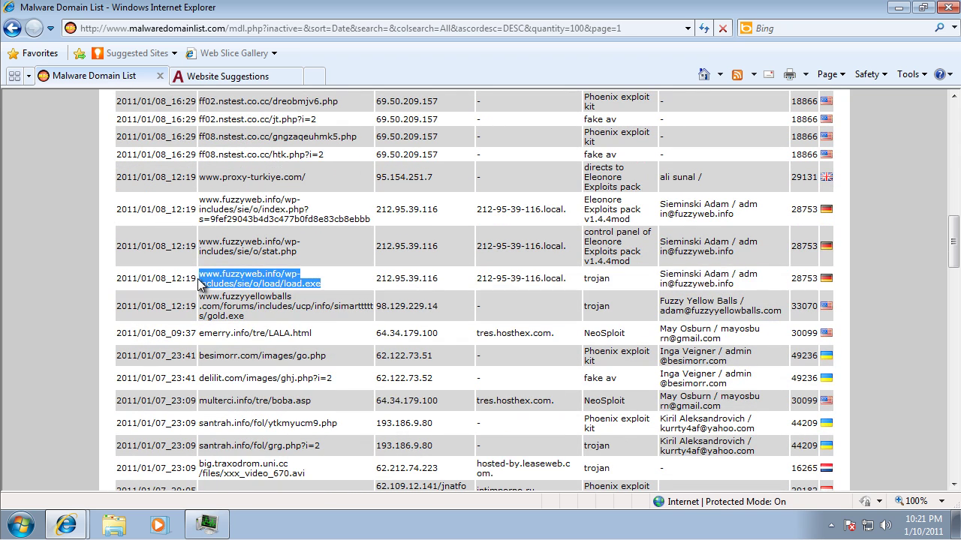
- Load the copied fuzzyweb.info load.exe address in the second tab
click(253, 76)
click(285, 26)
key(ctrl+v)
key(Return)
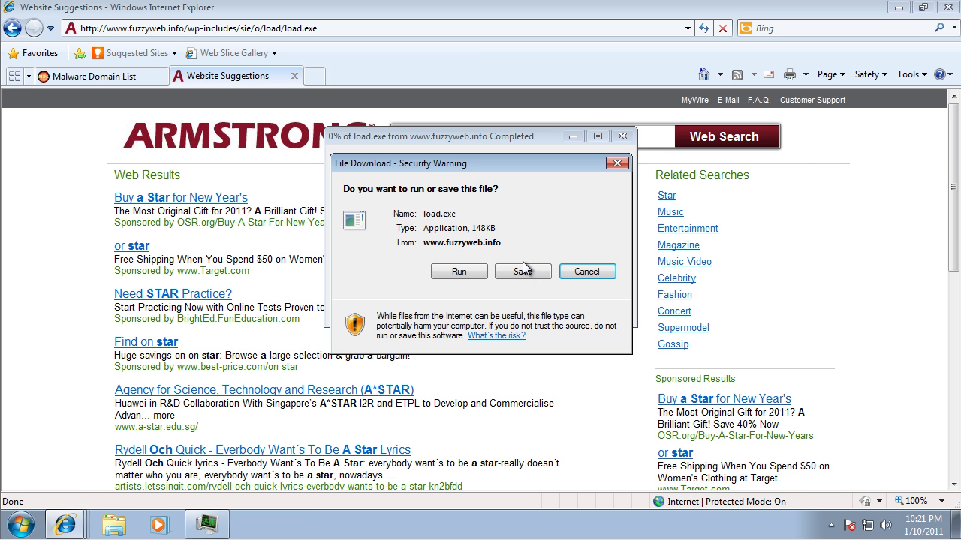
- Save load.exe to the Desktop and allow the User Account Control request
click(525, 270)
click(676, 459)
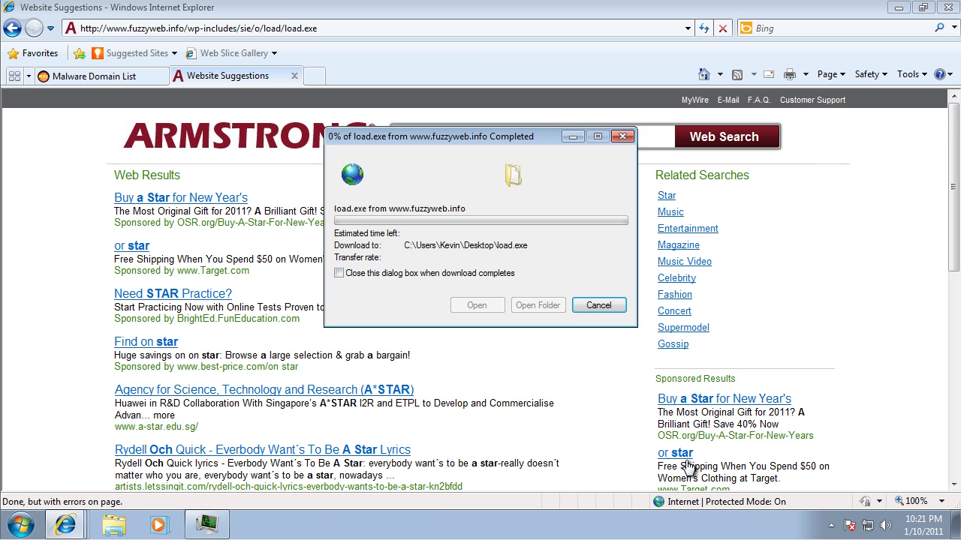
click(485, 320)
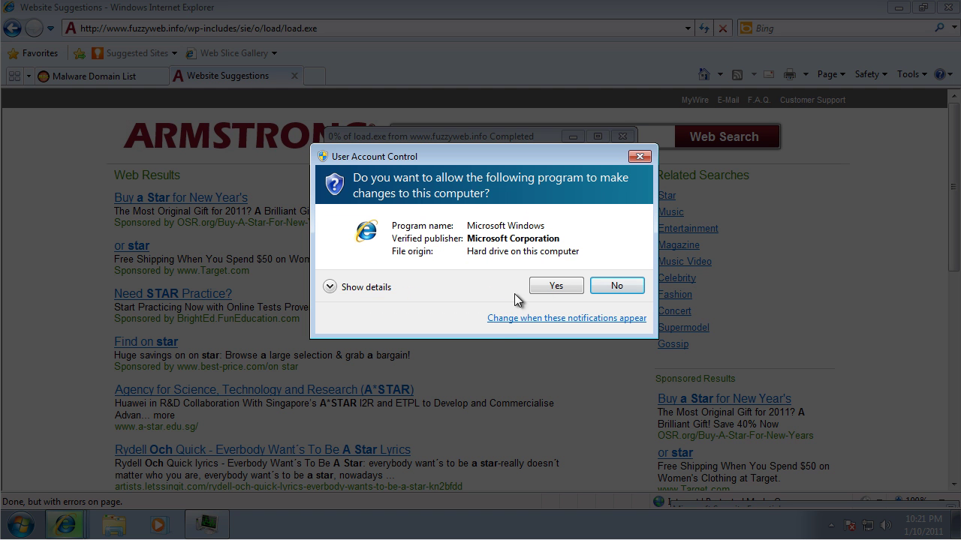
click(543, 286)
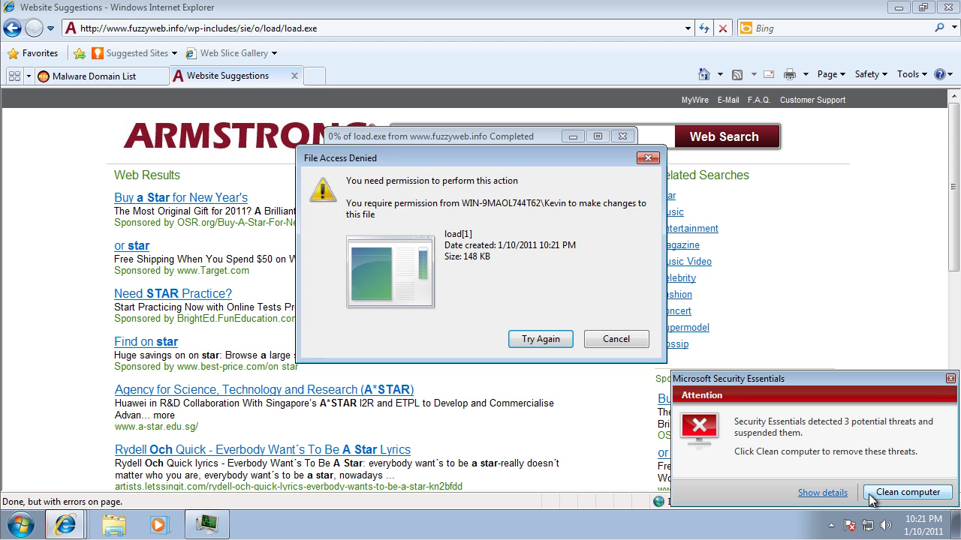
- Clean the detected threats with Security Essentials and cancel the load.exe download
click(870, 494)
click(616, 339)
click(590, 317)
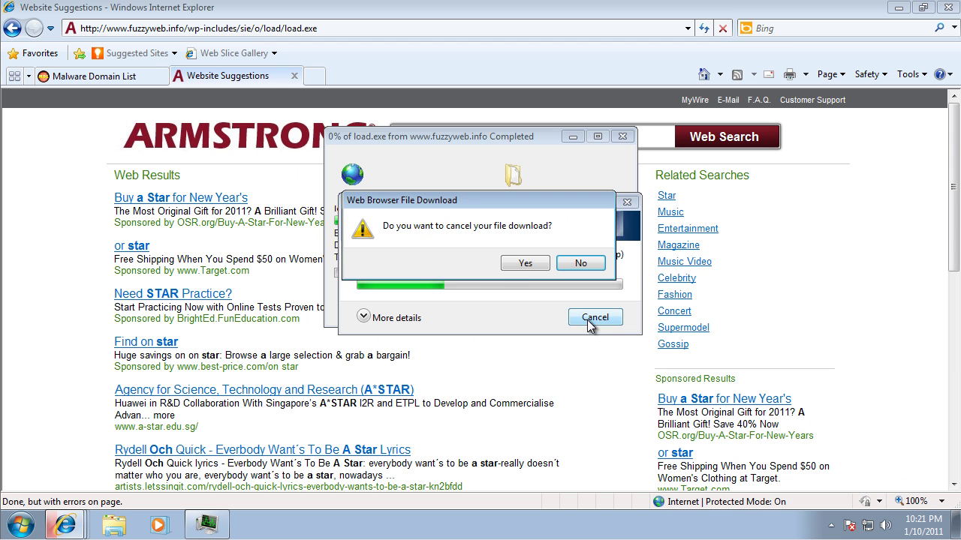
click(525, 263)
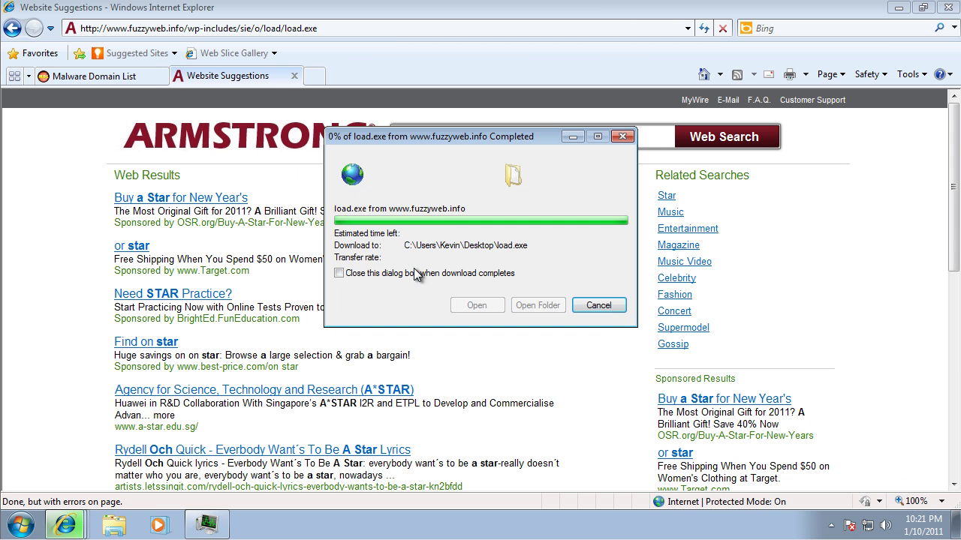
- Copy the sansex.info/fol/grg.php?i=2 address from the Malware Domain List and load it in the second tab
click(112, 76)
scroll(326, 324, down, 10)
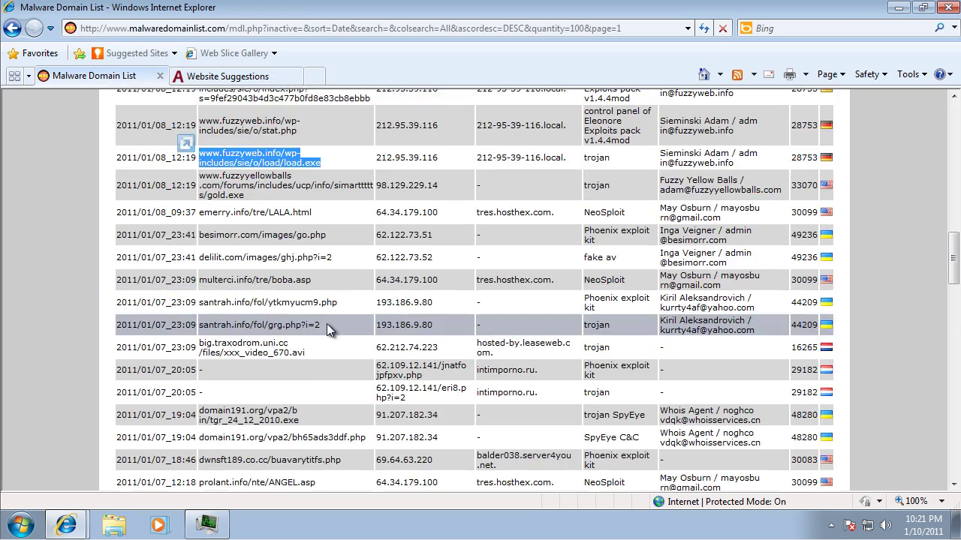
scroll(295, 338, down, 3)
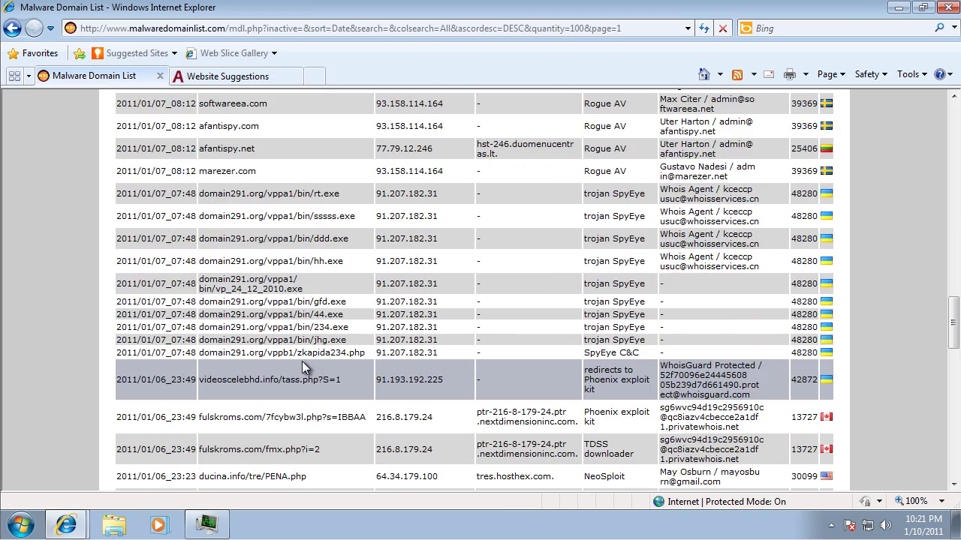
scroll(302, 362, down, 2)
scroll(213, 359, down, 1)
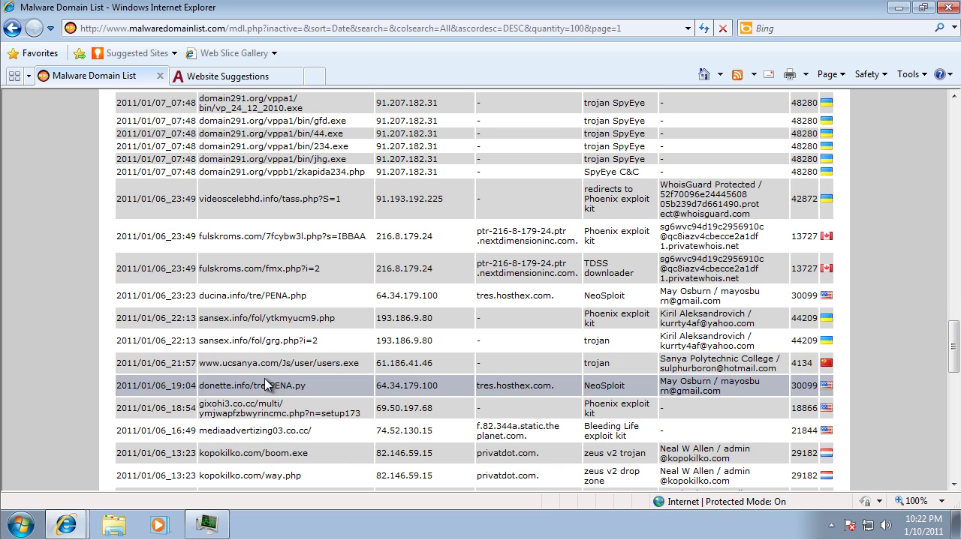
drag(320, 341, 297, 28)
key(Return)
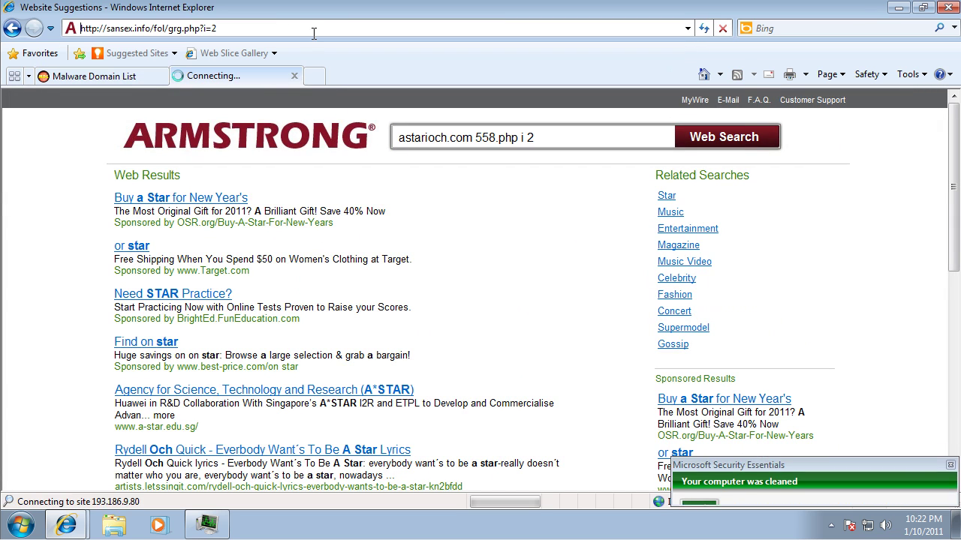
click(120, 75)
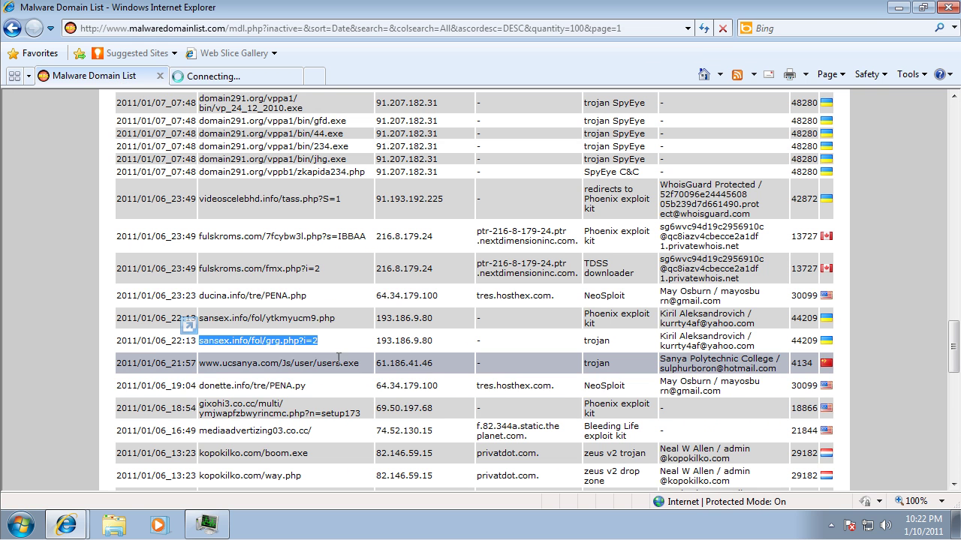
drag(360, 363, 222, 361)
key(ctrl+c)
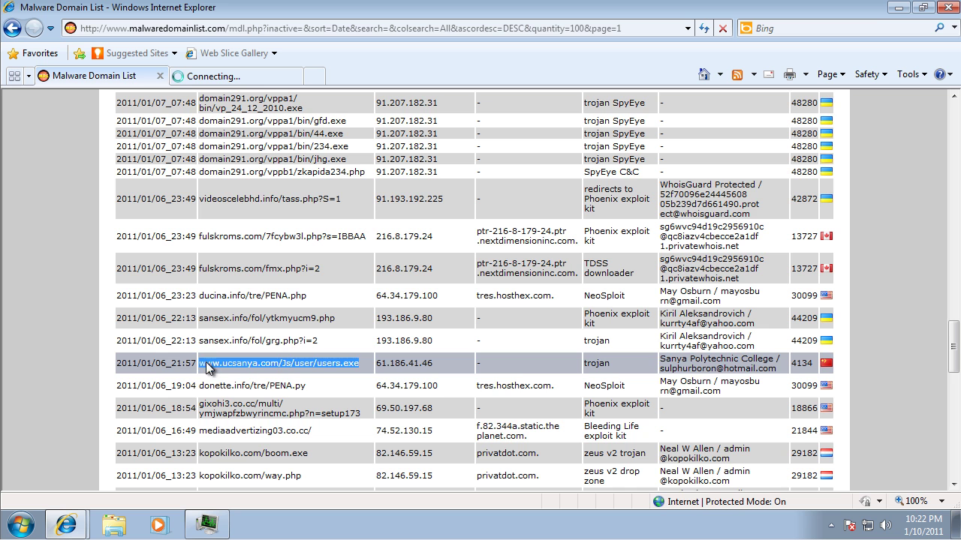
- Load the copied ucsanya.com users.exe address in the second tab
click(266, 75)
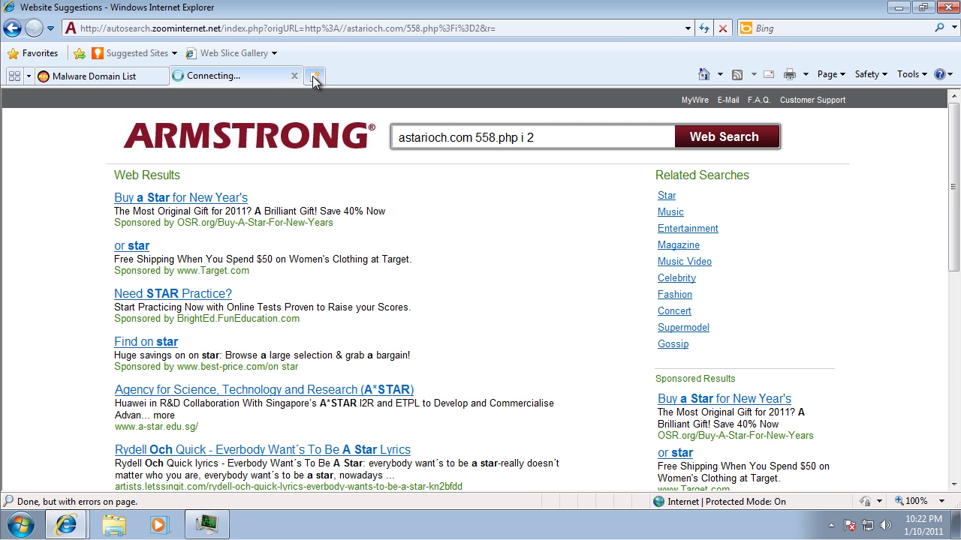
click(311, 30)
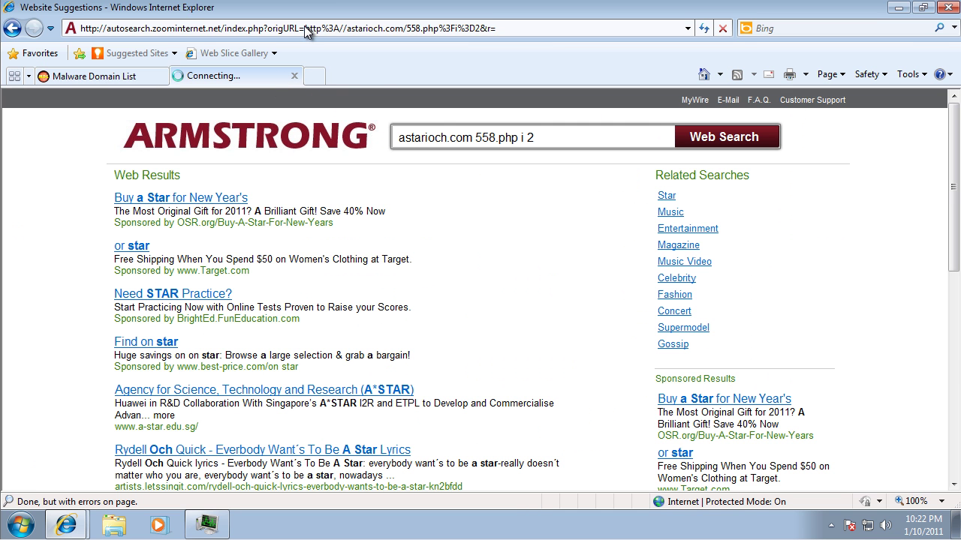
key(ctrl+v)
key(Return)
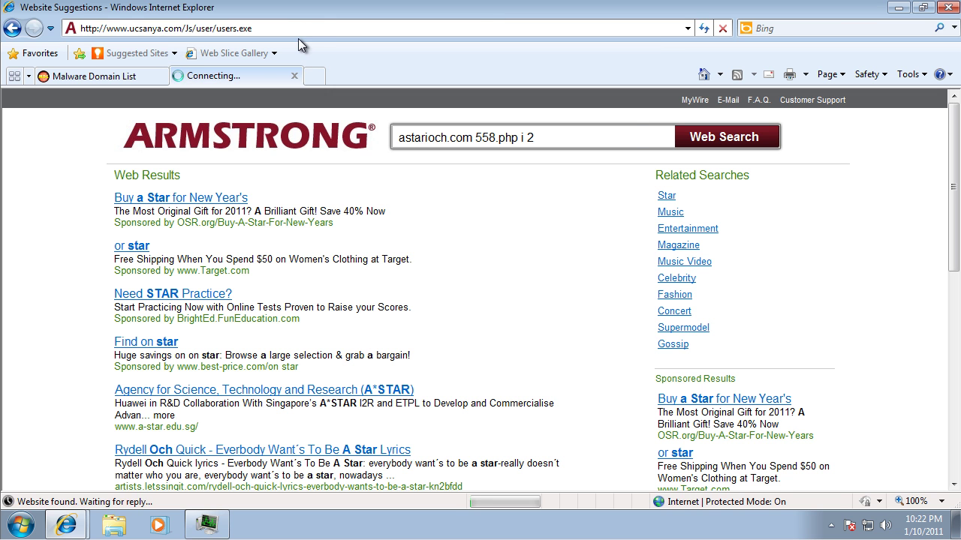
- Save users.exe to the Desktop and continue with the copy
click(523, 271)
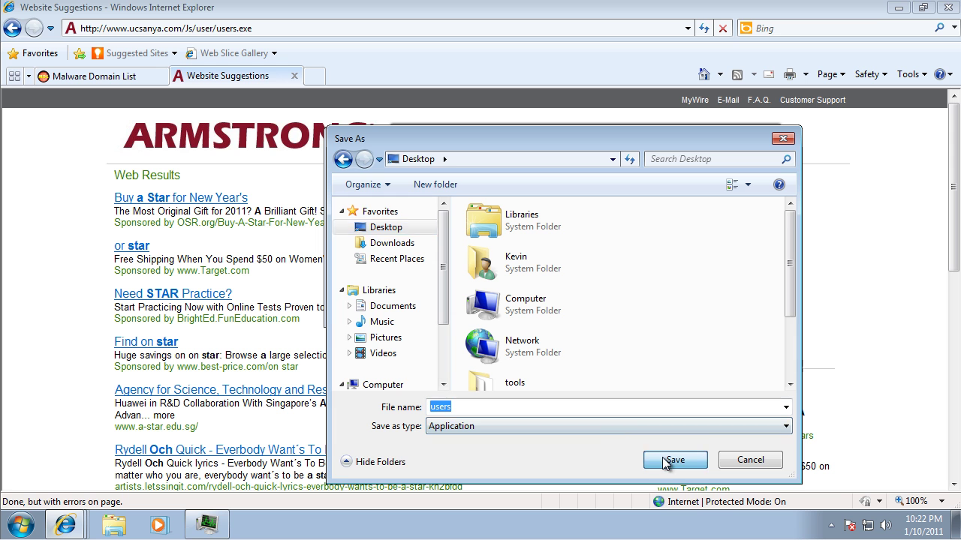
click(665, 463)
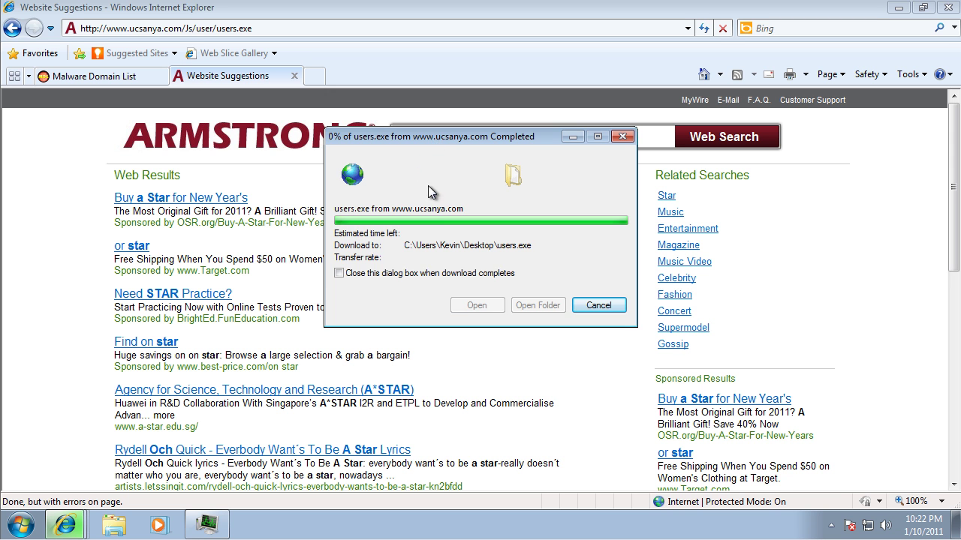
click(460, 322)
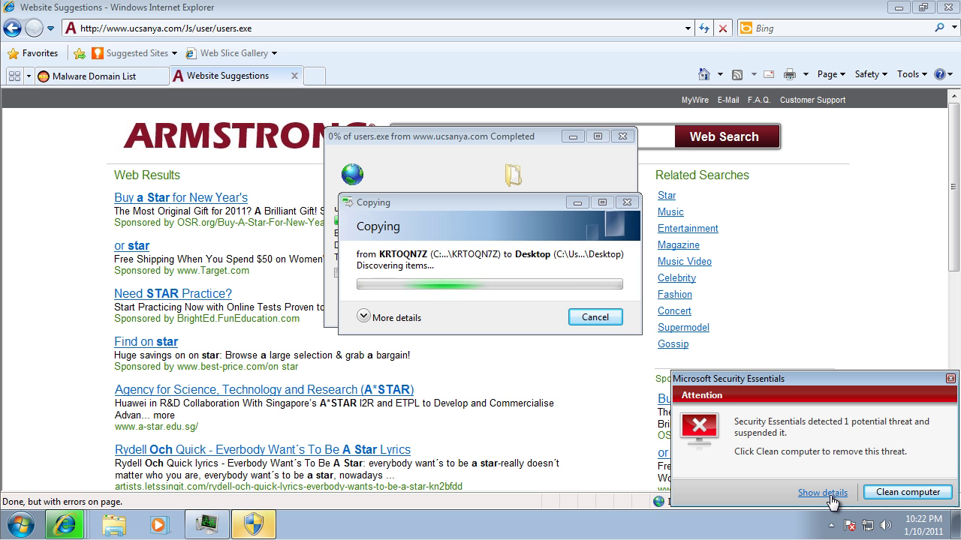
- Clean the detected threat with Security Essentials and cancel the users.exe copy
click(877, 492)
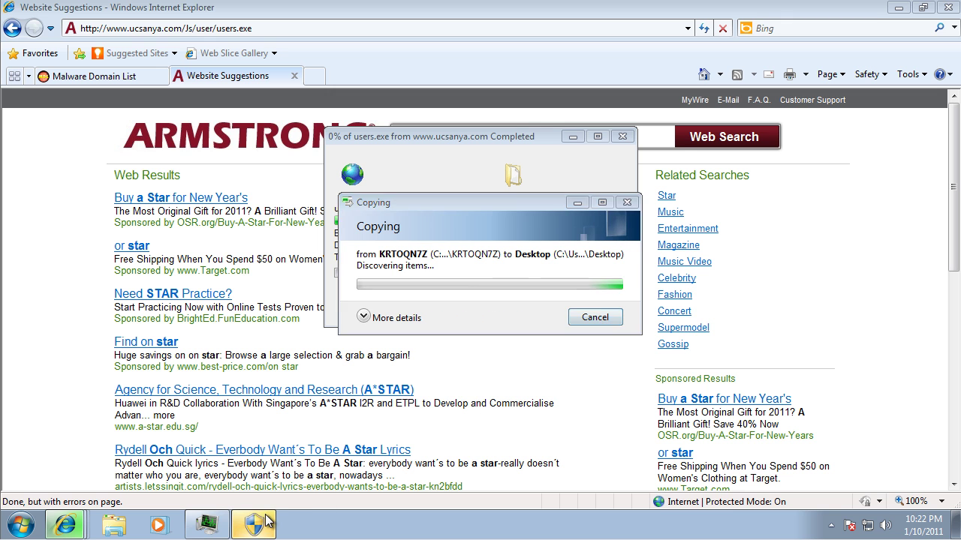
click(595, 317)
click(555, 286)
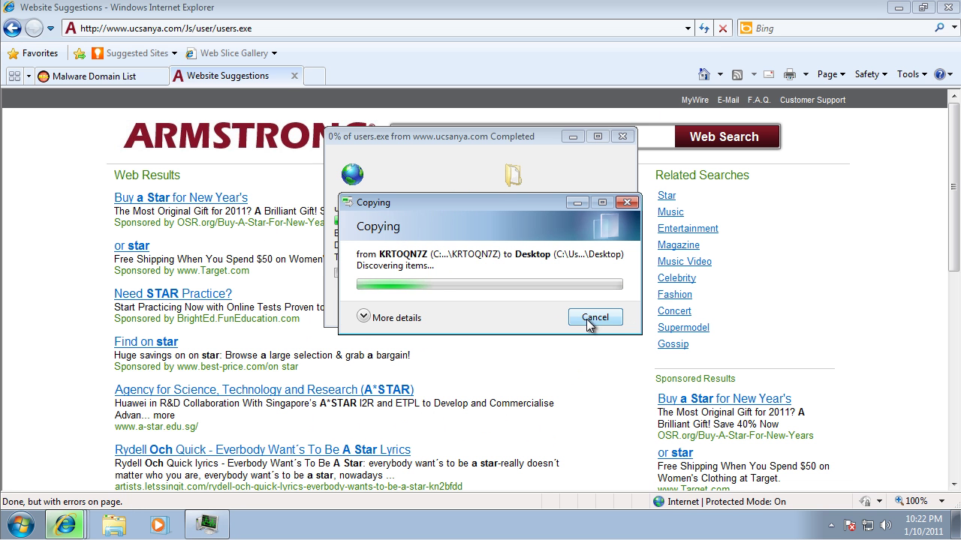
- Select the grg.php?i=2 address dated 2011/01/05_23:17 in the Malware Domain List and minimize the chat window
click(120, 76)
scroll(319, 386, down, 4)
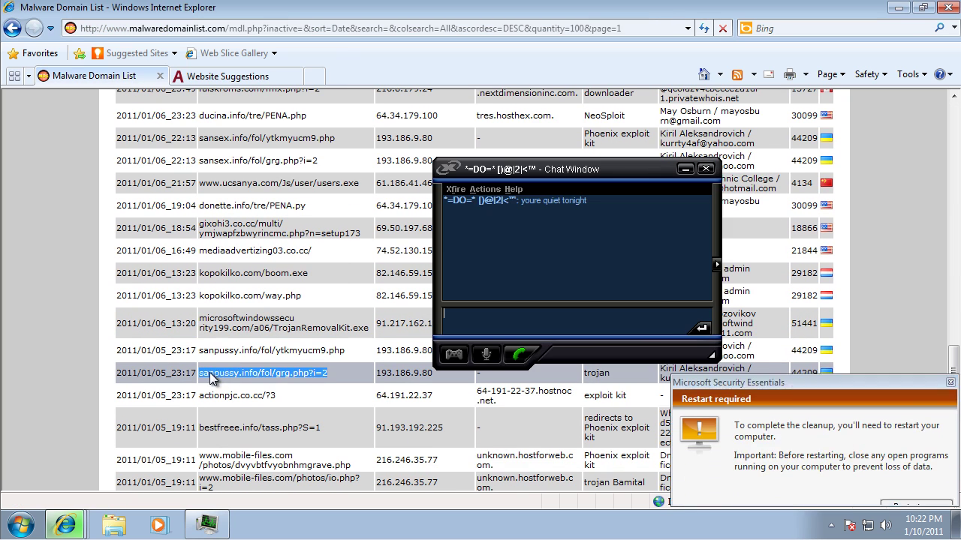
click(683, 172)
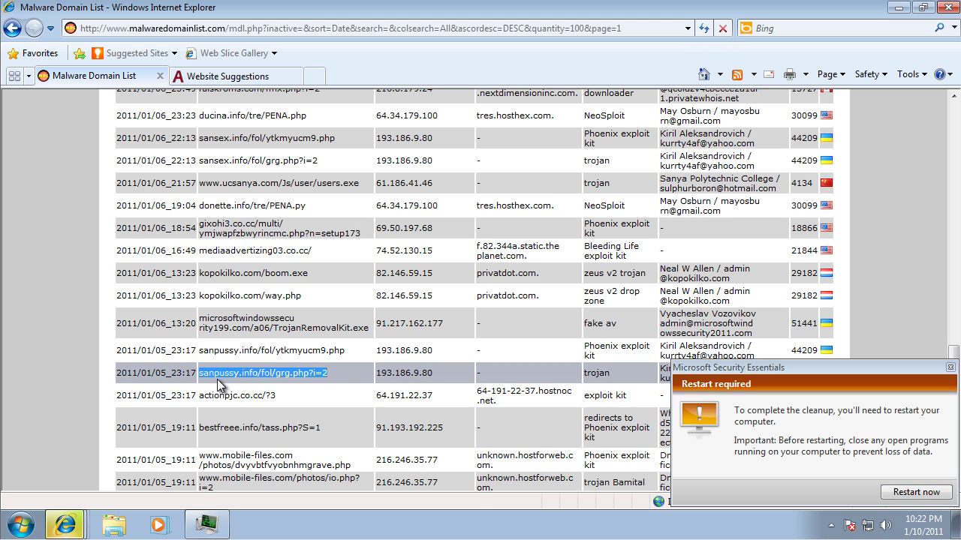
- Load the listed beldiplomcom.75.com1.ru loading.php?spl=mdac address in the second tab and dismiss the Security Essentials restart notice
scroll(317, 387, down, 6)
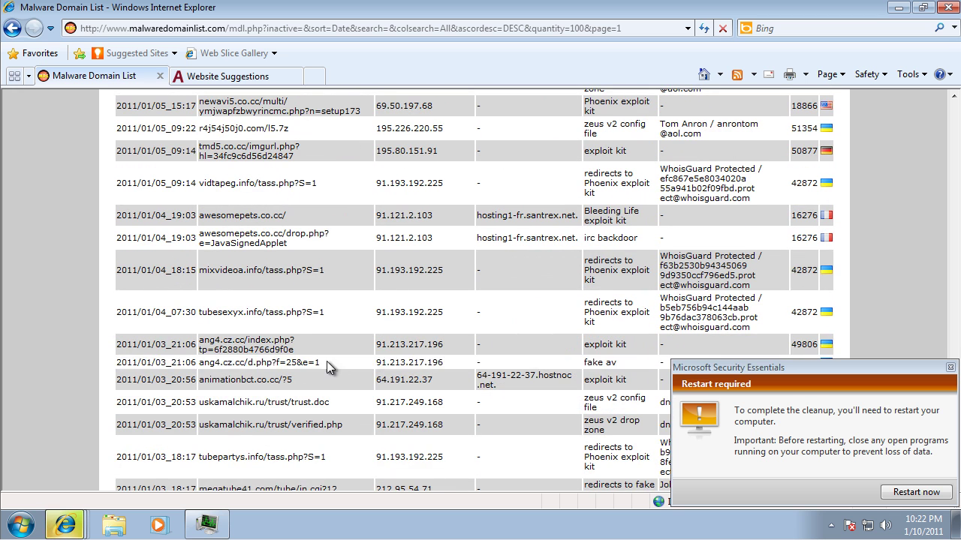
scroll(340, 362, down, 2)
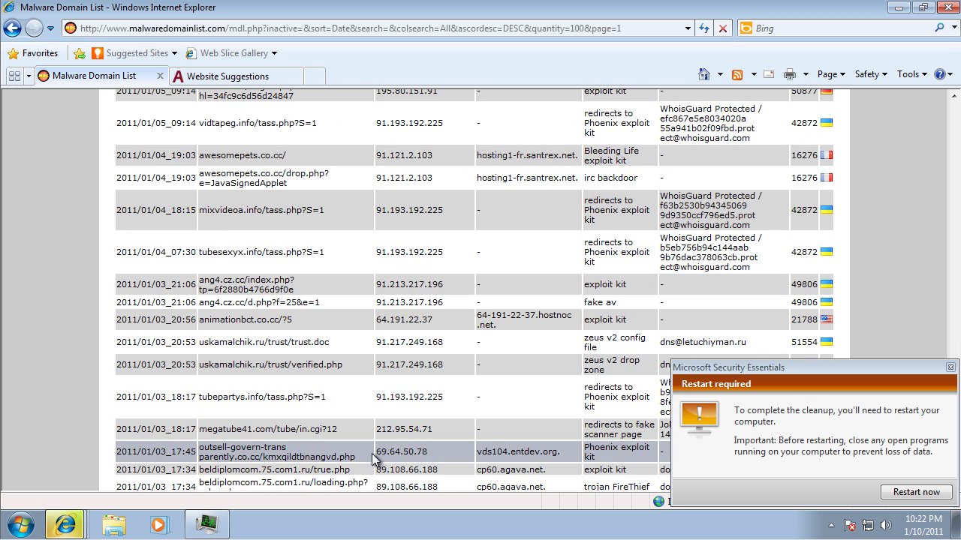
scroll(353, 448, down, 2)
drag(291, 435, 267, 27)
click(282, 48)
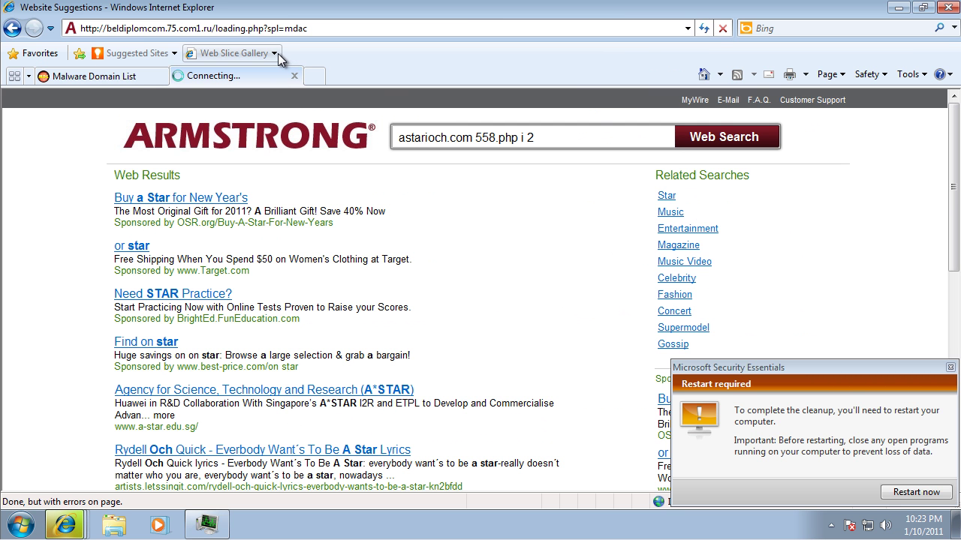
click(950, 368)
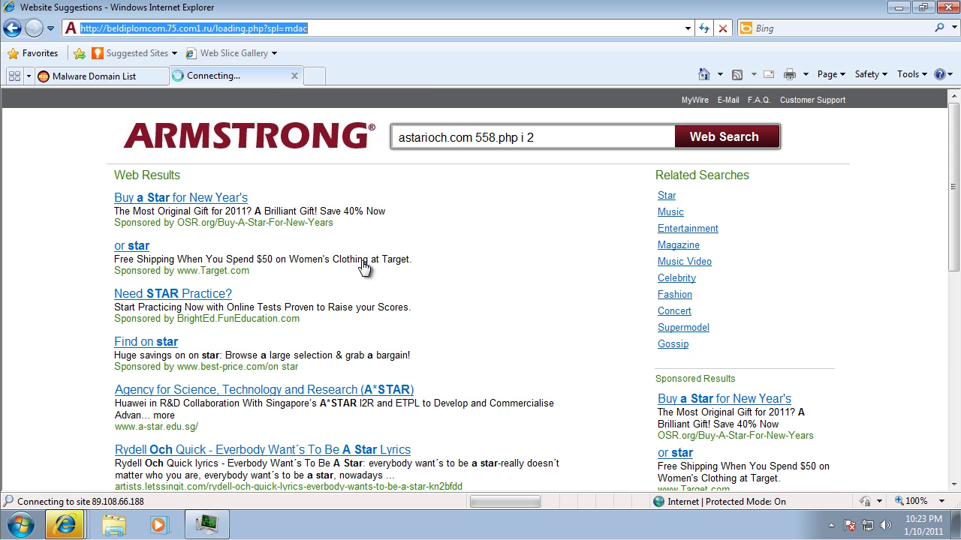
- Return to the Malware Domain List and open its results page 2
click(119, 79)
scroll(451, 430, down, 1)
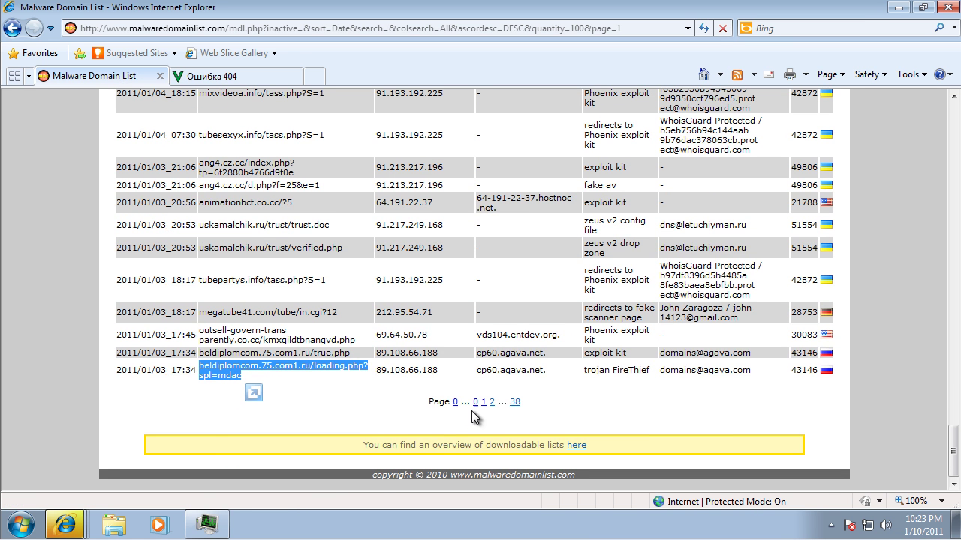
click(492, 401)
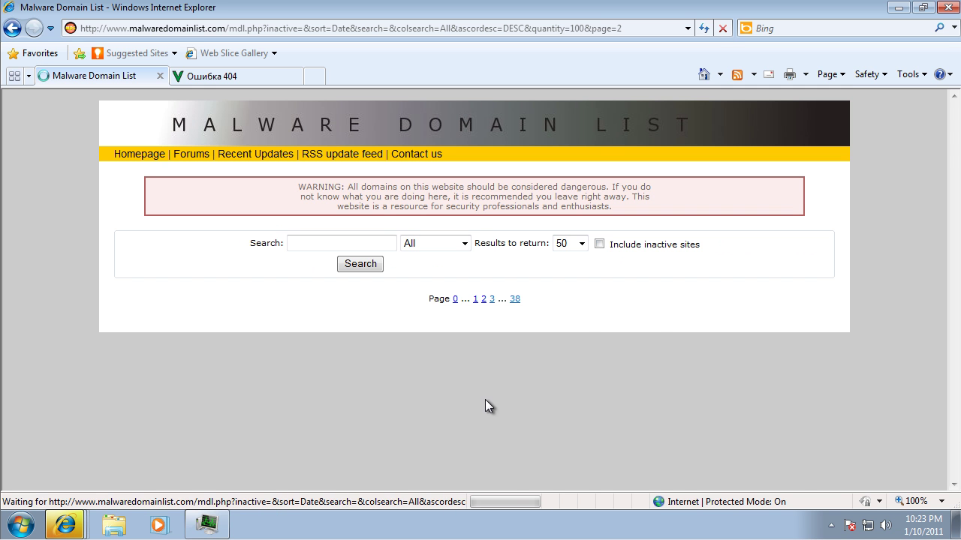
- Try to download drop.php?e=JavaSignedApplet from the listed keshmoney.biz address in the second tab and dismiss the download dialog
scroll(505, 408, down, 3)
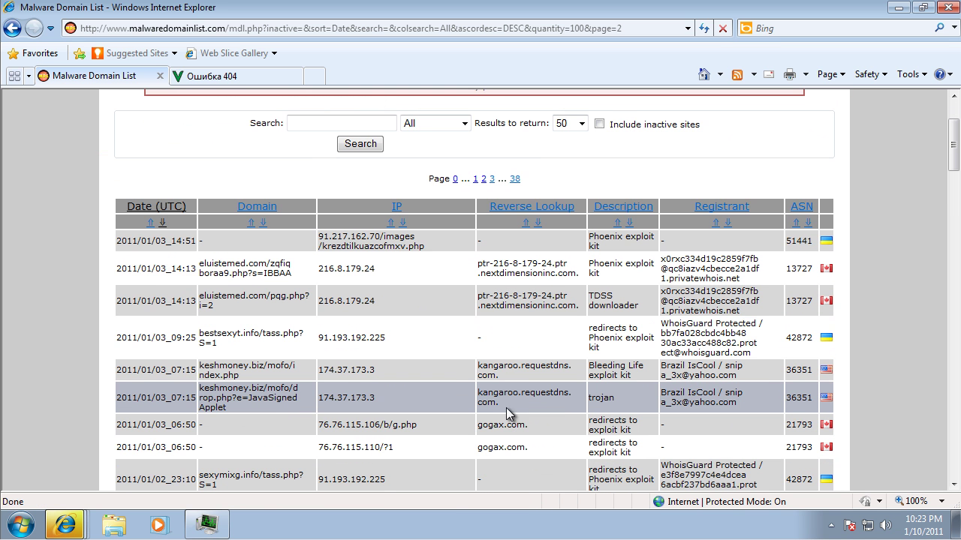
drag(267, 413, 256, 29)
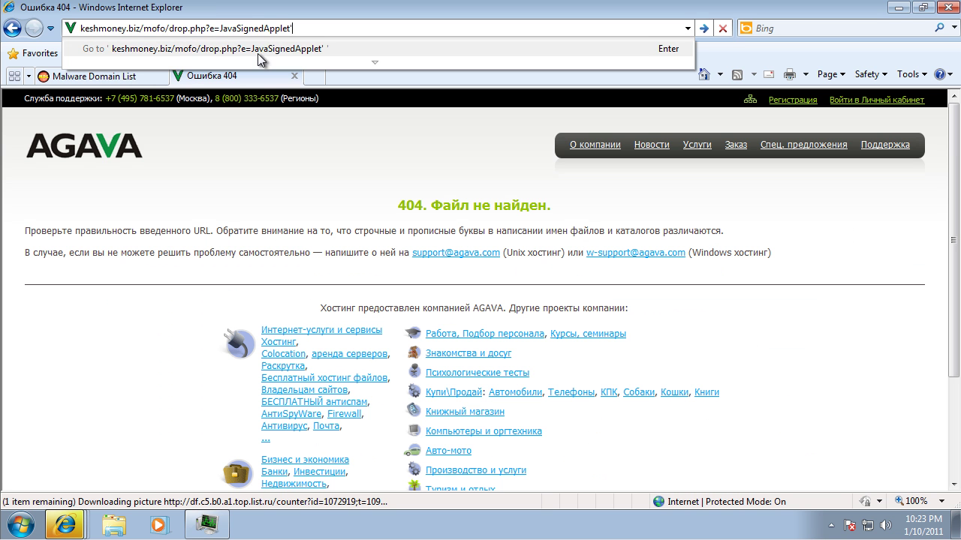
click(258, 52)
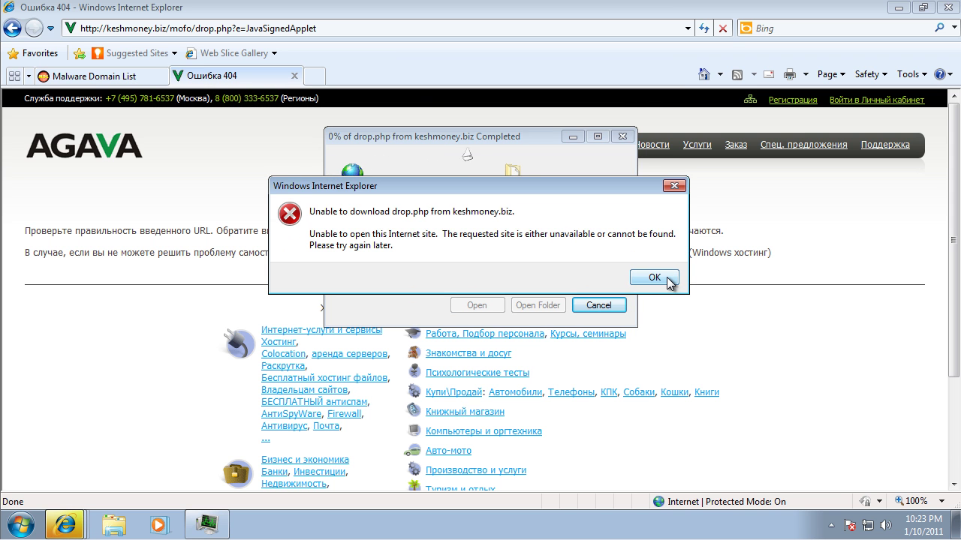
click(671, 280)
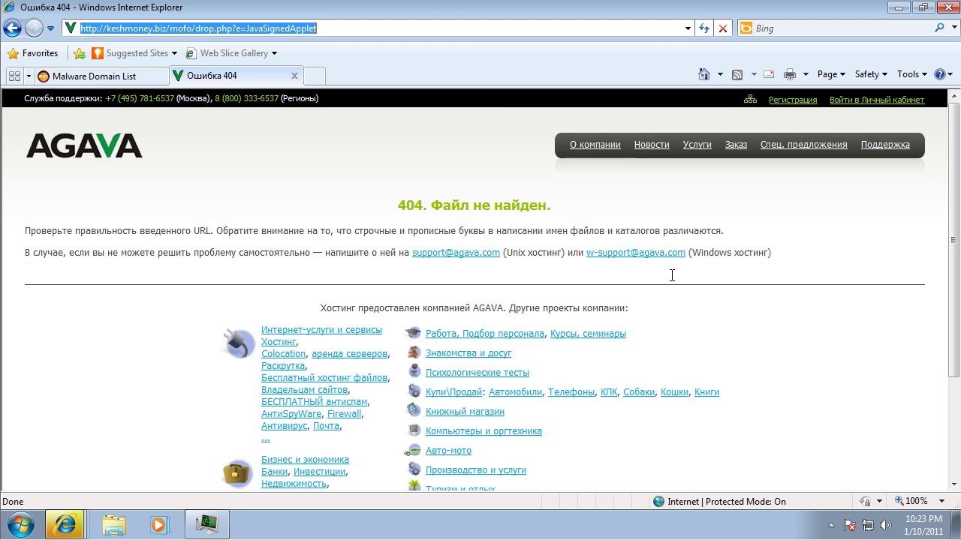
click(122, 75)
scroll(353, 266, down, 5)
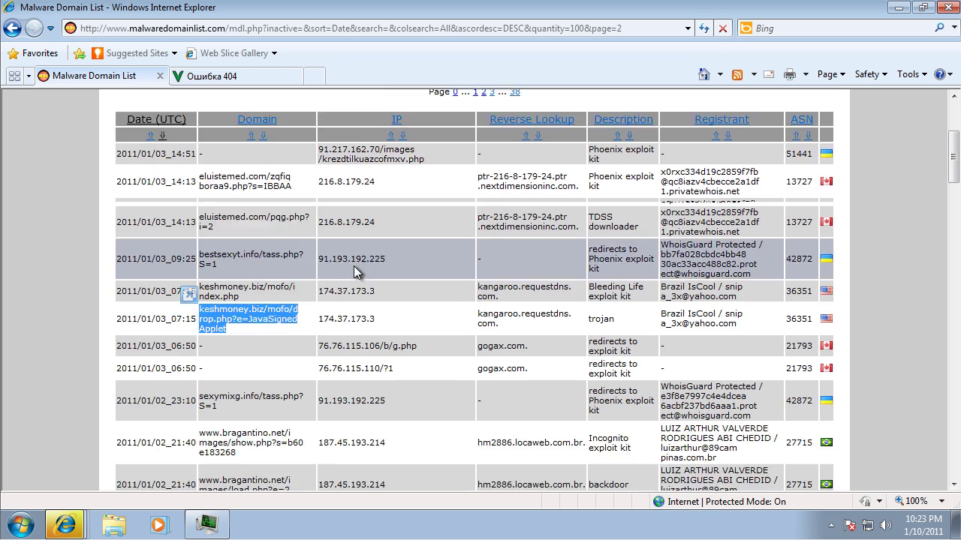
scroll(357, 266, down, 4)
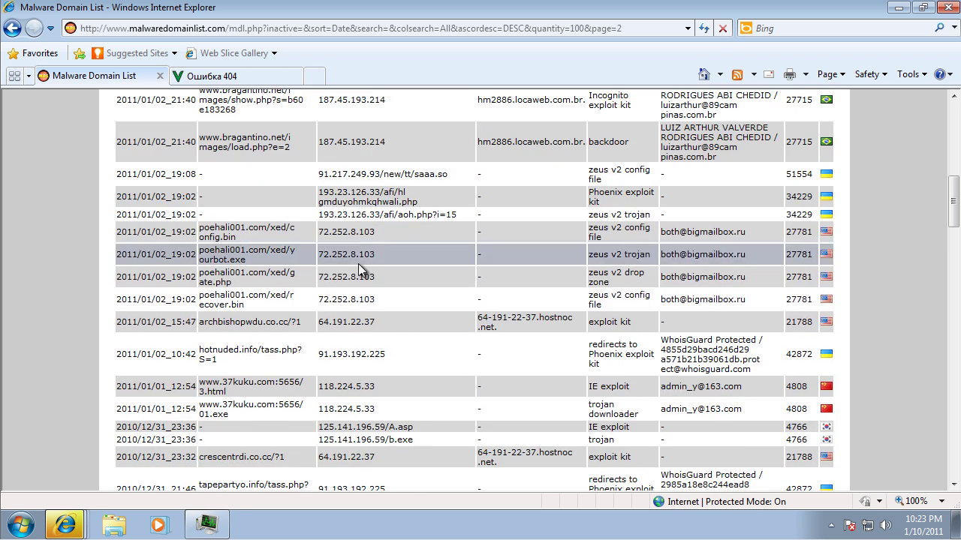
scroll(341, 315, down, 3)
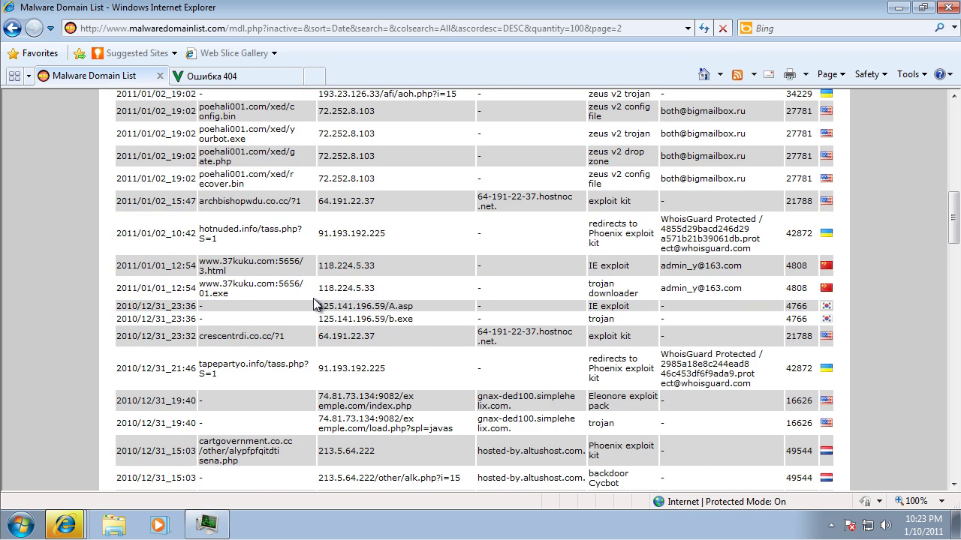
drag(229, 293, 227, 279)
key(ctrl+c)
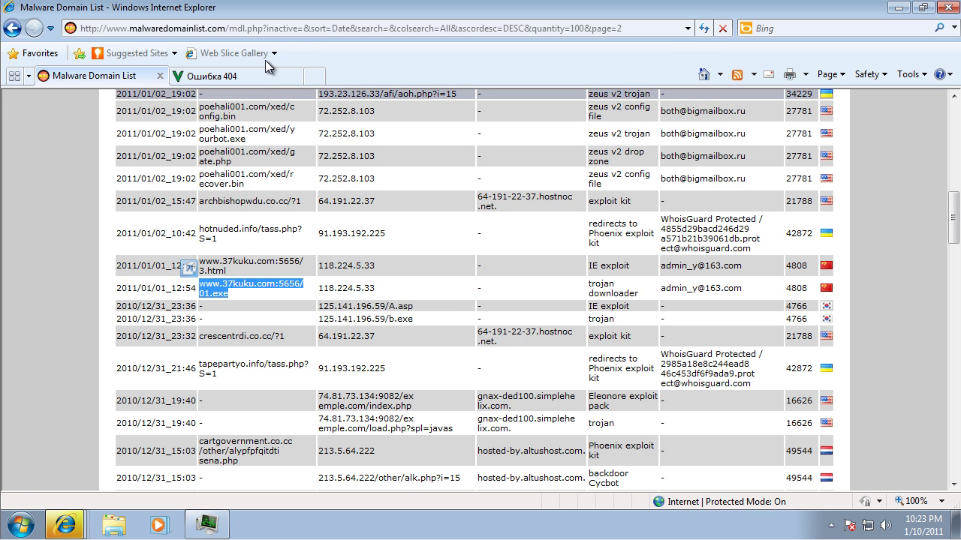
key(ctrl+Tab)
click(286, 33)
key(ctrl+v)
key(Return)
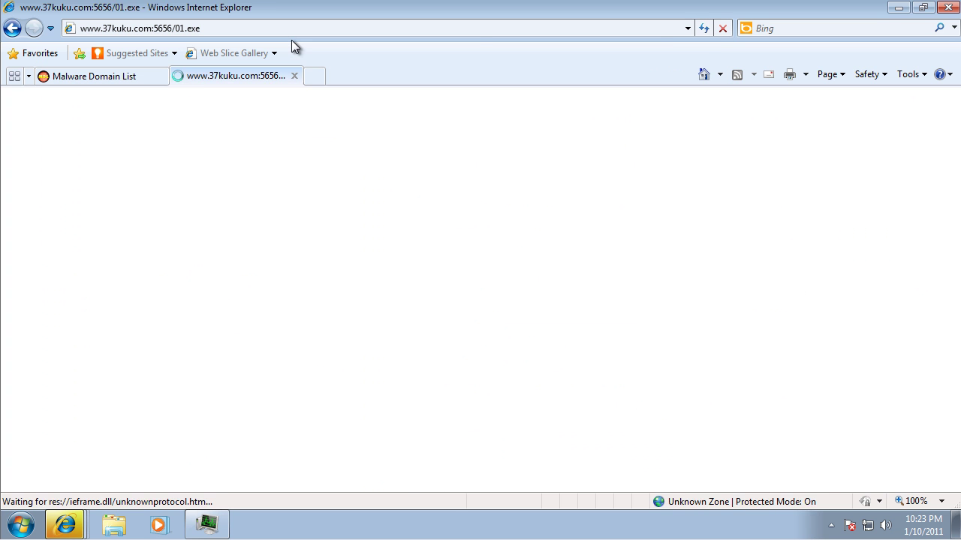
- Copy the movie154/movie.exe address dated 2010/12/31_07:25 from the list into the second tab's address field
click(145, 78)
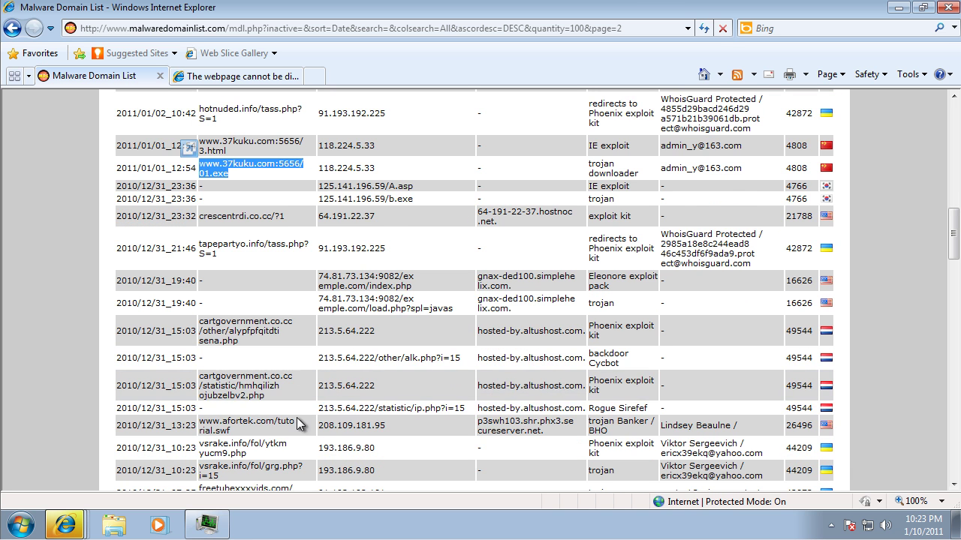
scroll(294, 409, down, 1)
triple_click(223, 409)
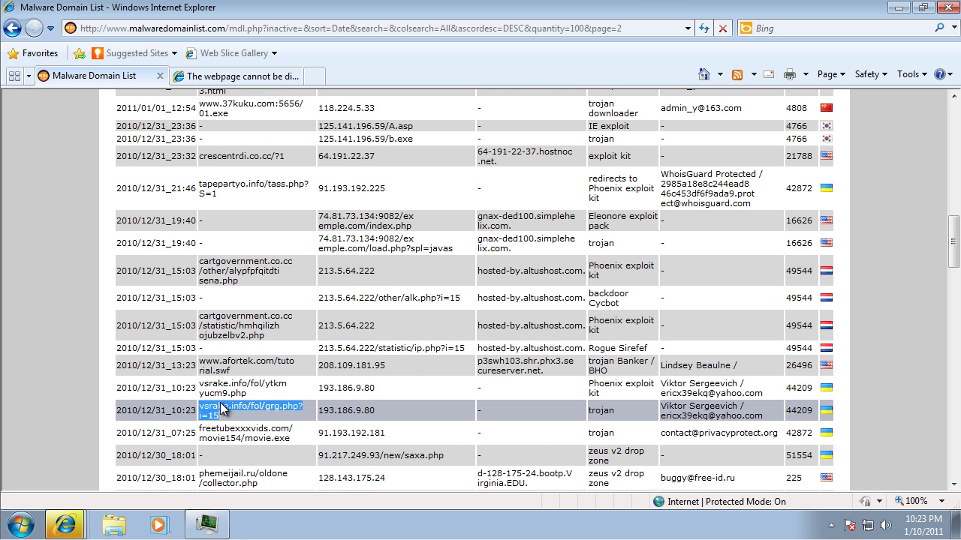
triple_click(267, 428)
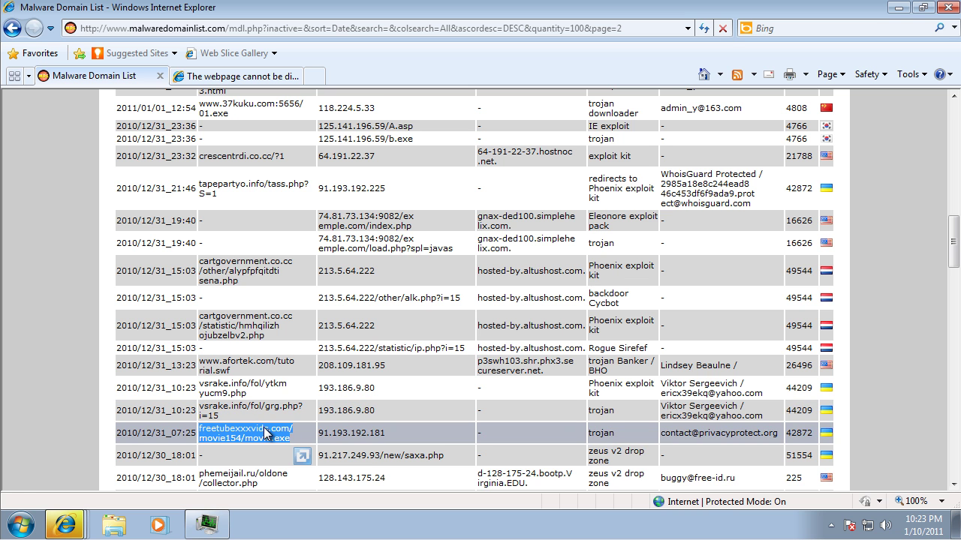
key(ctrl+c)
click(262, 75)
click(307, 30)
key(ctrl+v)
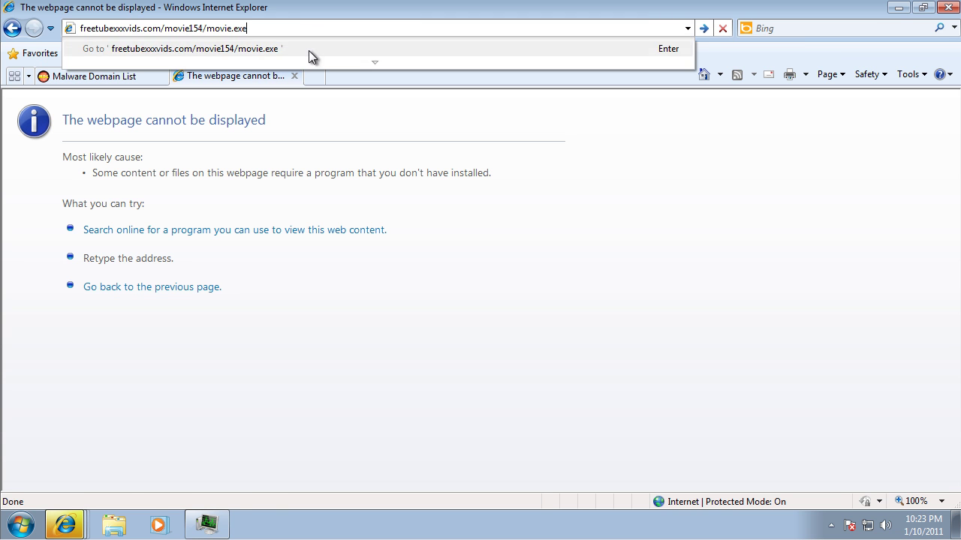
- Load the movie.exe address, save the file to the Desktop and close the completed download dialog
key(Return)
click(498, 272)
click(379, 229)
click(671, 458)
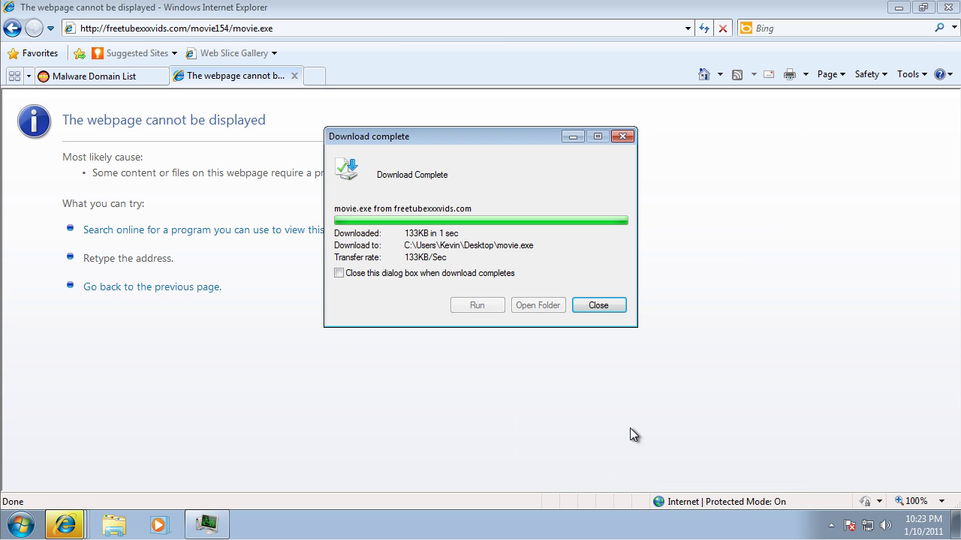
click(611, 305)
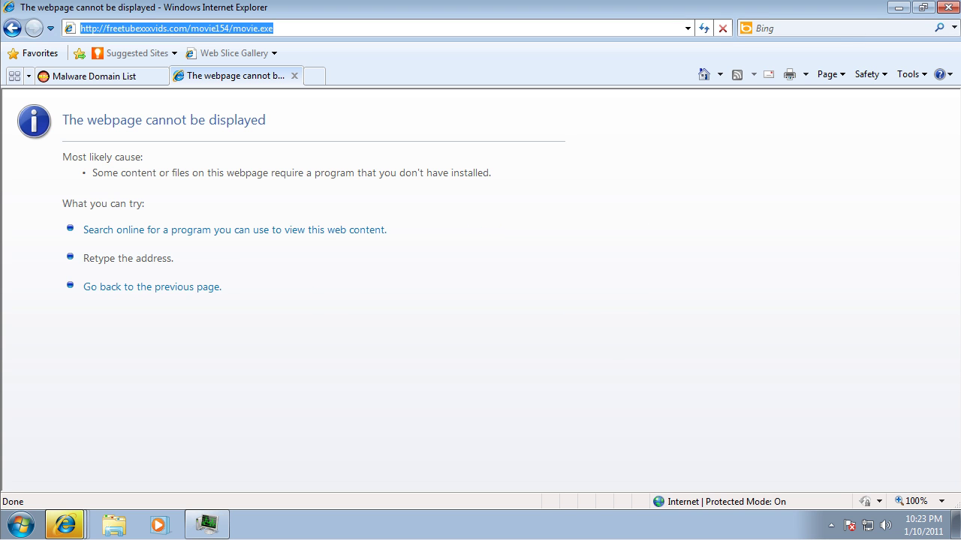
- Close the browser with all its tabs and the remaining users.exe download dialog
click(946, 9)
click(469, 264)
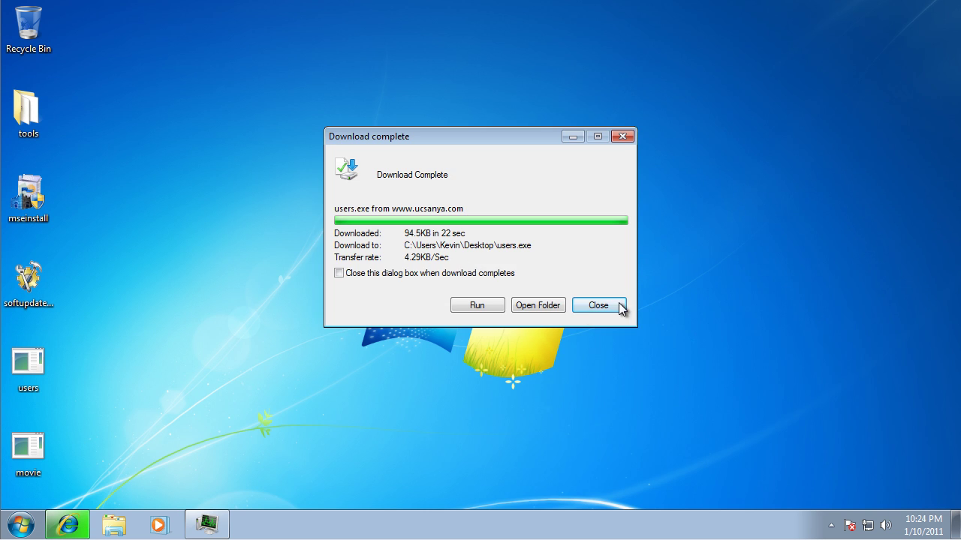
click(619, 306)
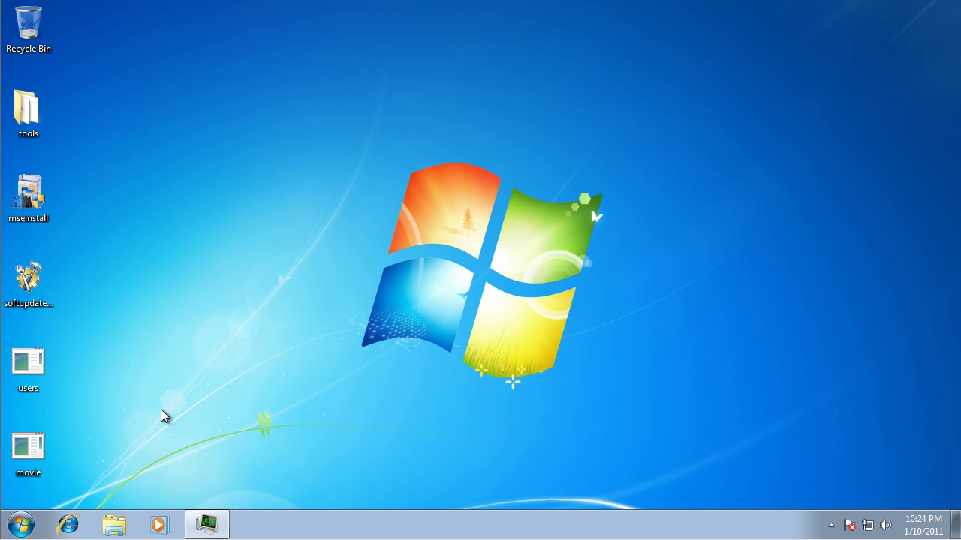
drag(108, 486, 335, 415)
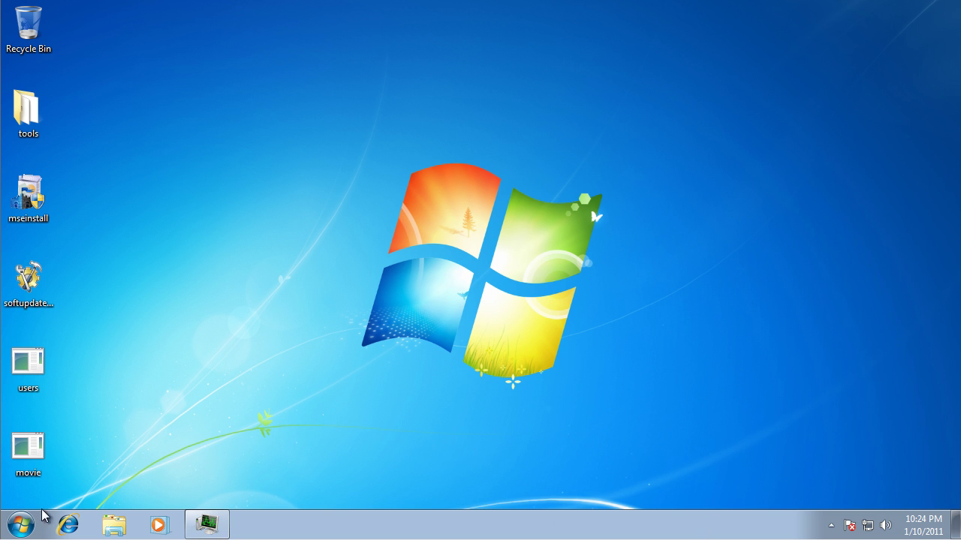
- Restart Windows to complete the malware cleanup
click(22, 524)
mouse_move(278, 488)
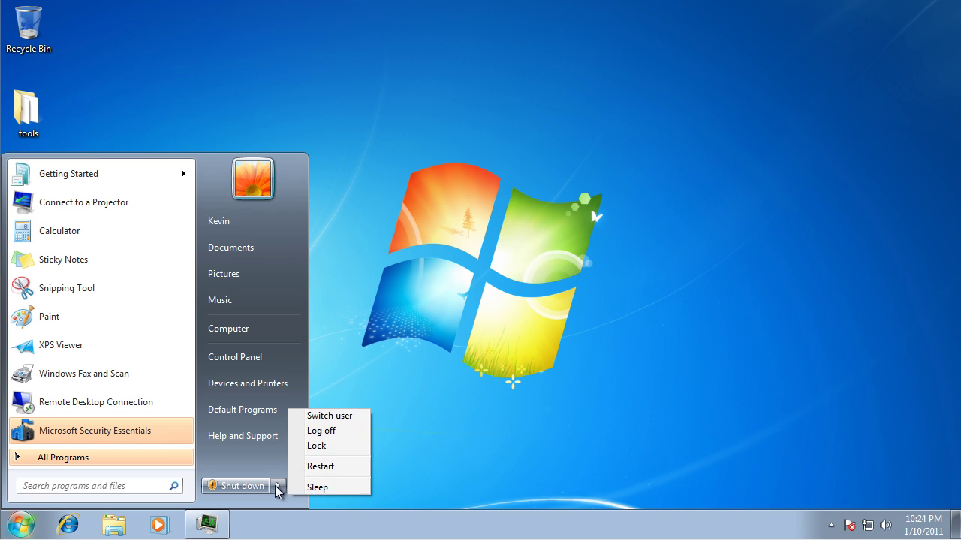
click(298, 468)
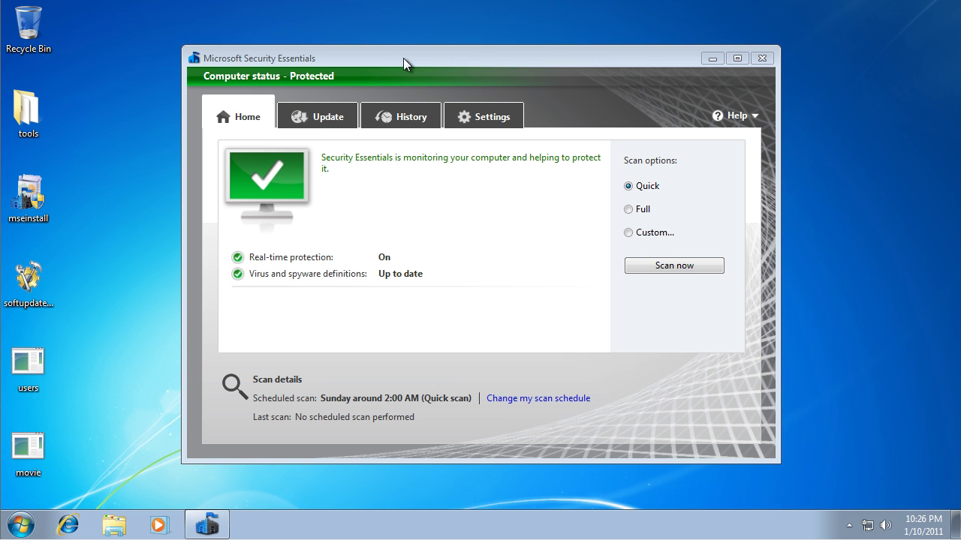
- Scan the softupdate7_247, users and movie files on the desktop with Microsoft Security Essentials, closing its window before and after
drag(476, 53, 519, 53)
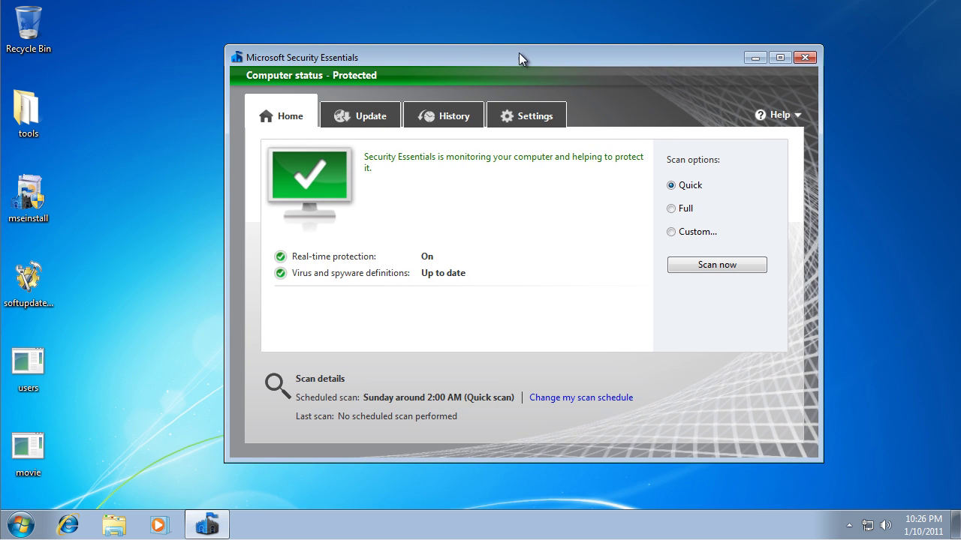
click(805, 58)
drag(105, 466, 27, 280)
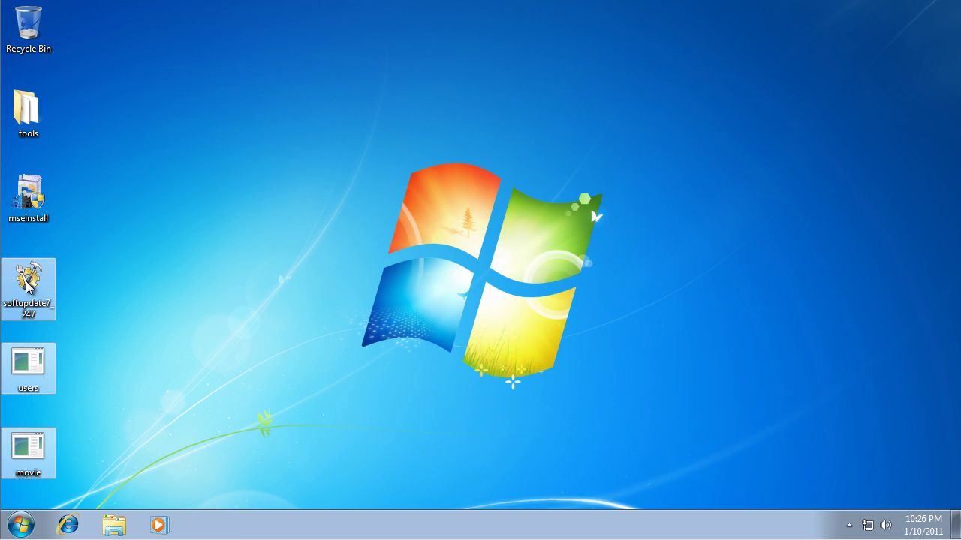
right_click(18, 279)
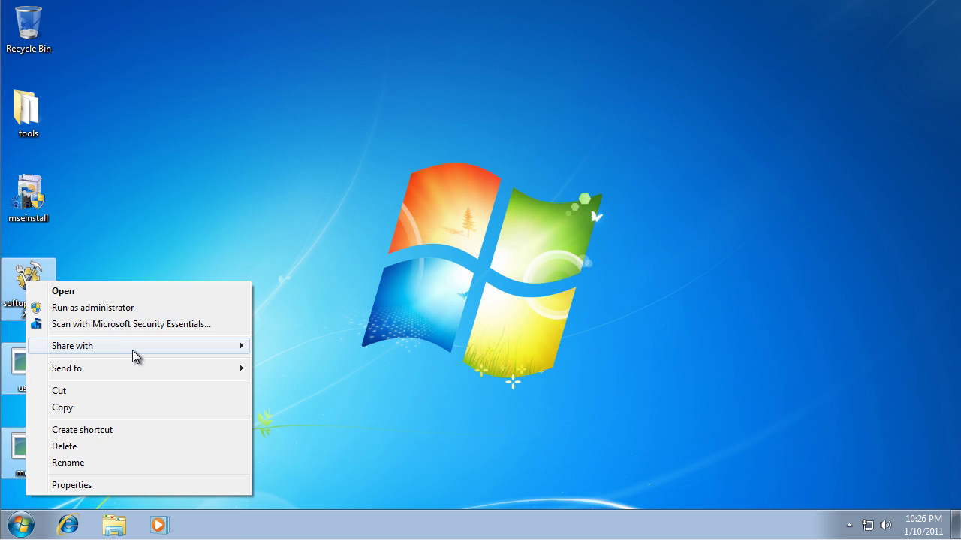
click(151, 323)
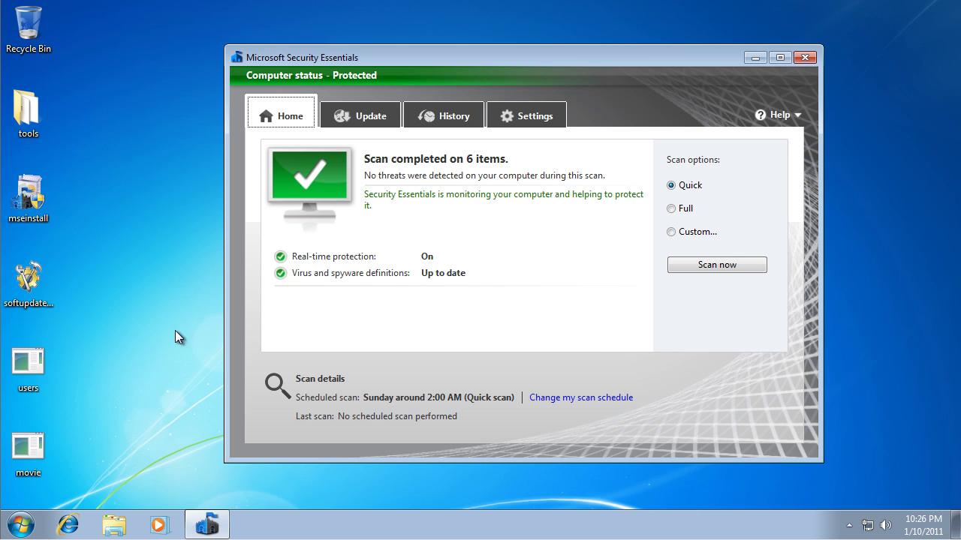
click(810, 57)
- Run softupdate7_247.exe, users.exe and movie.exe from the desktop, allowing the unverified files, and close the crashed program
double_click(44, 298)
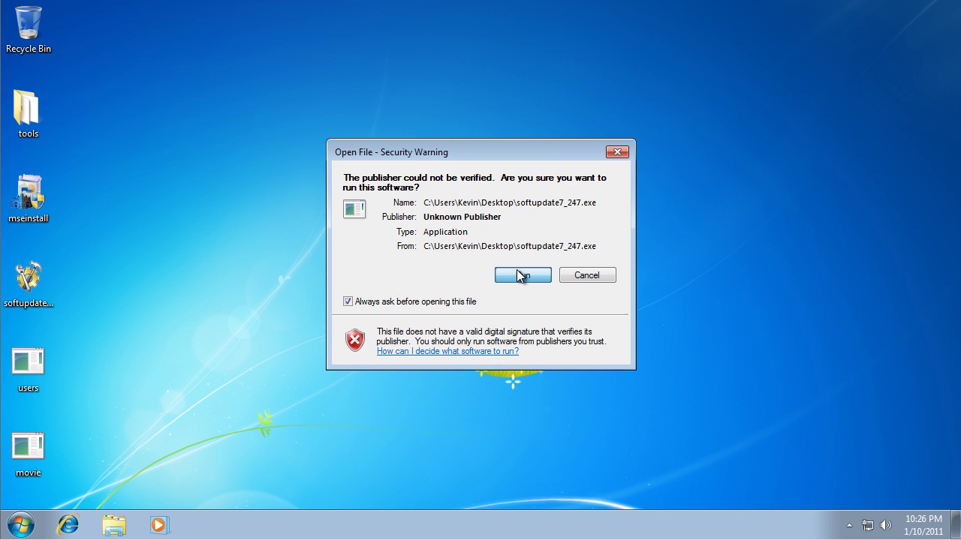
click(520, 276)
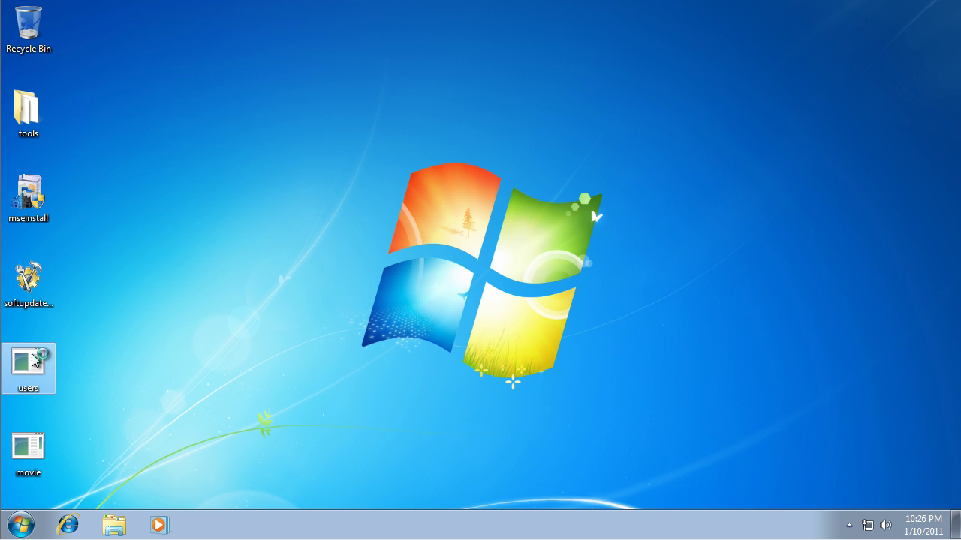
double_click(34, 359)
click(519, 277)
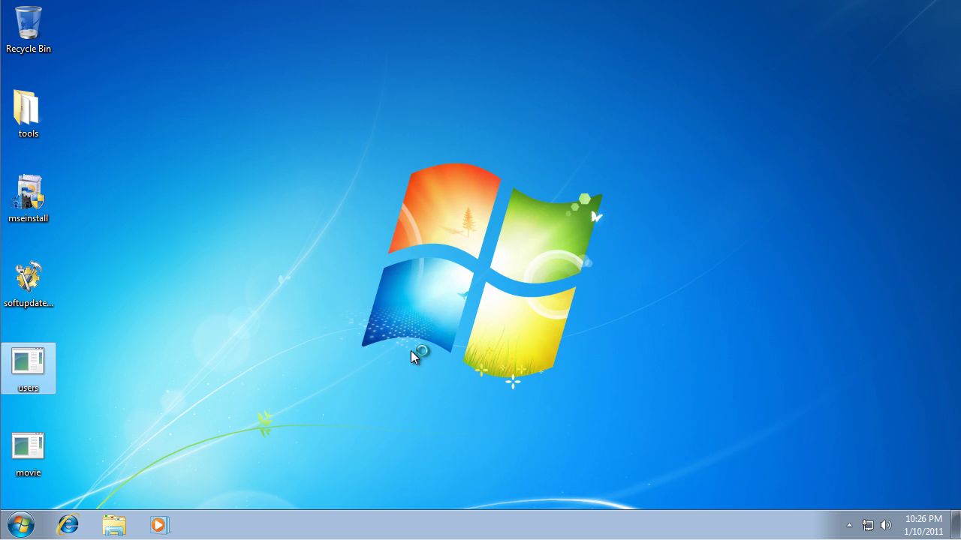
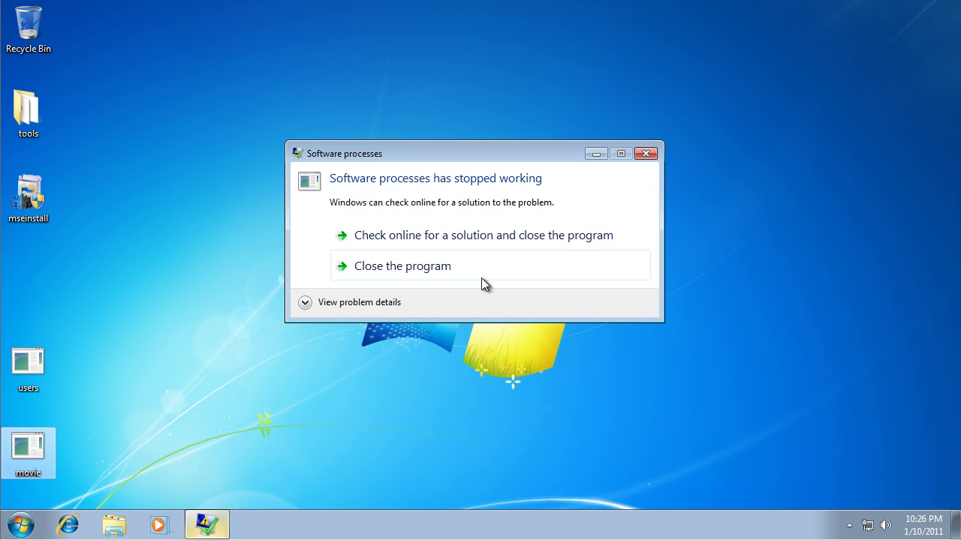
click(470, 273)
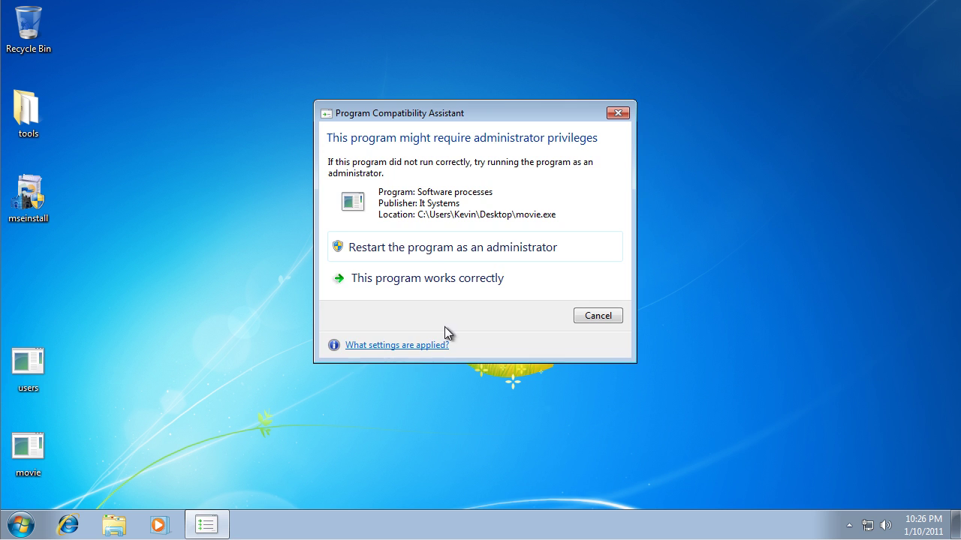
- Mark movie.exe as working correctly and examine the processes from all users in Task Manager, sorted by image name, closing it at the end
click(455, 284)
right_click(316, 530)
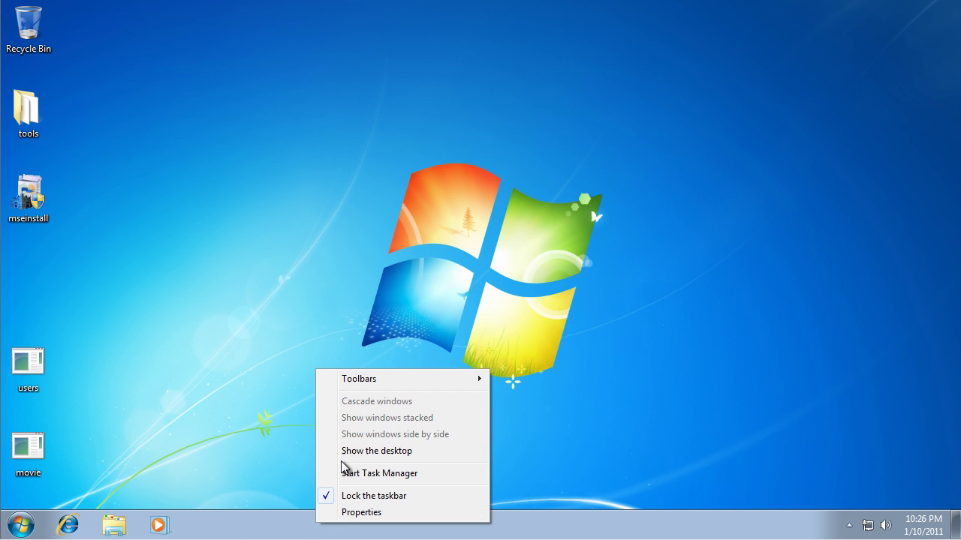
click(348, 473)
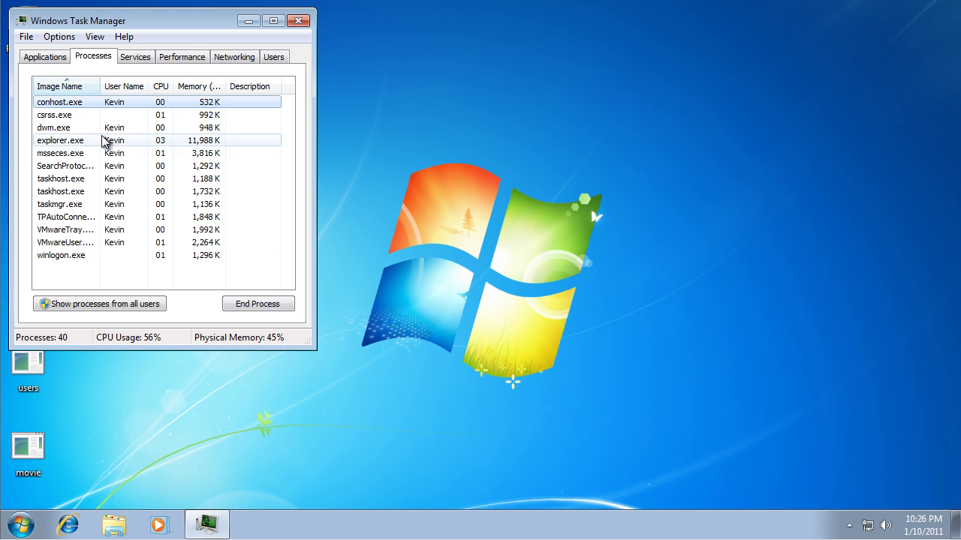
click(104, 303)
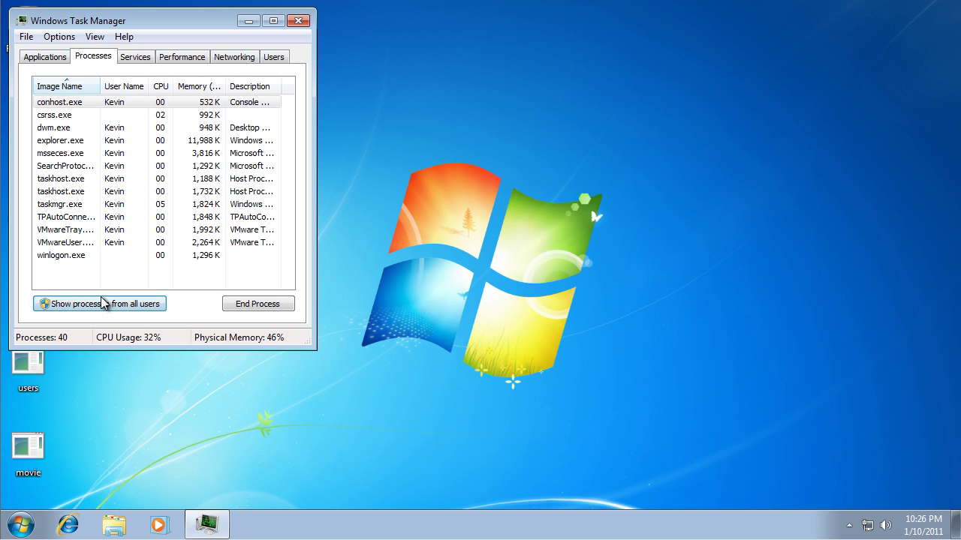
click(89, 89)
drag(282, 124, 299, 217)
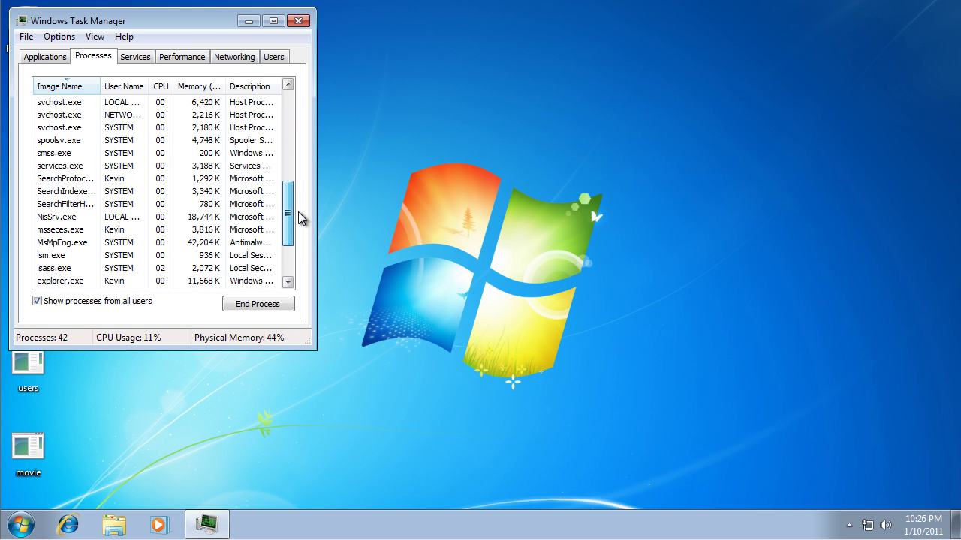
scroll(299, 217, down, 1)
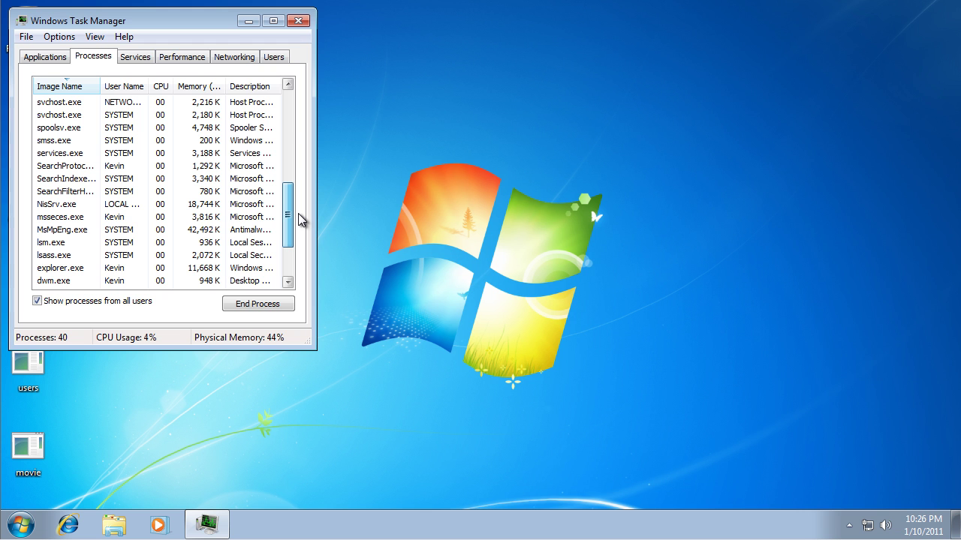
scroll(298, 217, down, 2)
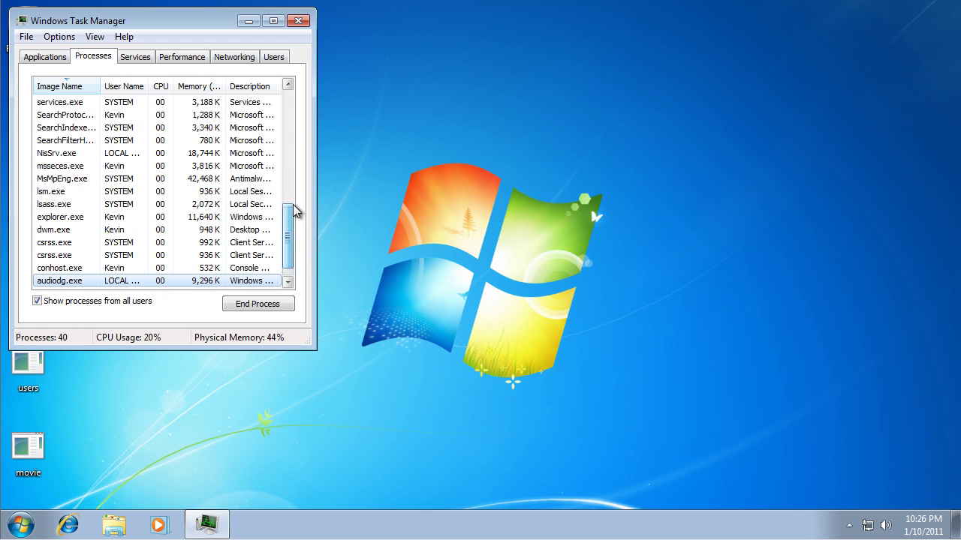
click(301, 20)
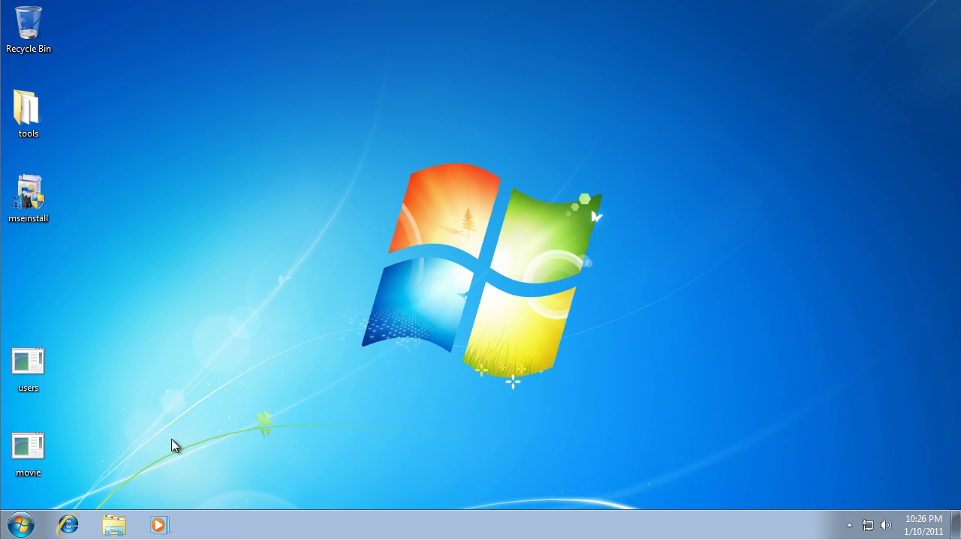
- Open Microsoft Security Essentials, check its virus and spyware definitions information, and return to the scan options
click(848, 525)
right_click(868, 465)
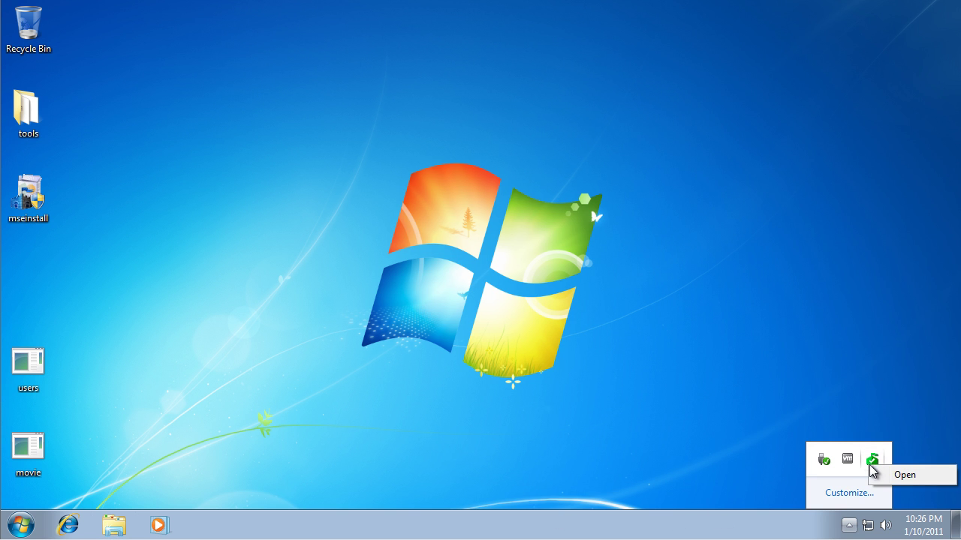
click(903, 474)
click(352, 116)
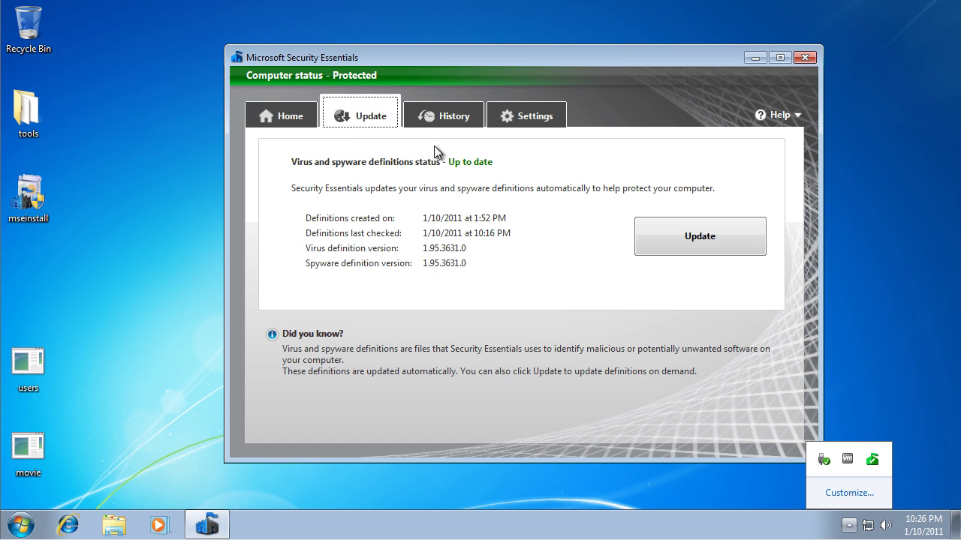
click(303, 121)
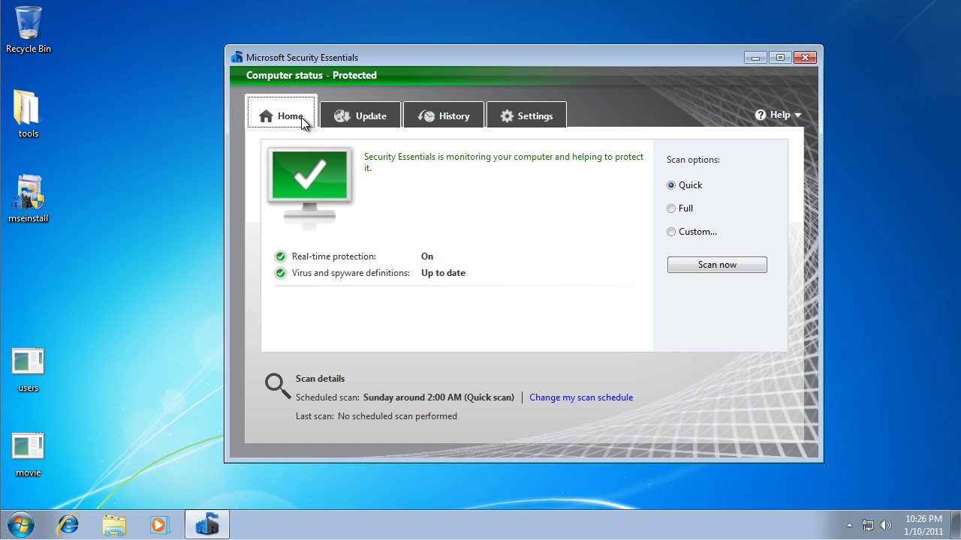
click(700, 276)
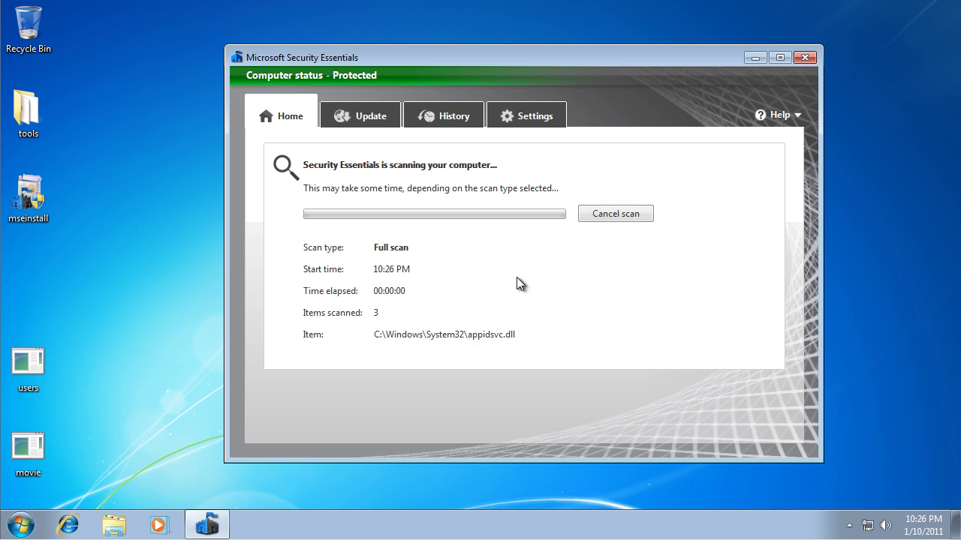
drag(408, 61, 568, 60)
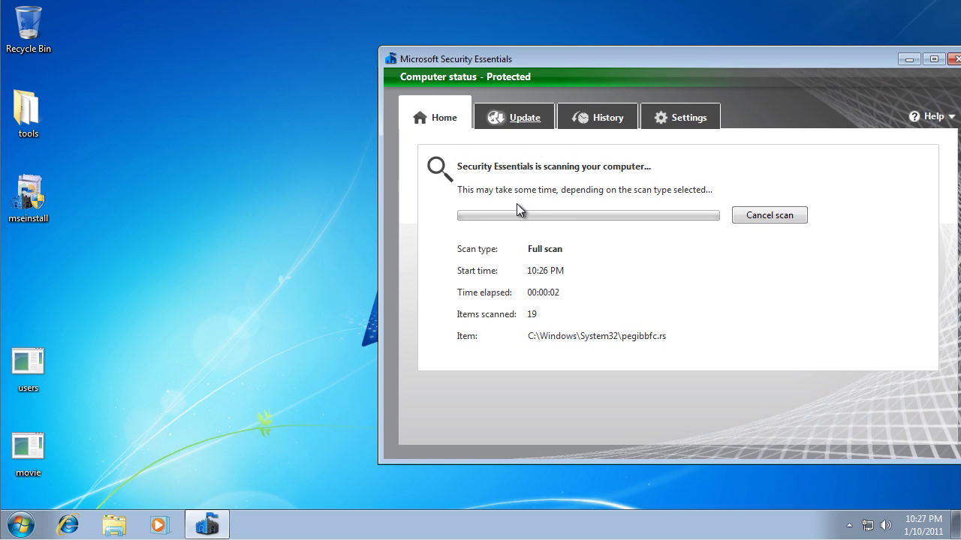
drag(83, 509, 4, 346)
click(739, 217)
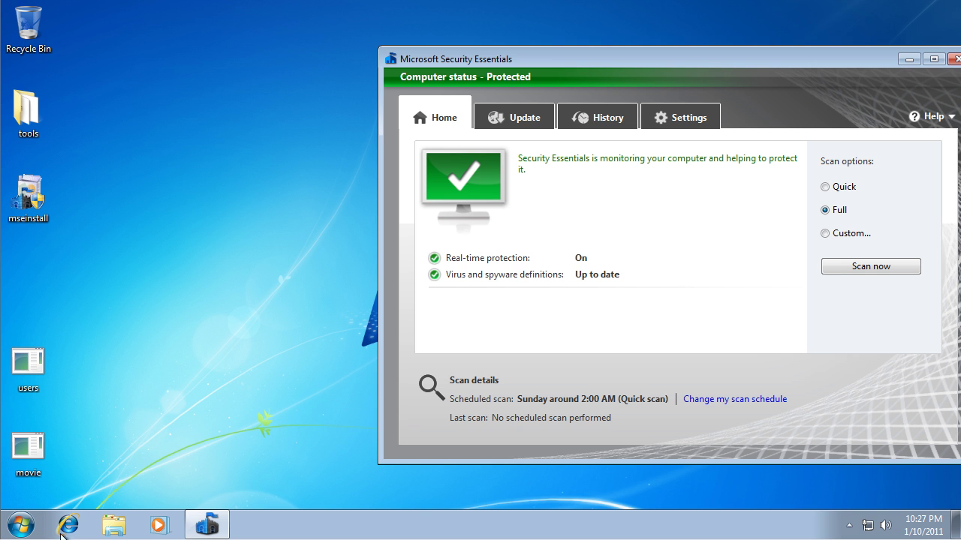
- Run CCleaner from the ccsetup236 folder in tools to clean the default selection of files, closing CCleaner and the folder when done
double_click(26, 109)
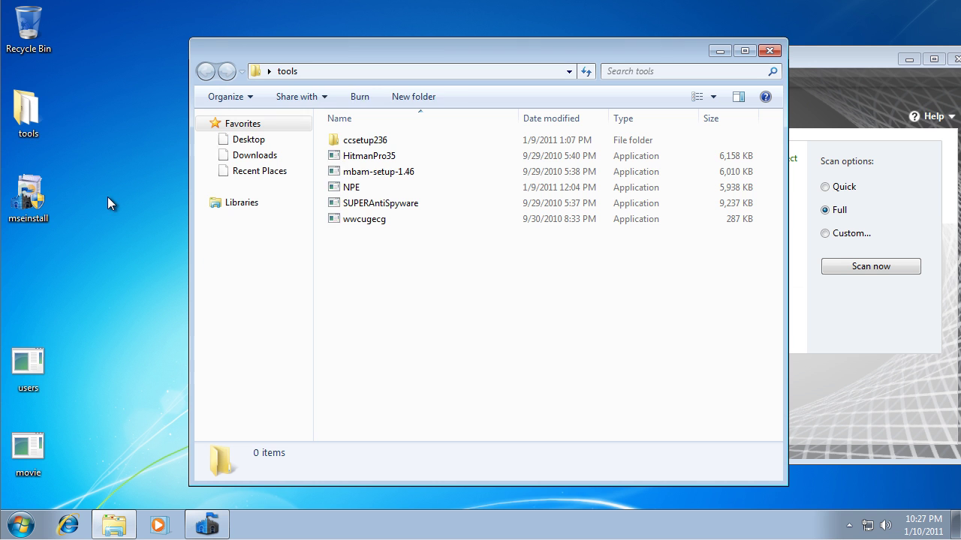
double_click(420, 139)
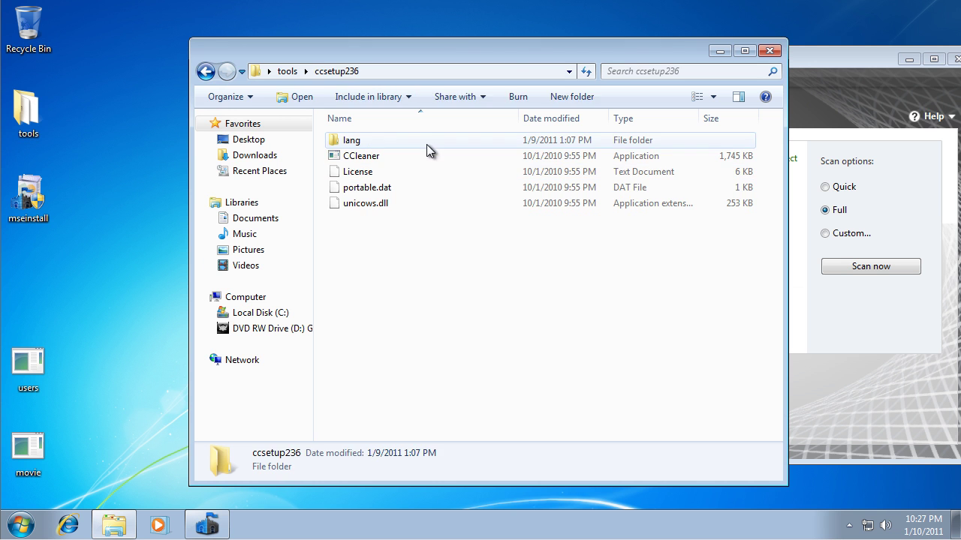
double_click(445, 159)
click(549, 276)
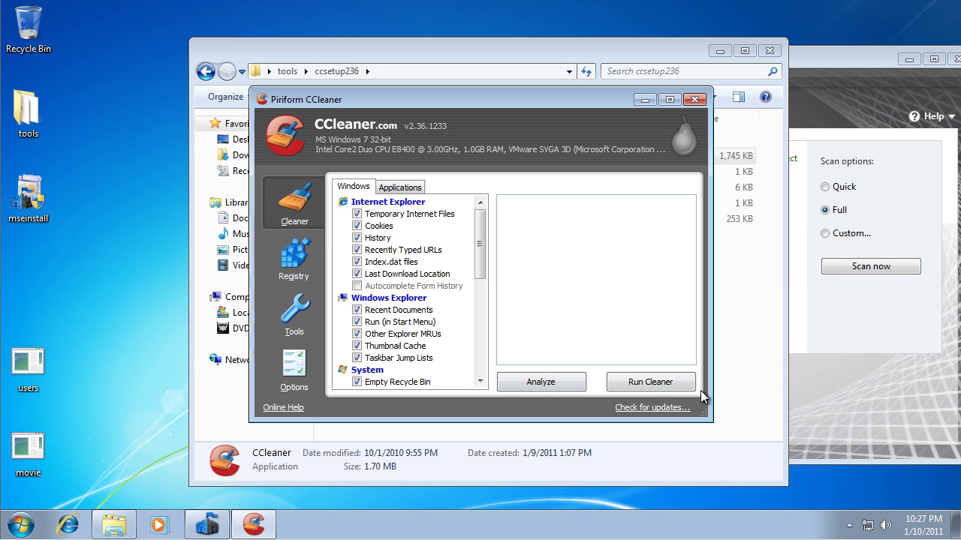
click(638, 381)
click(583, 228)
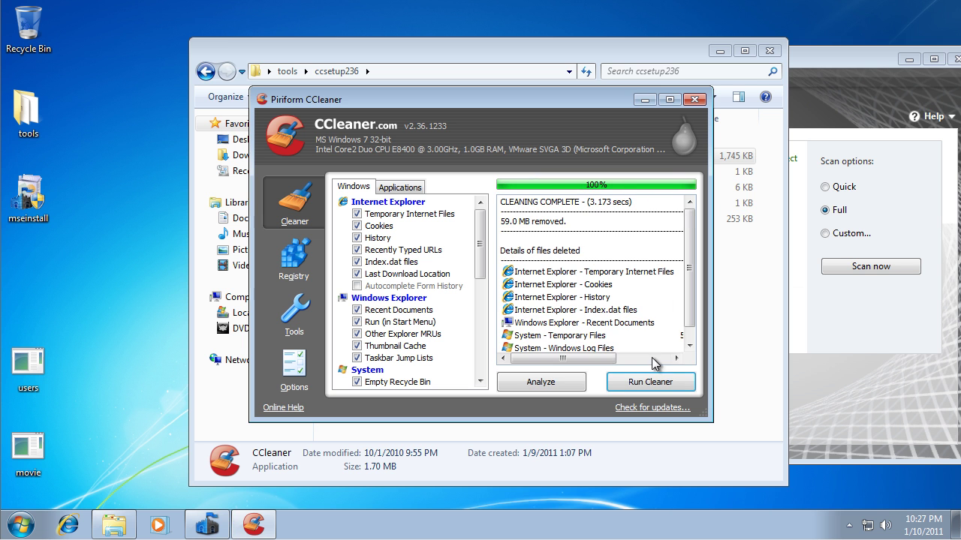
click(695, 99)
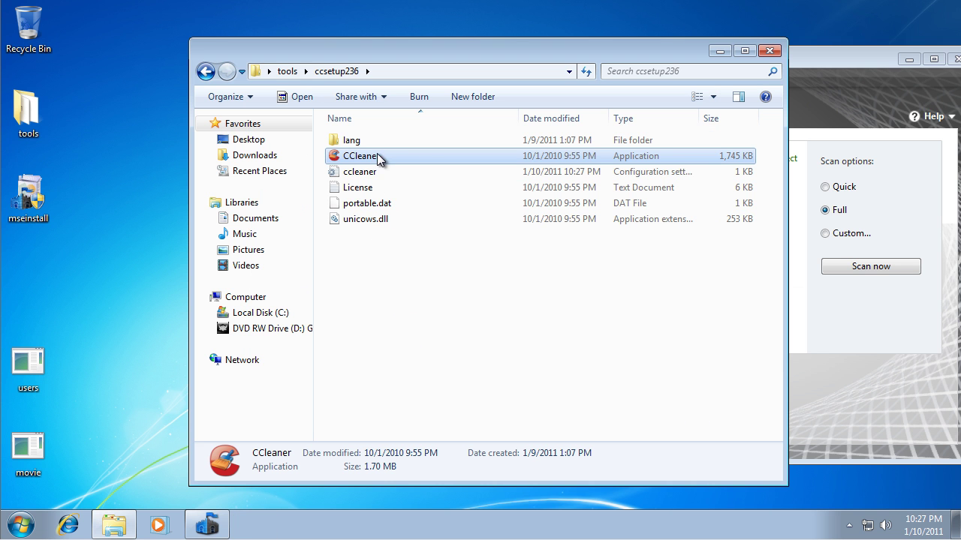
click(761, 53)
- Start a full computer scan in Microsoft Security Essentials and move its window nearer the middle of the desktop
click(863, 266)
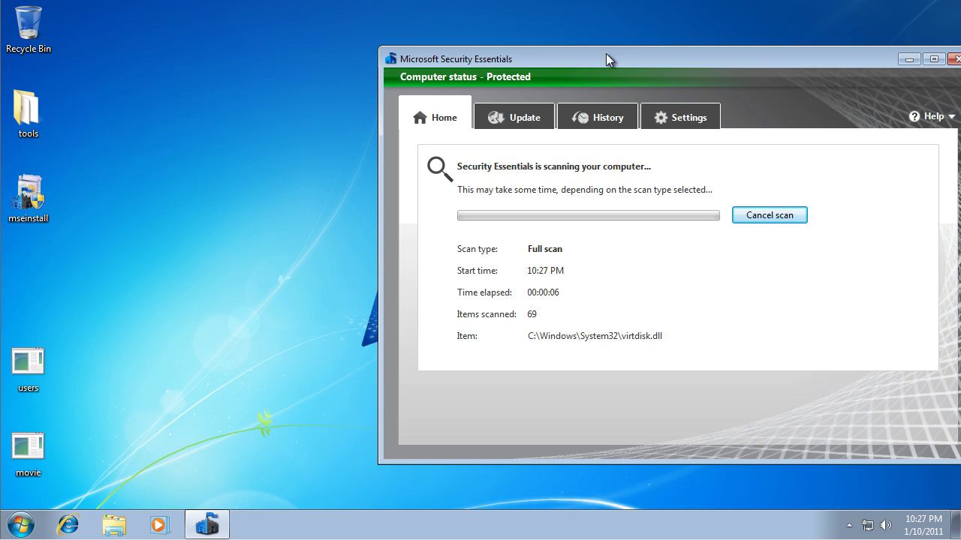
drag(613, 56, 459, 55)
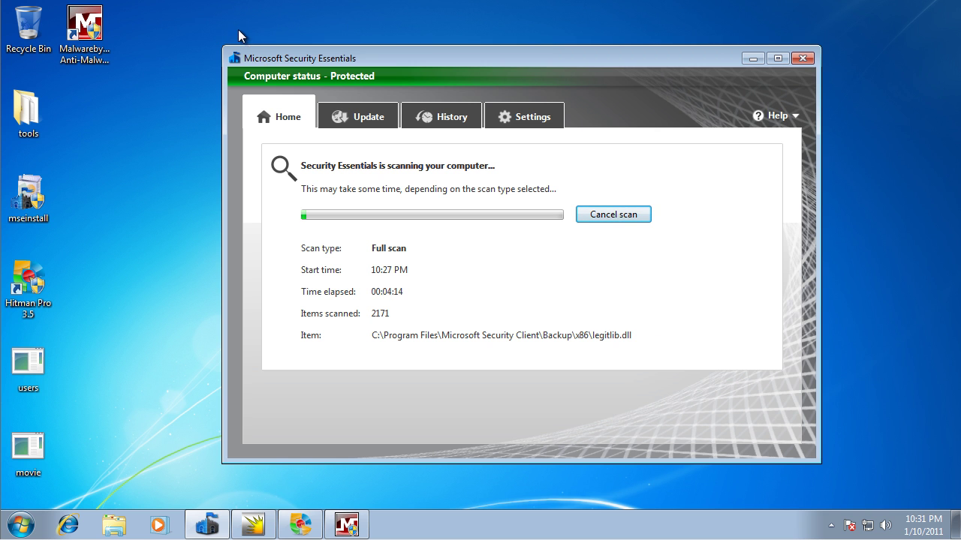
drag(274, 60, 311, 60)
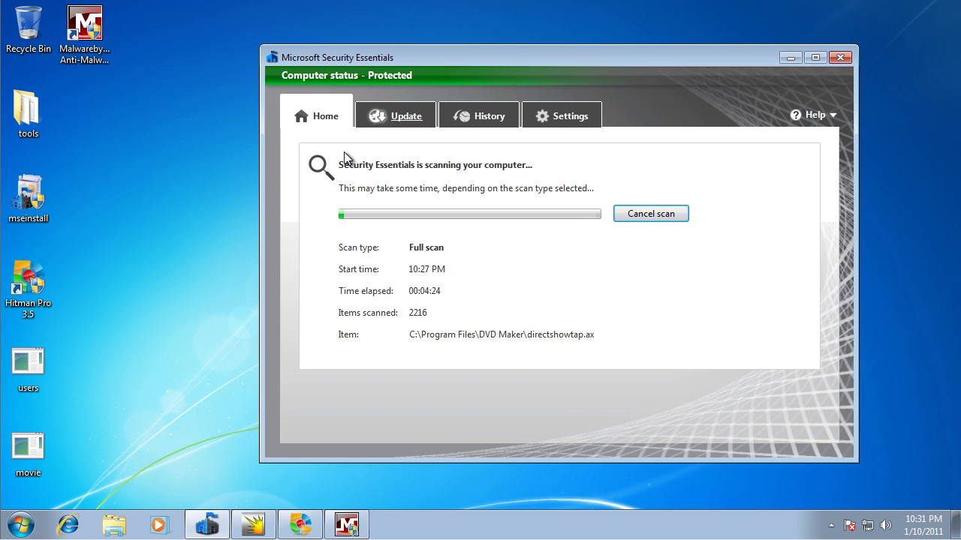
drag(382, 63, 332, 61)
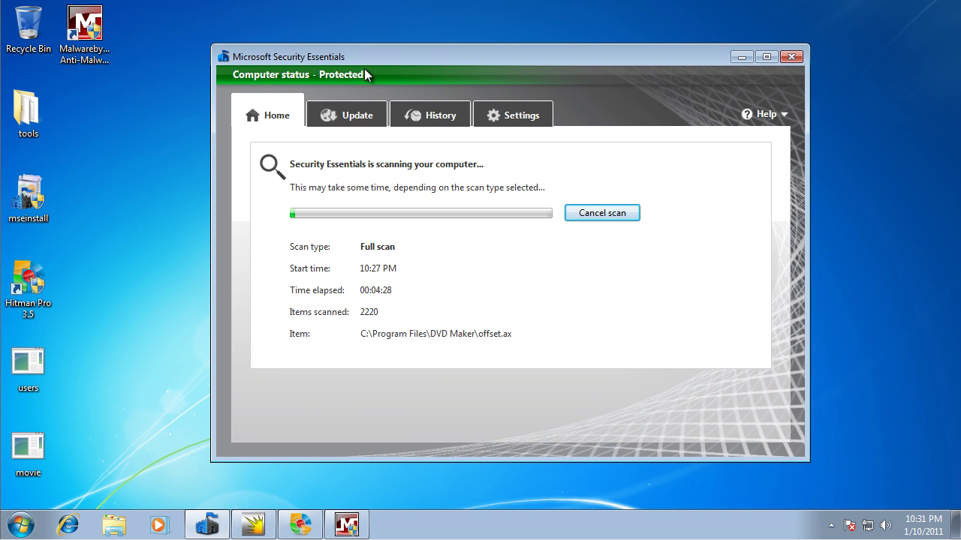
drag(198, 35, 828, 473)
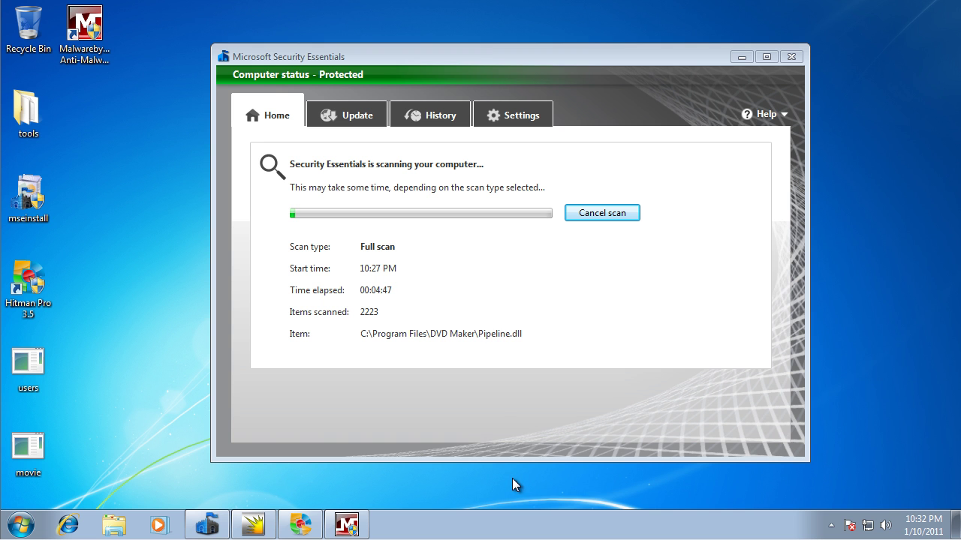
drag(471, 64, 547, 72)
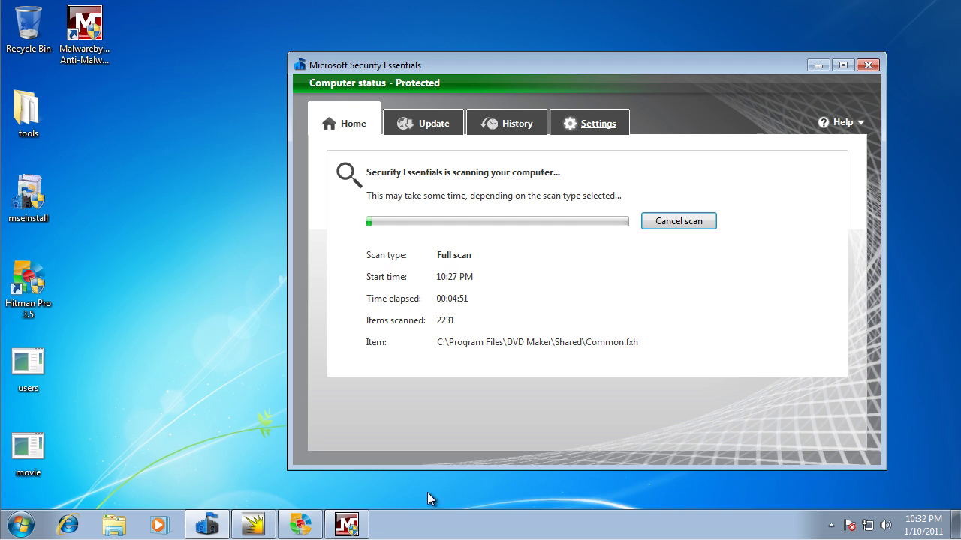
- Check the scans in Malwarebytes, Hitman Pro, Norton Power Eraser and Microsoft Security Essentials, putting the Malwarebytes window away
click(346, 525)
click(300, 525)
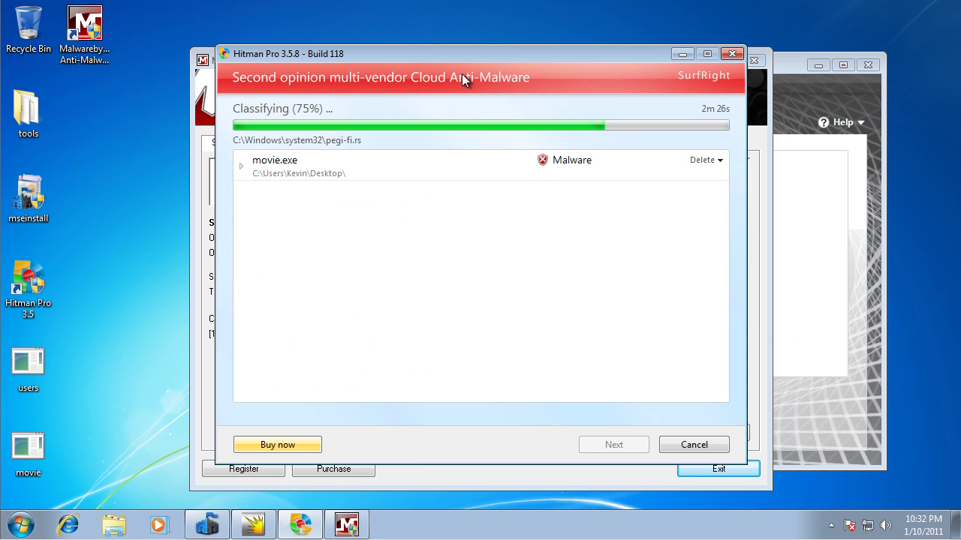
drag(466, 50, 433, 45)
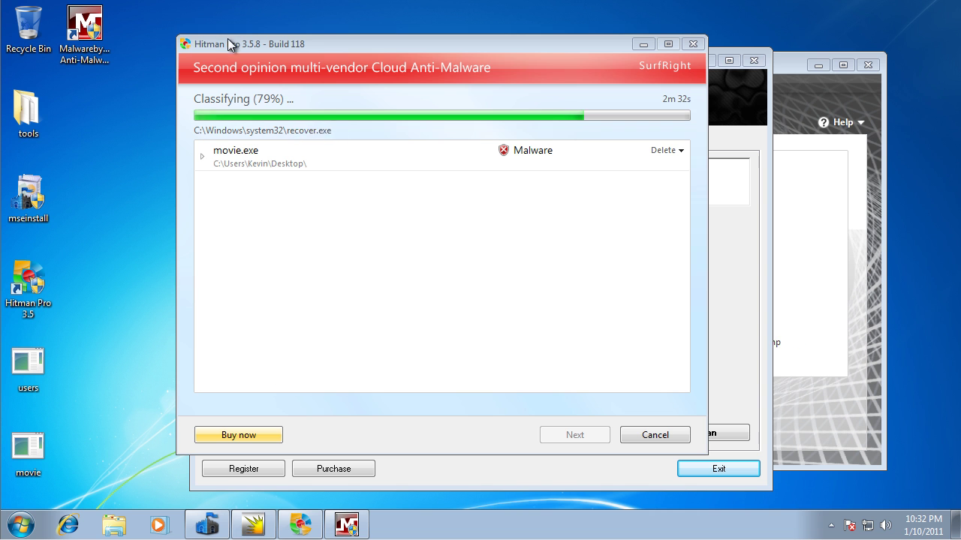
click(259, 526)
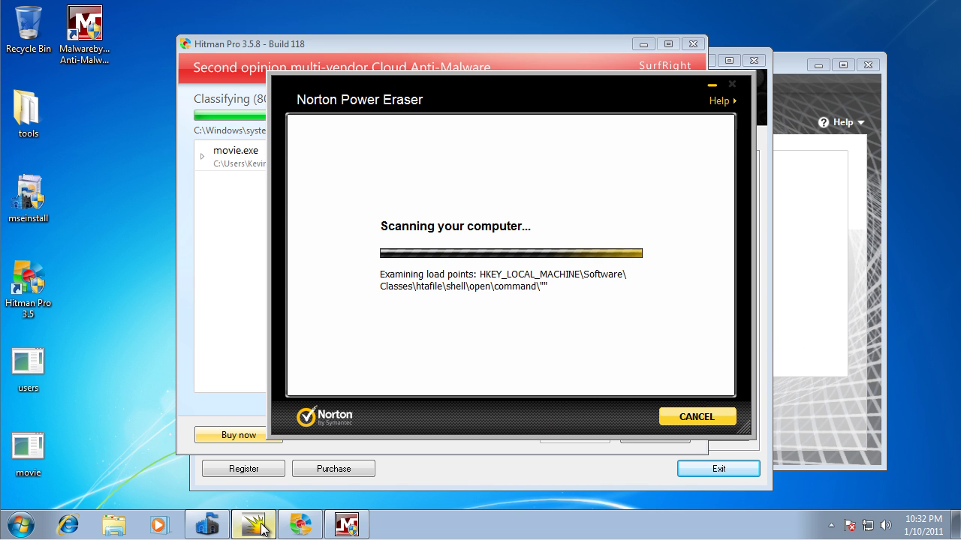
click(207, 525)
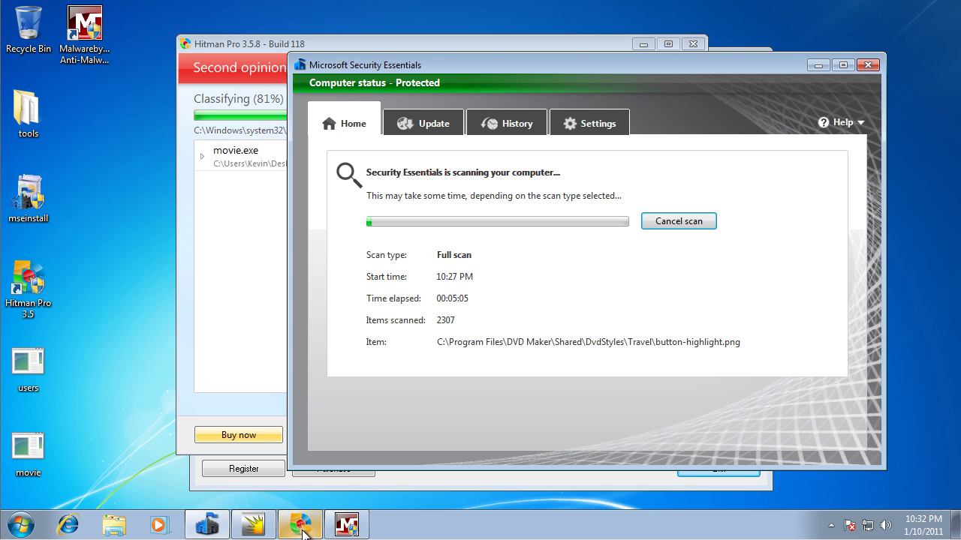
click(347, 525)
click(347, 525)
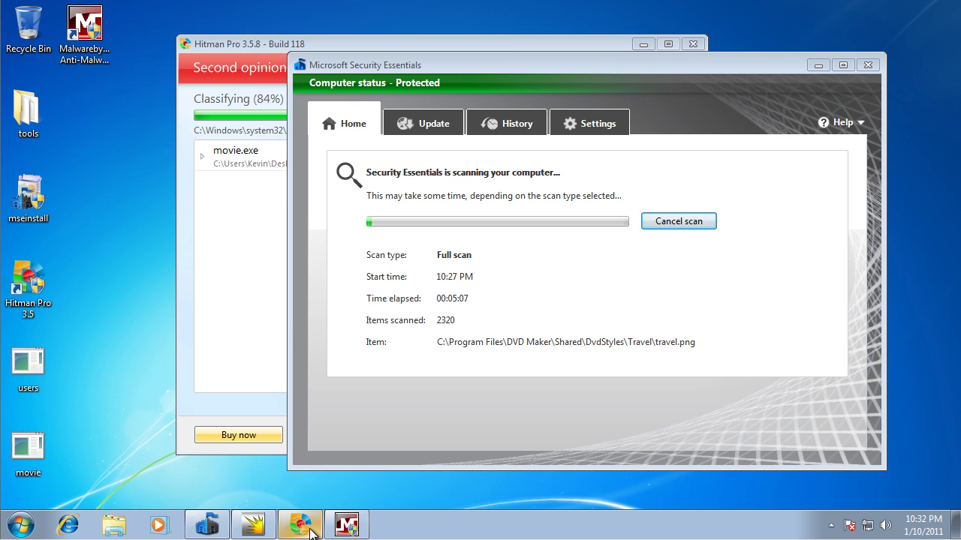
- Review the Hitman Pro scan results and minimize its window to show Norton Power Eraser
click(211, 310)
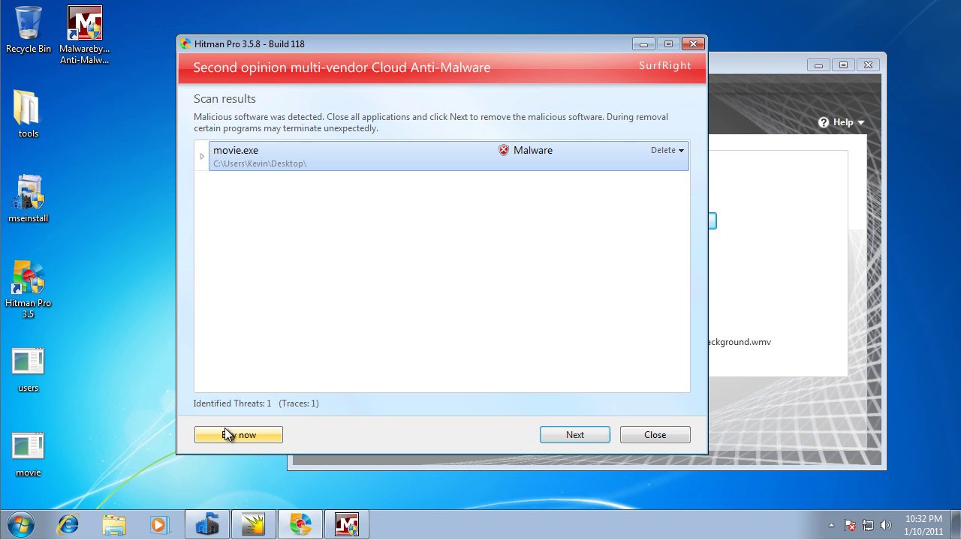
drag(327, 40, 361, 40)
drag(113, 412, 140, 342)
click(252, 520)
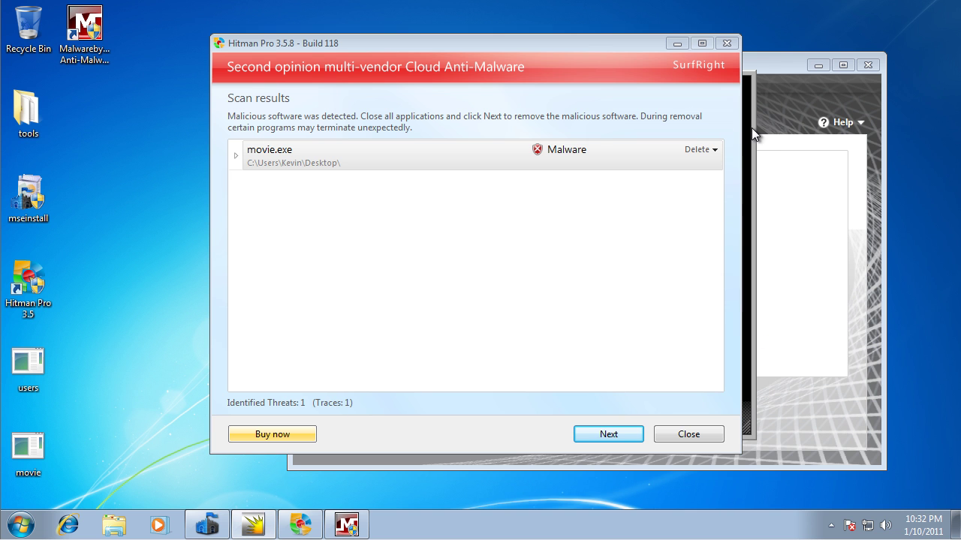
click(676, 45)
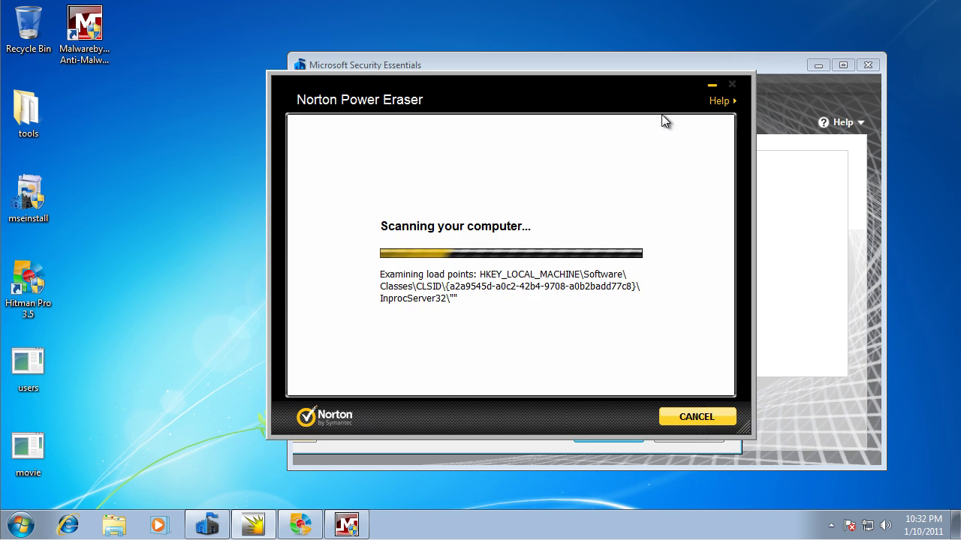
- Move the Norton Power Eraser window aside and bring Microsoft Security Essentials forward to check its full scan
mouse_move(608, 76)
mouse_down()
mouse_move(713, 105)
mouse_move(632, 100)
mouse_up()
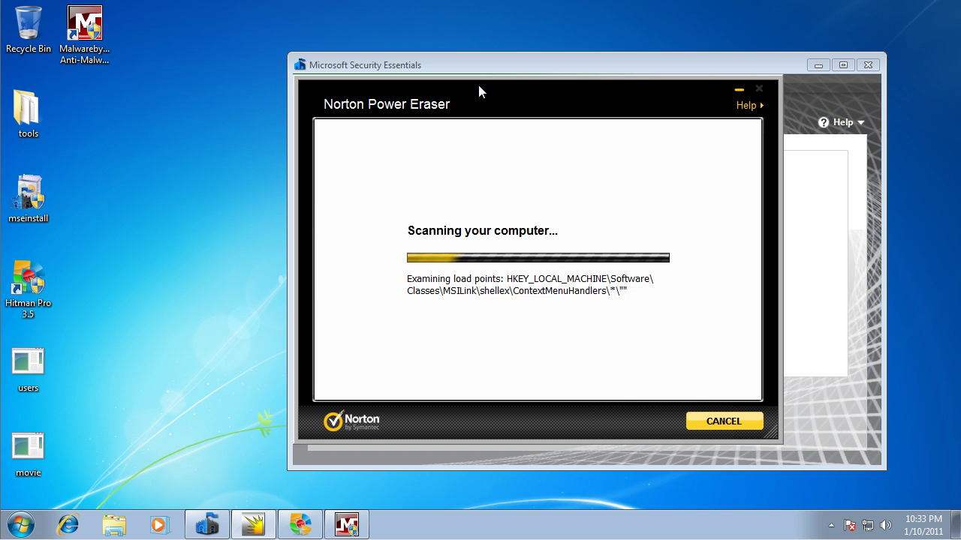
mouse_move(567, 104)
mouse_down()
mouse_move(389, 76)
mouse_move(311, 84)
mouse_up()
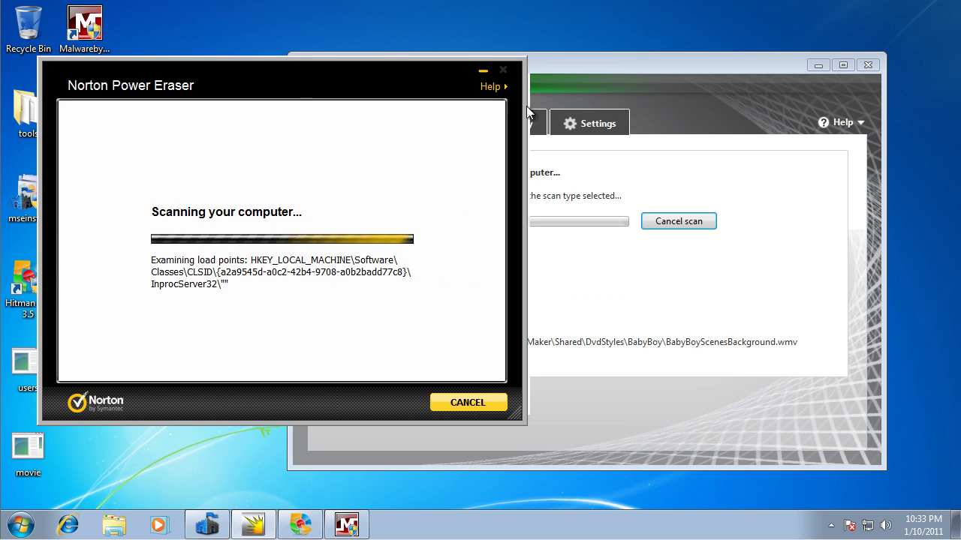
click(678, 67)
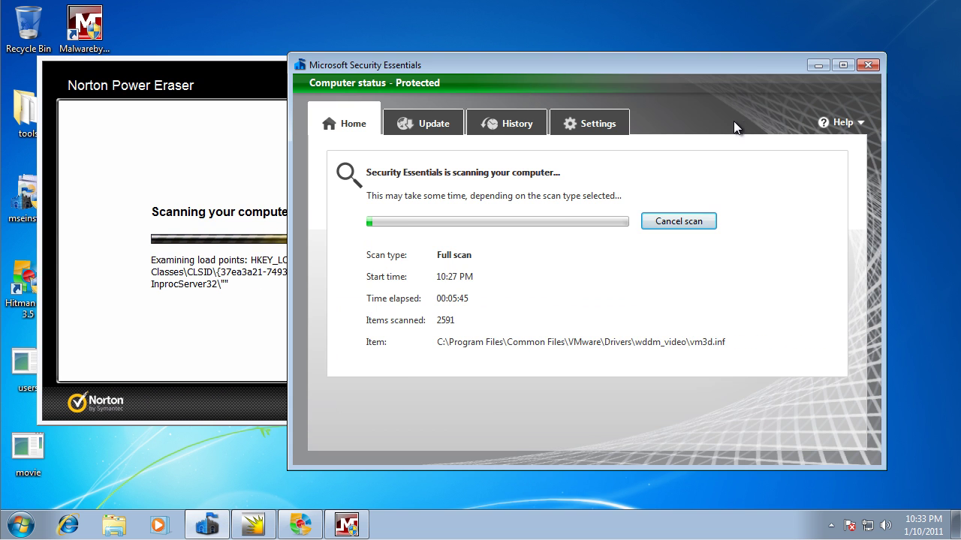
- Bring Norton Power Eraser and Microsoft Security Essentials forward in turn and shift their windows to check both scans
mouse_move(221, 102)
mouse_down()
mouse_move(253, 122)
mouse_move(234, 118)
mouse_move(239, 143)
mouse_up()
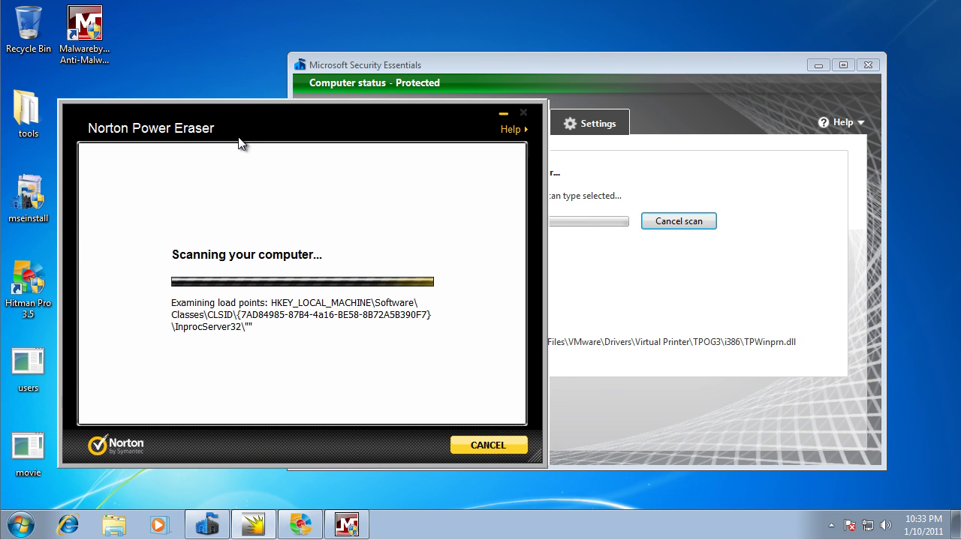
drag(638, 64, 617, 73)
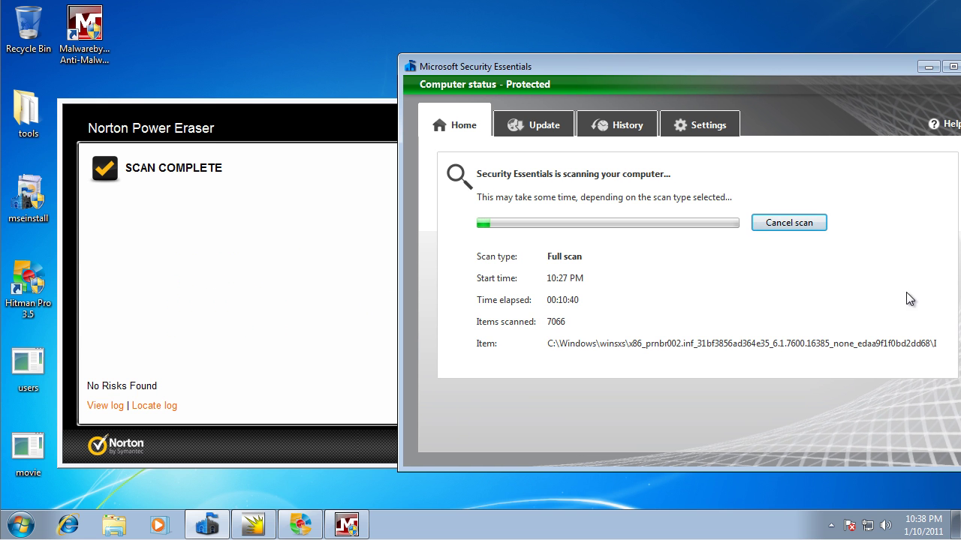
drag(728, 75, 621, 59)
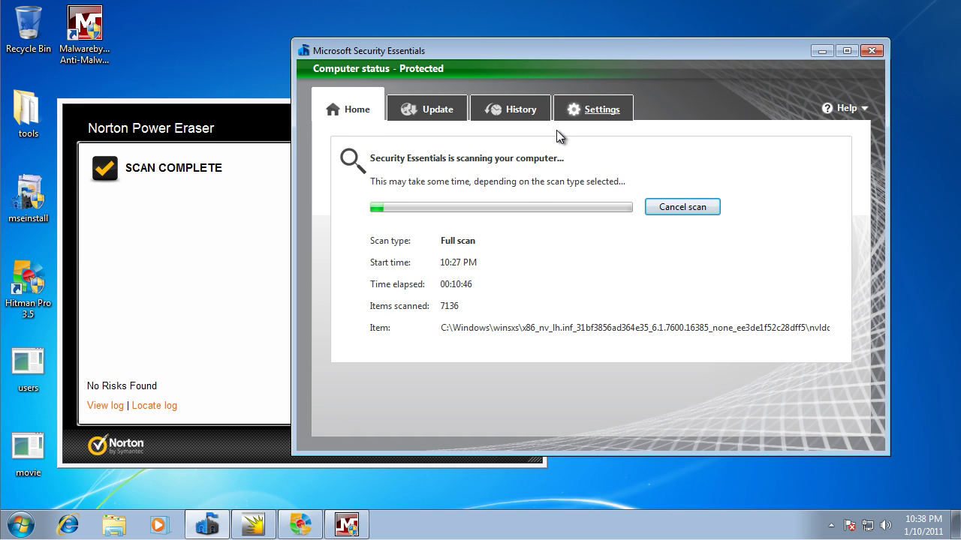
drag(518, 52, 519, 70)
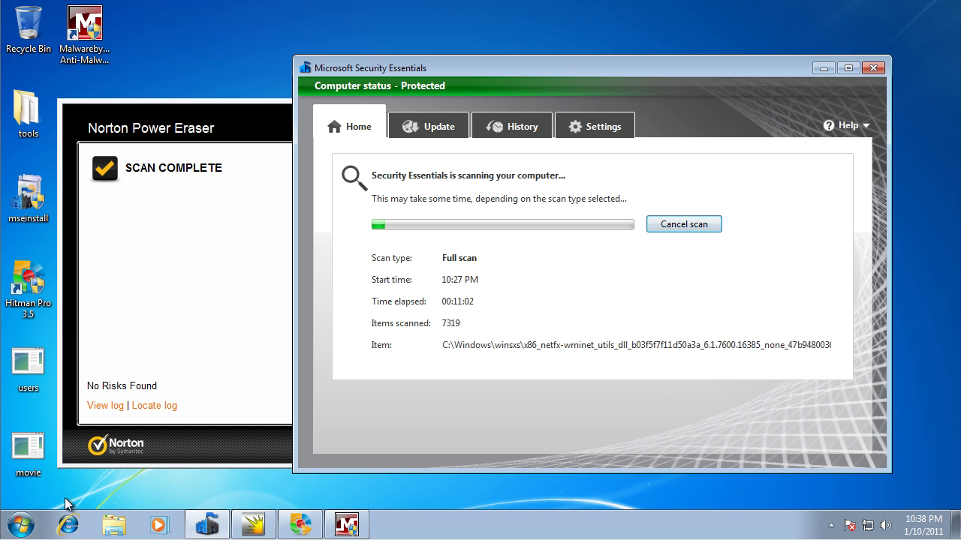
- Cancel the full scan in Microsoft Security Essentials and close its window
click(29, 450)
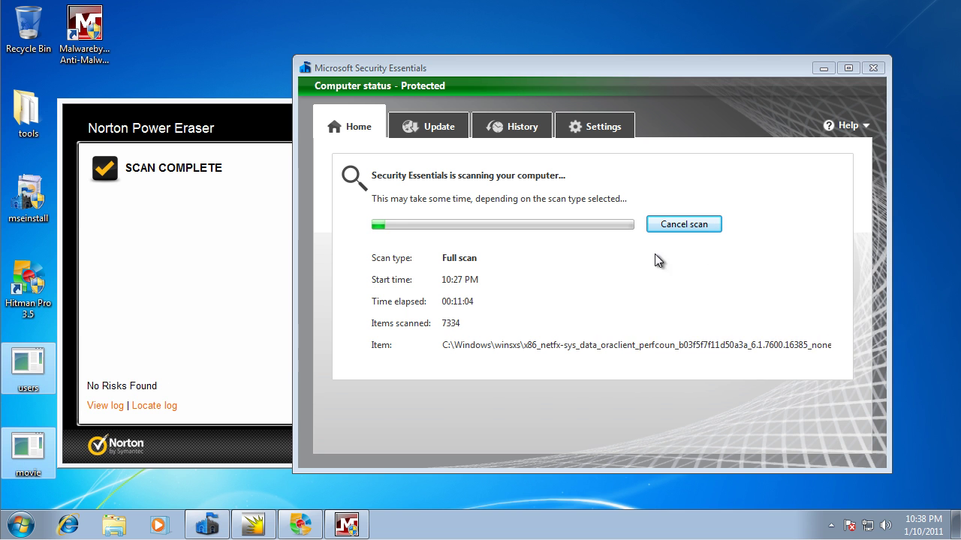
click(700, 223)
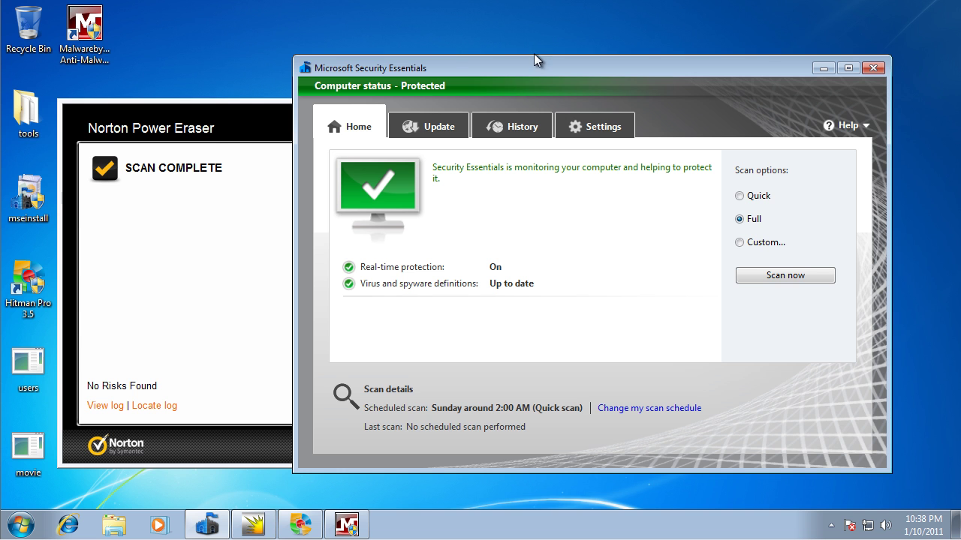
click(872, 68)
- Move Norton Power Eraser clear of the desktop icons and place the Hitman Pro scan results beside it
drag(332, 133, 425, 116)
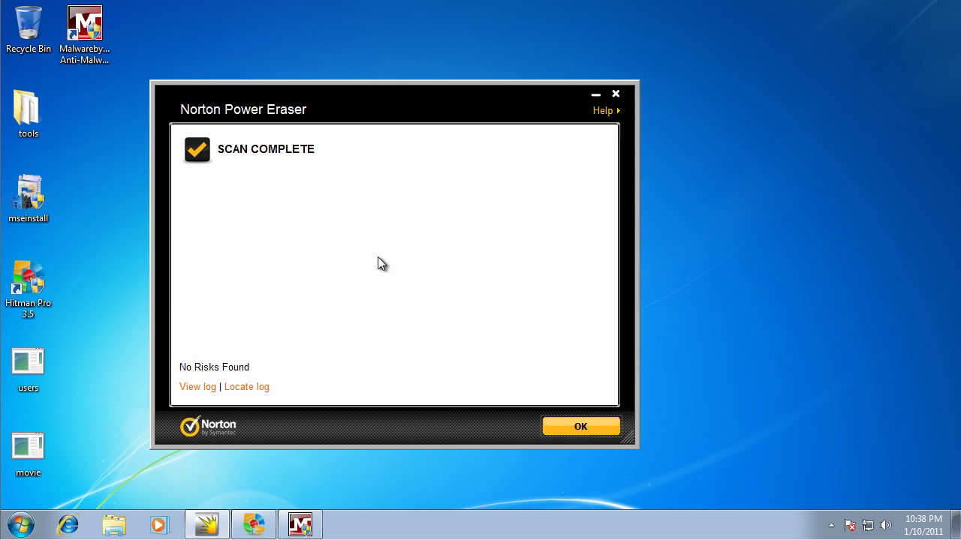
mouse_move(252, 523)
click(355, 165)
drag(339, 41, 534, 34)
- Rearrange the desktop icons so movie sits below Hitman Pro 3.5 and users stands apart from the column
drag(33, 454, 123, 281)
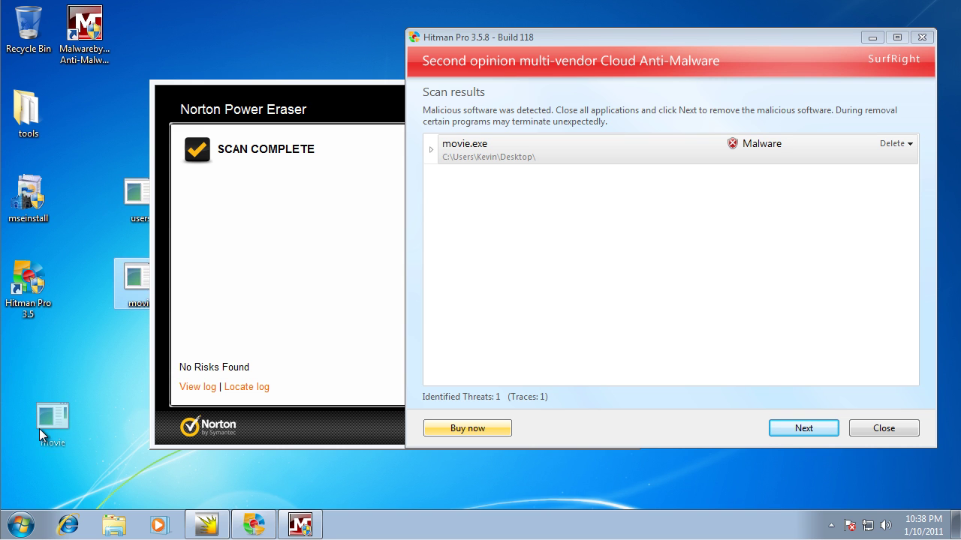
drag(39, 429, 23, 375)
drag(136, 196, 124, 459)
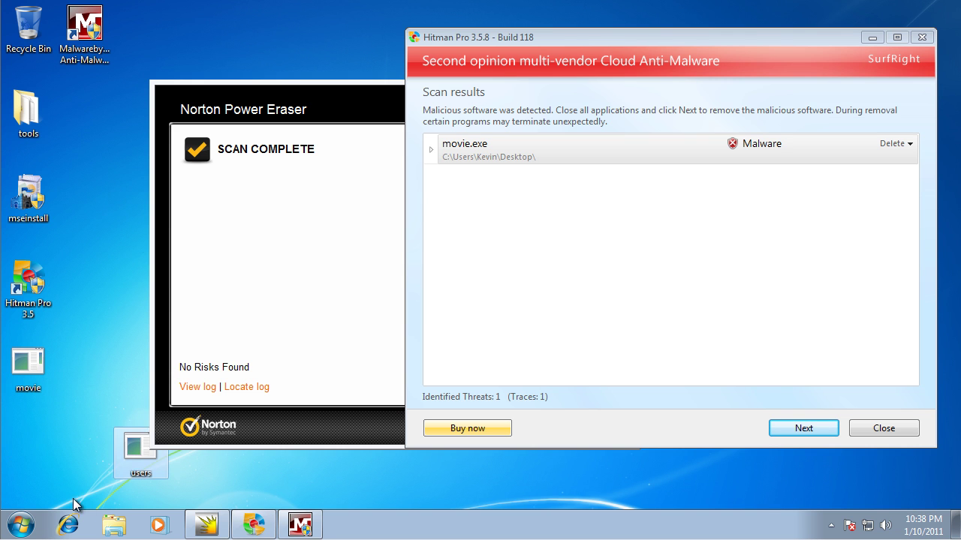
mouse_move(251, 463)
mouse_down()
mouse_move(108, 435)
mouse_move(179, 438)
mouse_move(261, 475)
mouse_up()
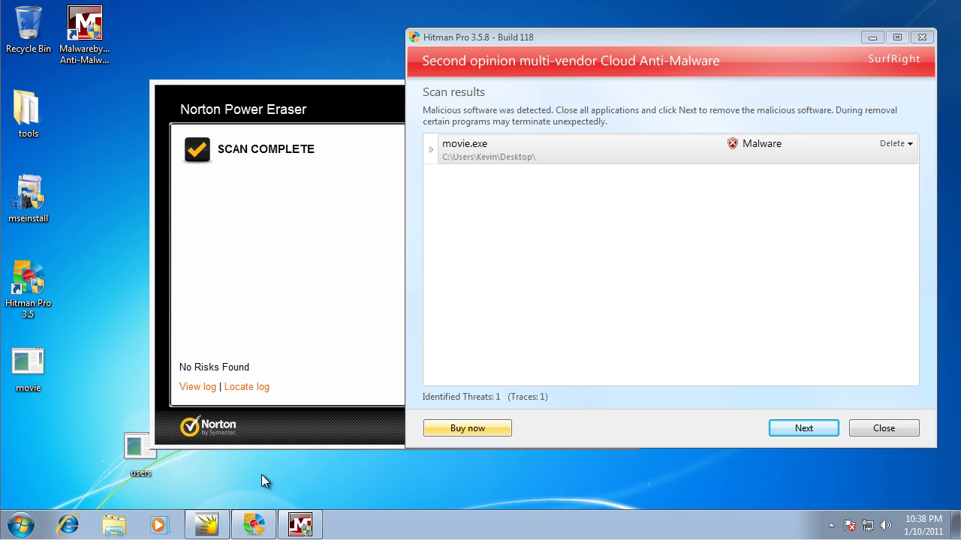
- Move Norton Power Eraser aside, dismiss its scan results, and close both Hitman Pro and Norton Power Eraser
mouse_move(341, 102)
mouse_down()
mouse_move(341, 134)
mouse_move(208, 120)
mouse_up()
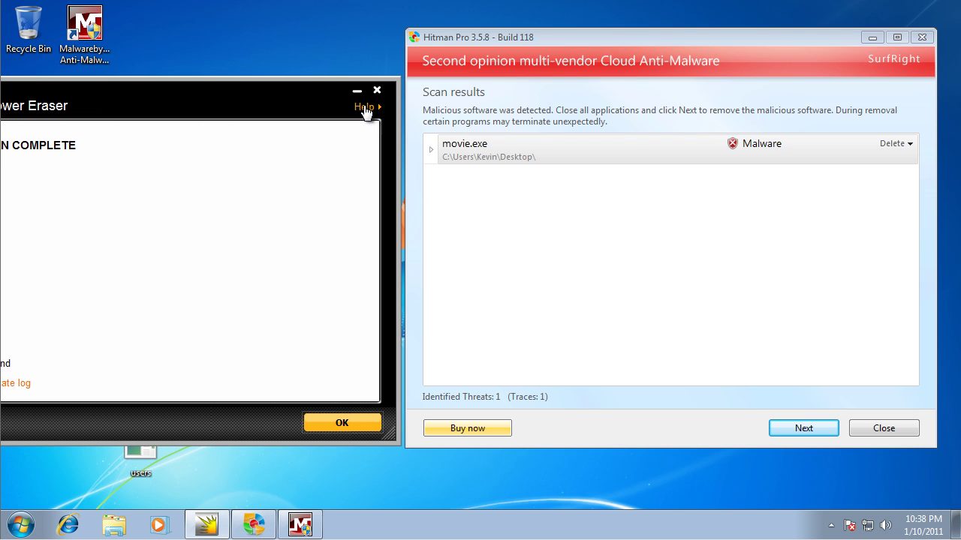
click(342, 425)
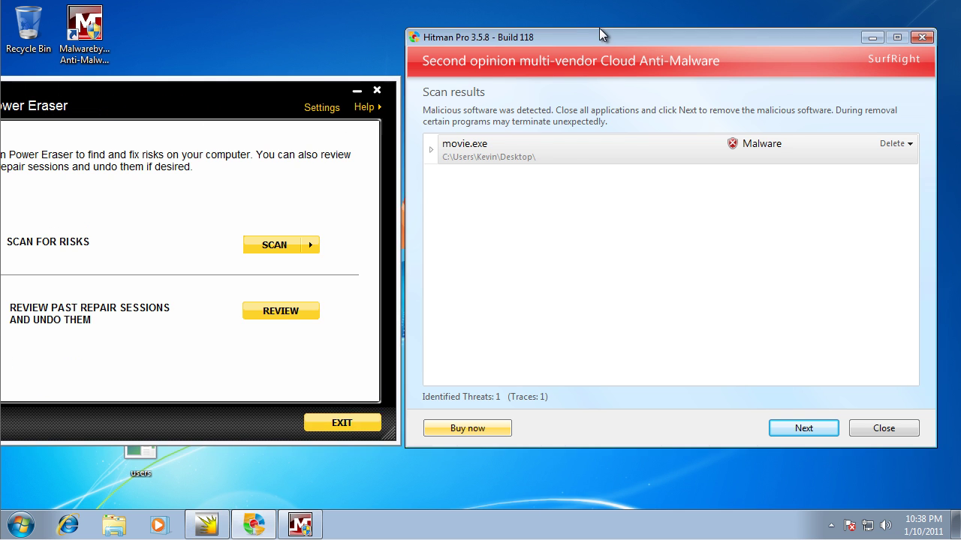
drag(599, 30, 534, 32)
click(865, 38)
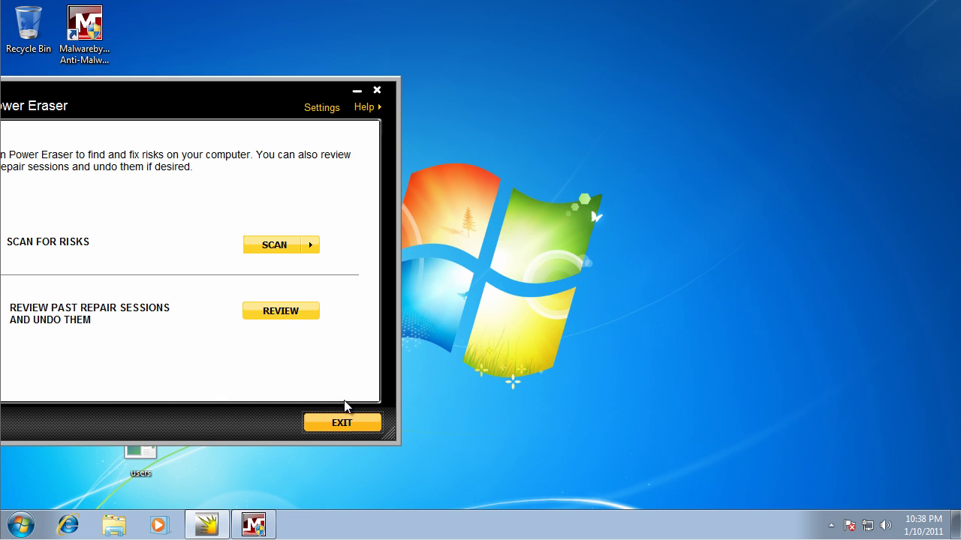
click(339, 423)
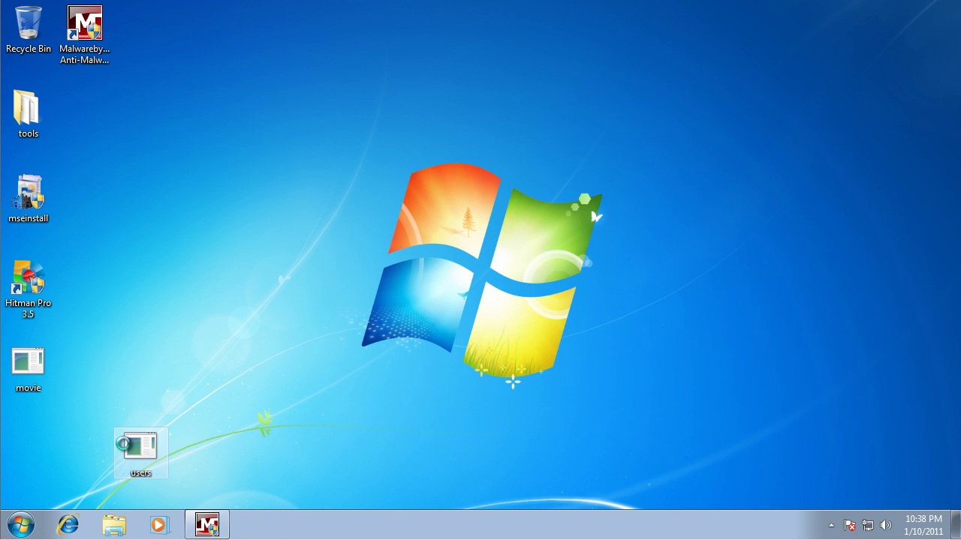
- Try to scan the users file on the desktop with Malwarebytes' Anti-Malware, allowing it to make changes to the computer
right_click(125, 444)
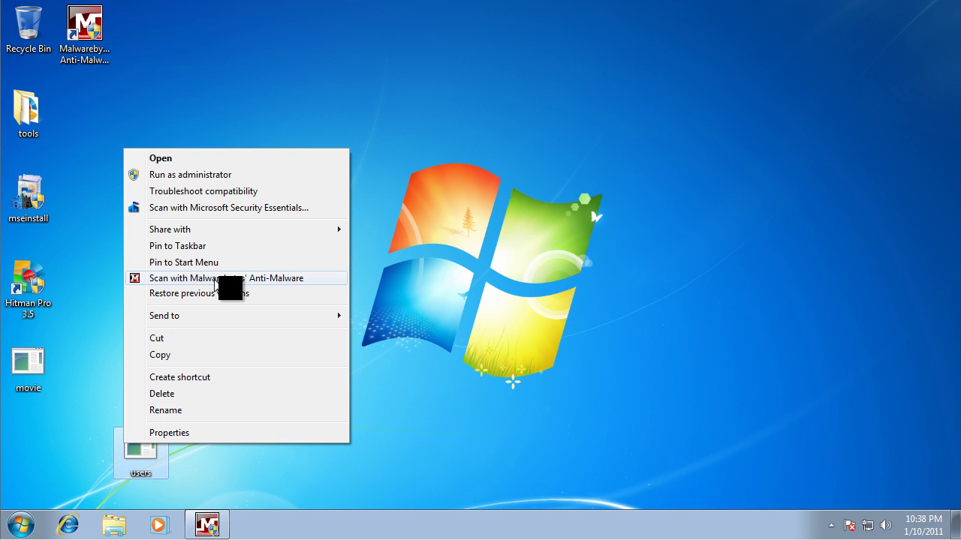
click(216, 278)
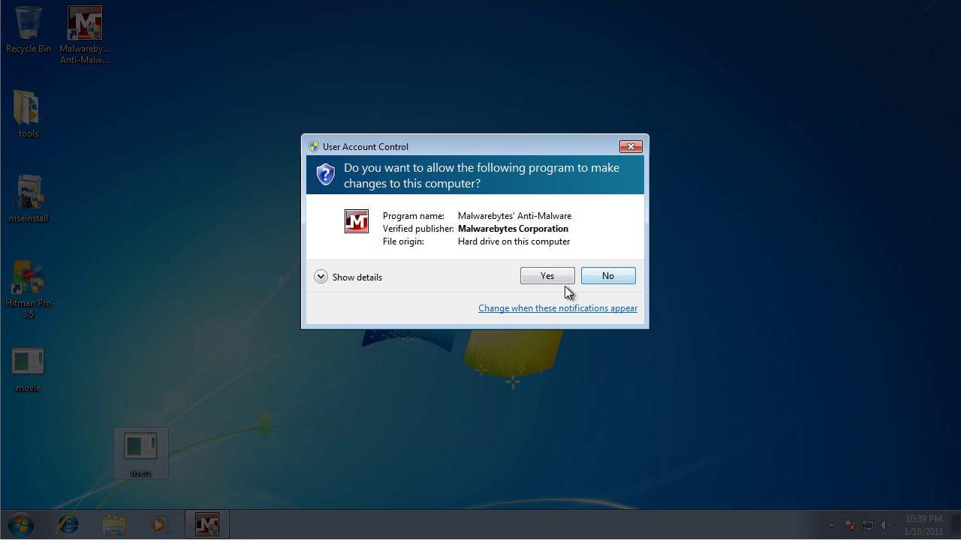
click(562, 283)
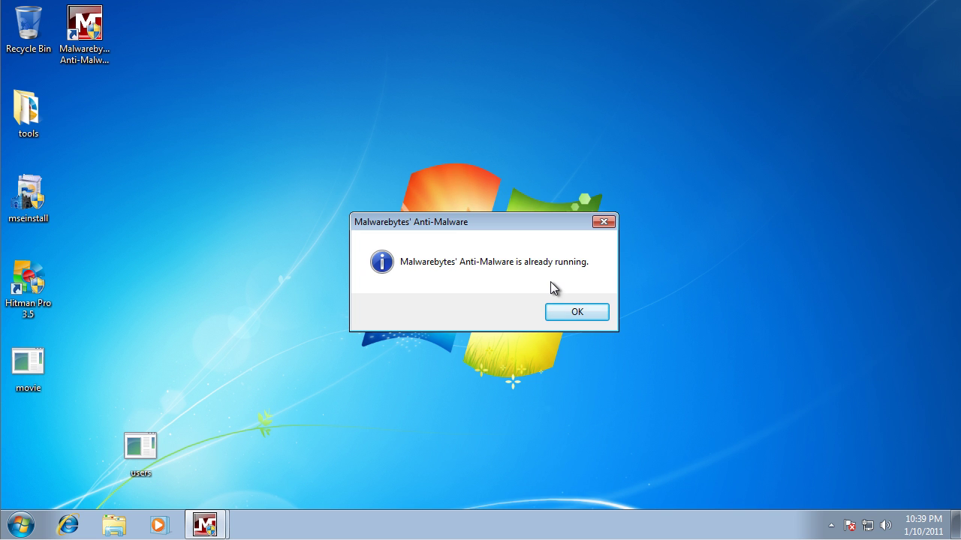
click(576, 311)
drag(317, 137, 663, 437)
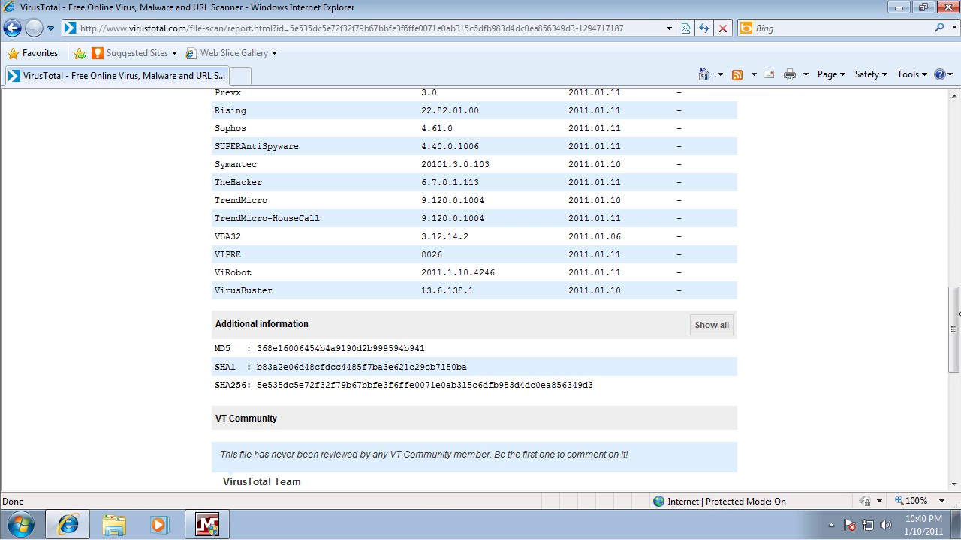
- Review the antivirus engine results in the VirusTotal report open in Internet Explorer
drag(957, 326, 958, 375)
scroll(958, 375, up, 8)
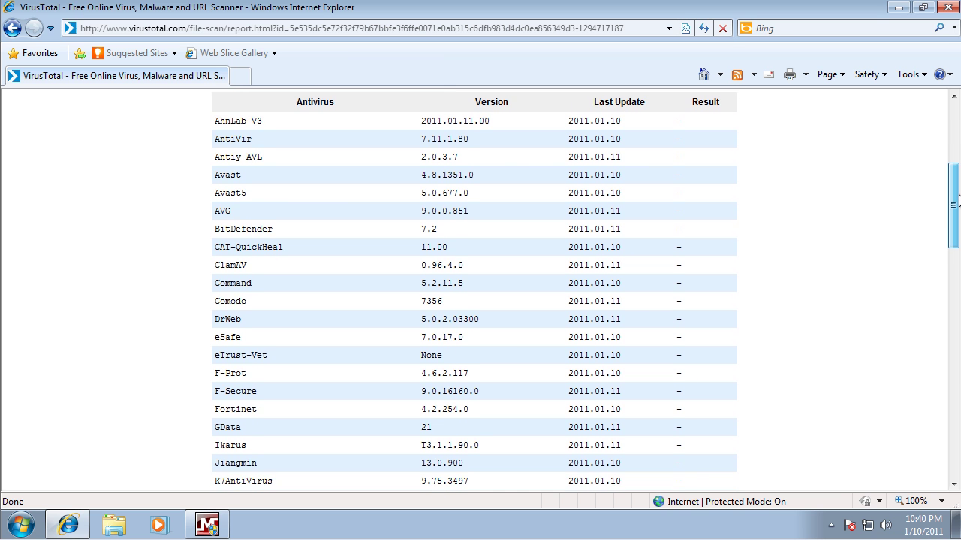
drag(957, 199, 930, 267)
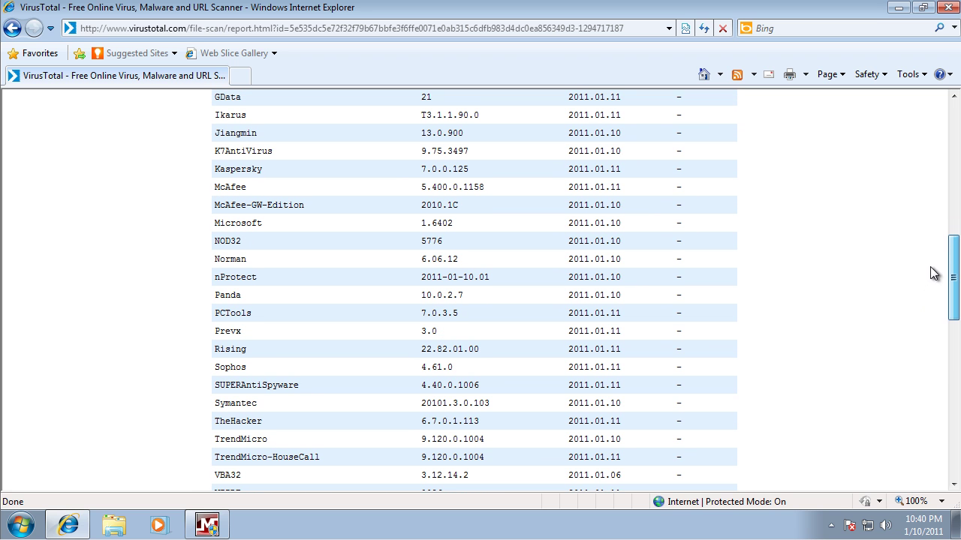
drag(955, 310, 957, 283)
scroll(903, 272, up, 5)
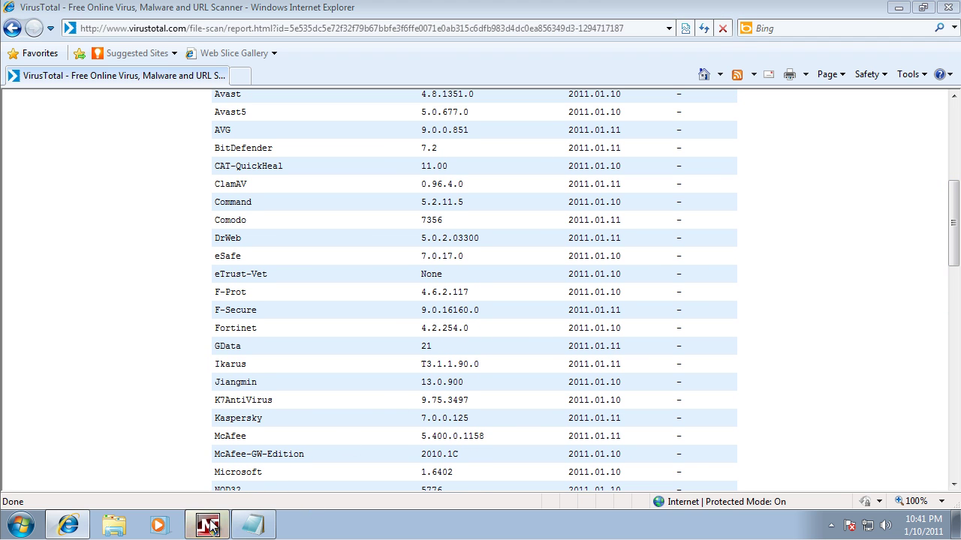
- Minimize the browser, close the Malwarebytes scan log and completion message, and exit Malwarebytes' Anti-Malware
click(897, 8)
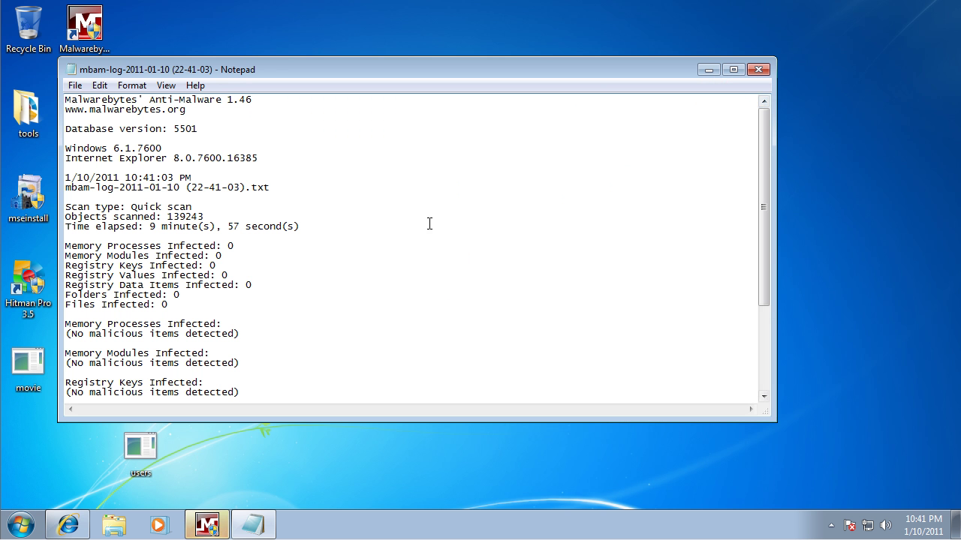
click(760, 67)
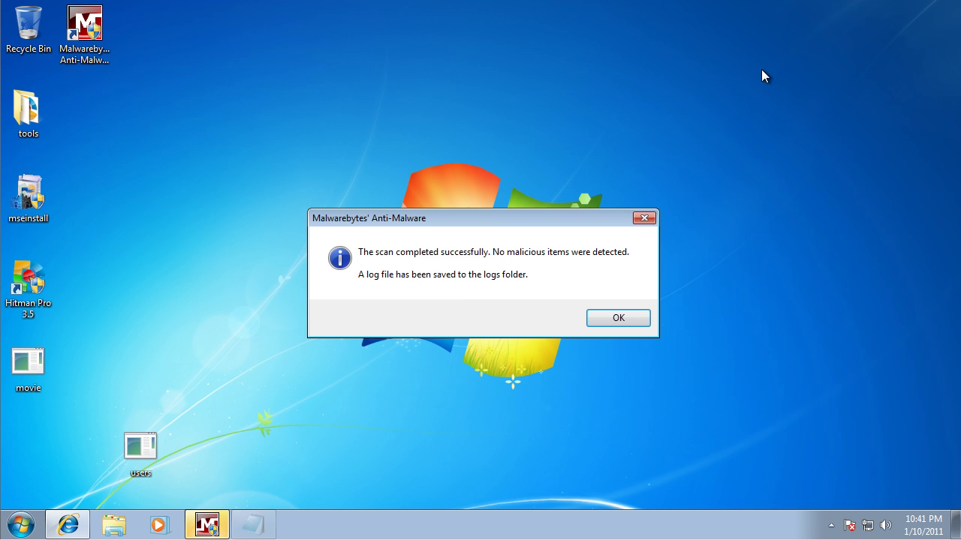
click(601, 311)
click(207, 525)
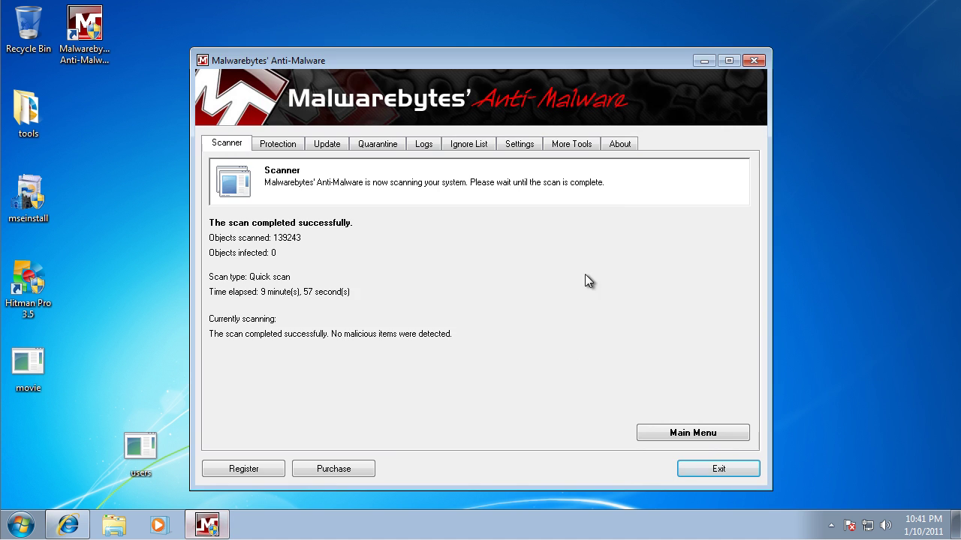
click(719, 465)
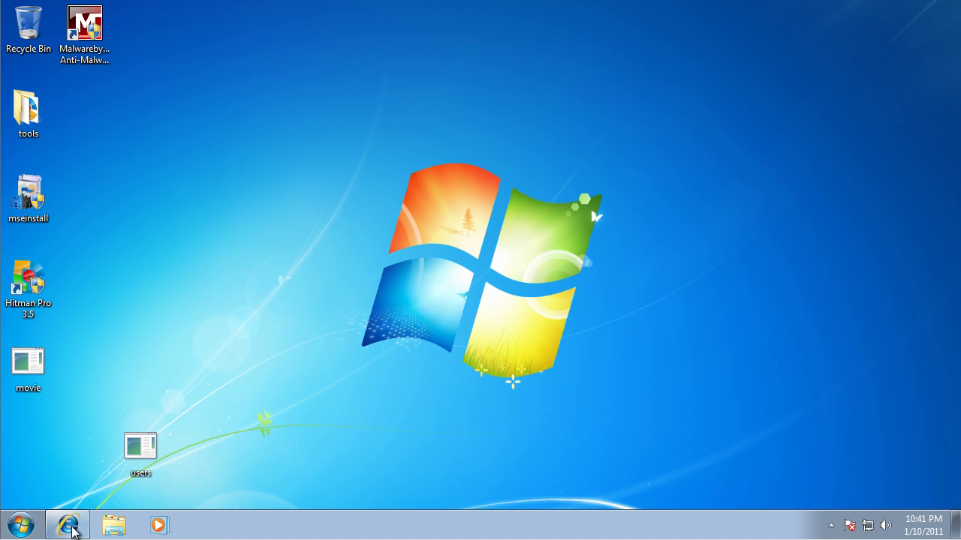
- Switch back to Internet Explorer and return to VirusTotal's file upload page
click(69, 525)
scroll(295, 157, up, 1)
scroll(295, 157, up, 3)
key(alt+Left)
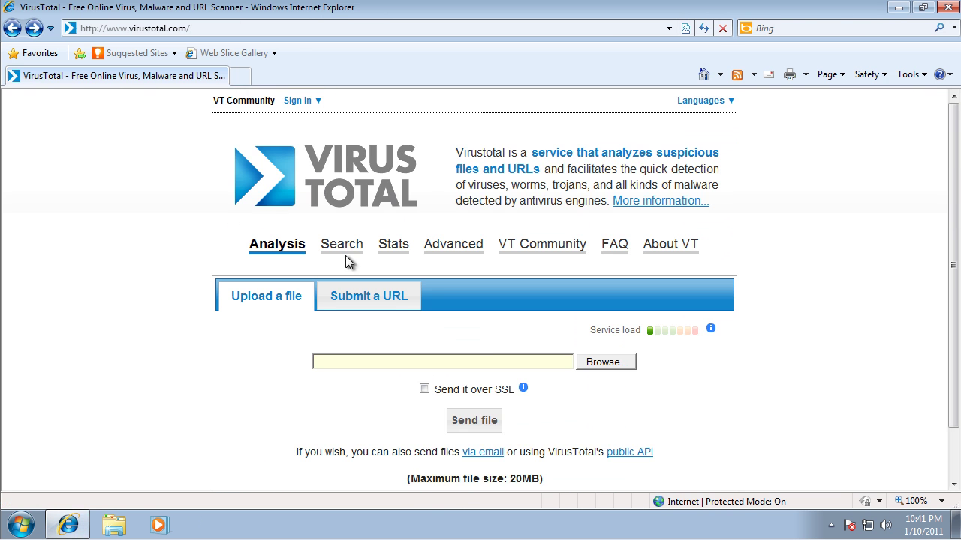
- Choose the movie file from the desktop and send it to VirusTotal for analysis
click(604, 362)
drag(468, 163, 476, 276)
click(210, 193)
click(354, 335)
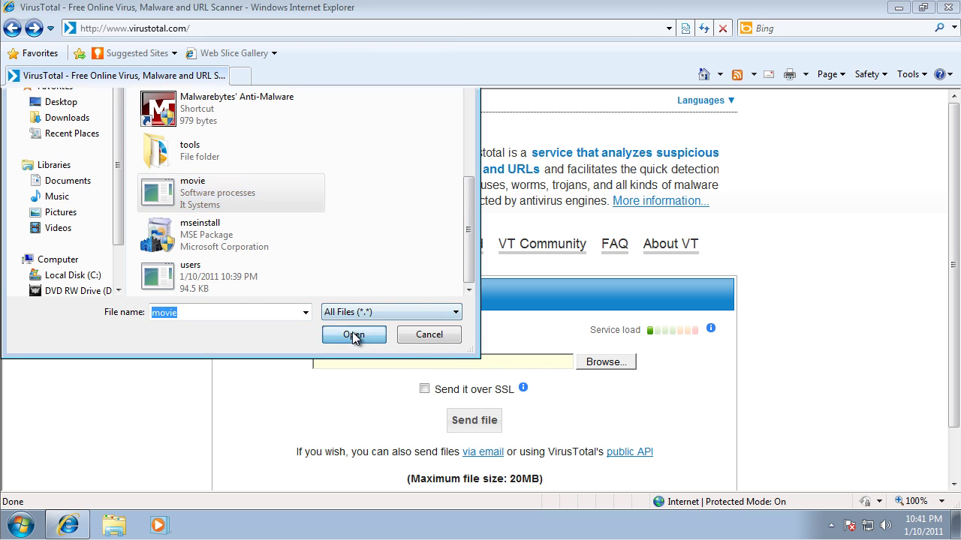
click(475, 431)
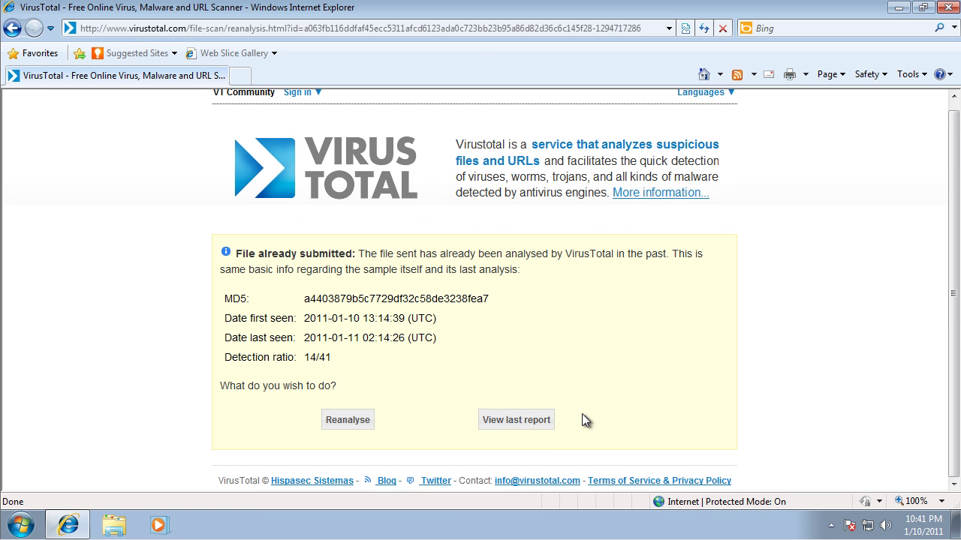
- Open VirusTotal's last report for movie.exe and examine the results of the individual antivirus engines
click(538, 422)
scroll(465, 409, down, 2)
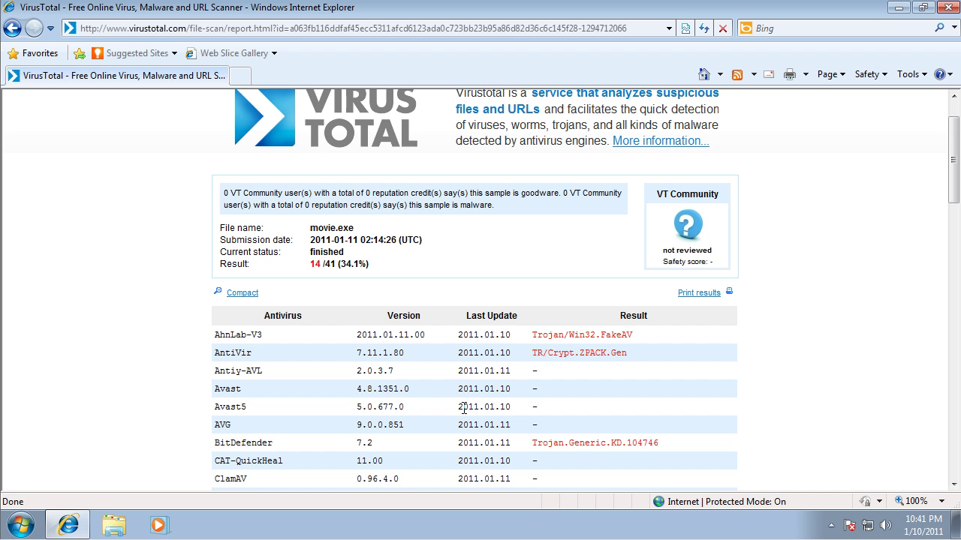
scroll(464, 408, down, 3)
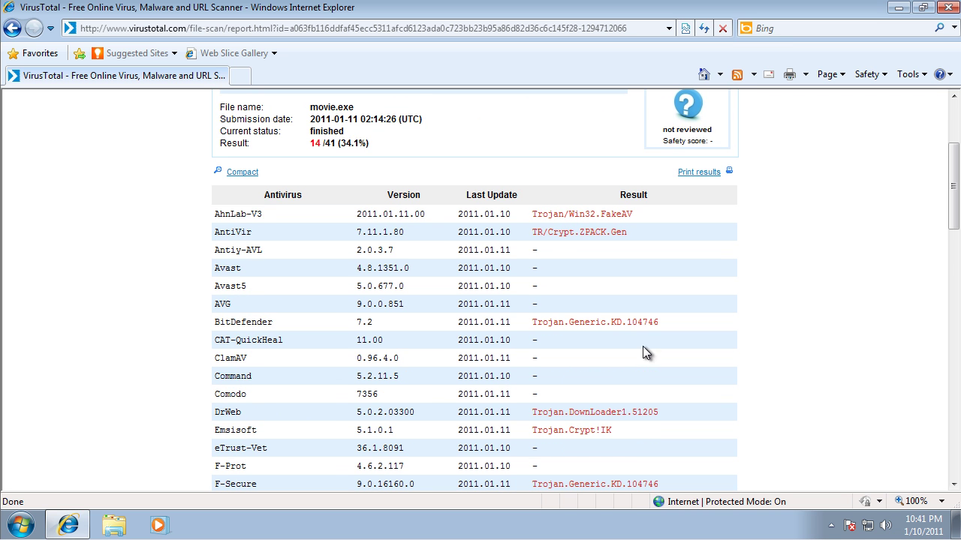
scroll(643, 351, down, 5)
scroll(676, 261, down, 3)
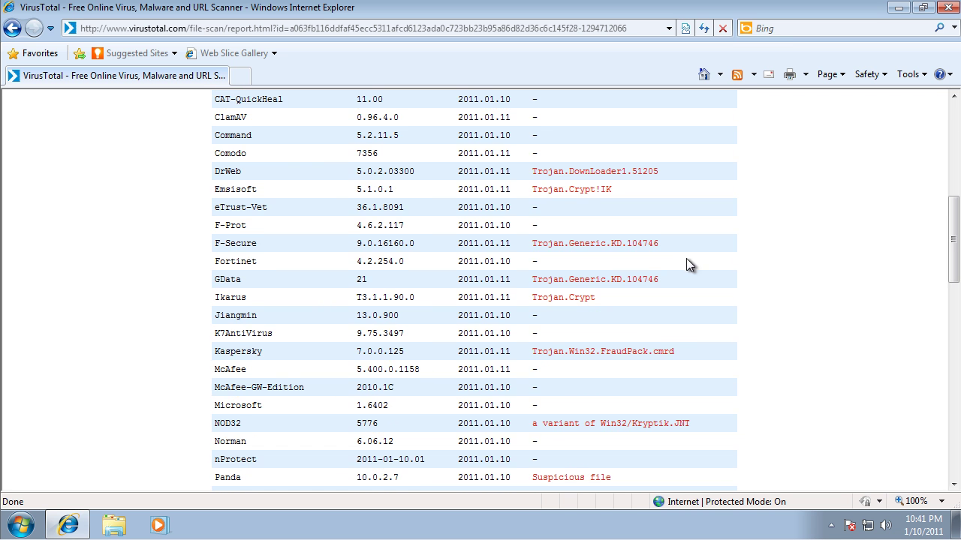
scroll(721, 277, down, 2)
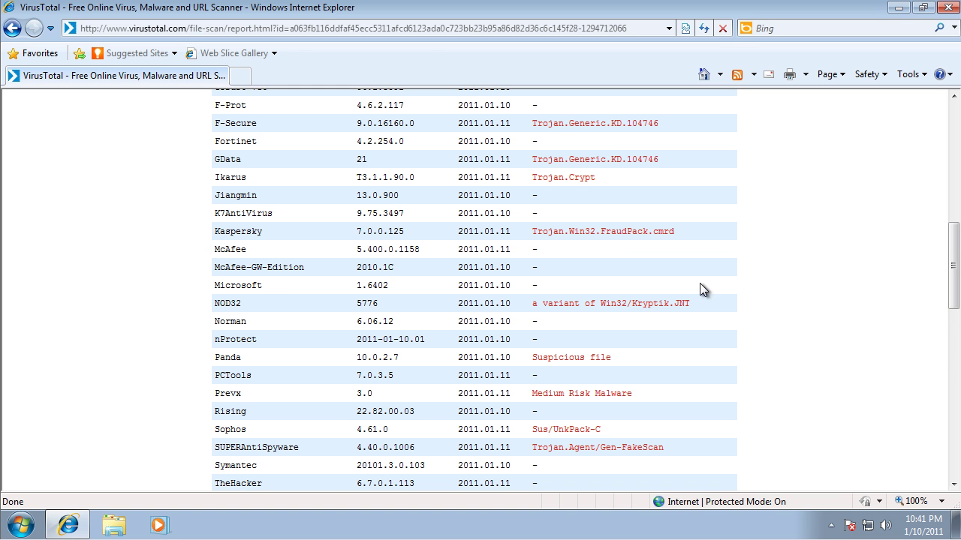
scroll(700, 283, down, 6)
scroll(697, 288, up, 5)
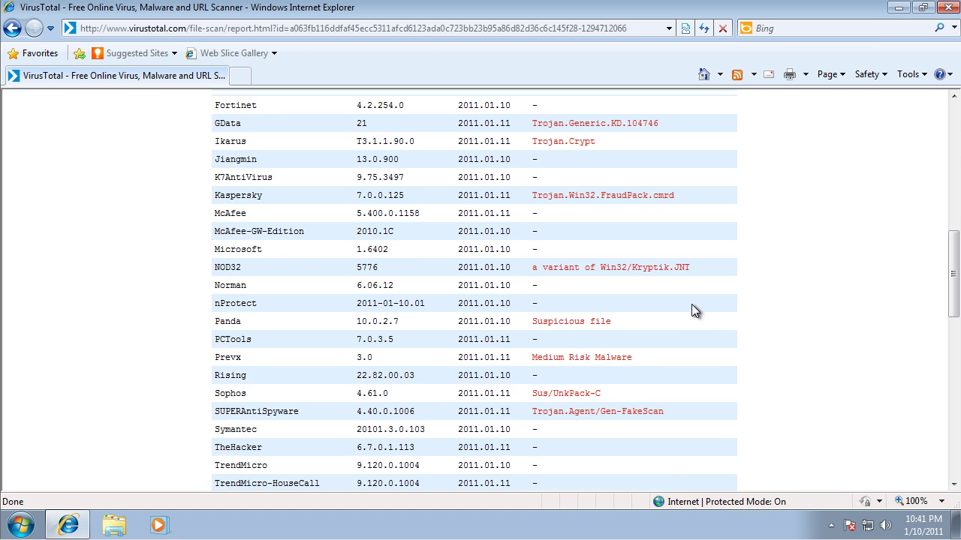
scroll(676, 330, up, 10)
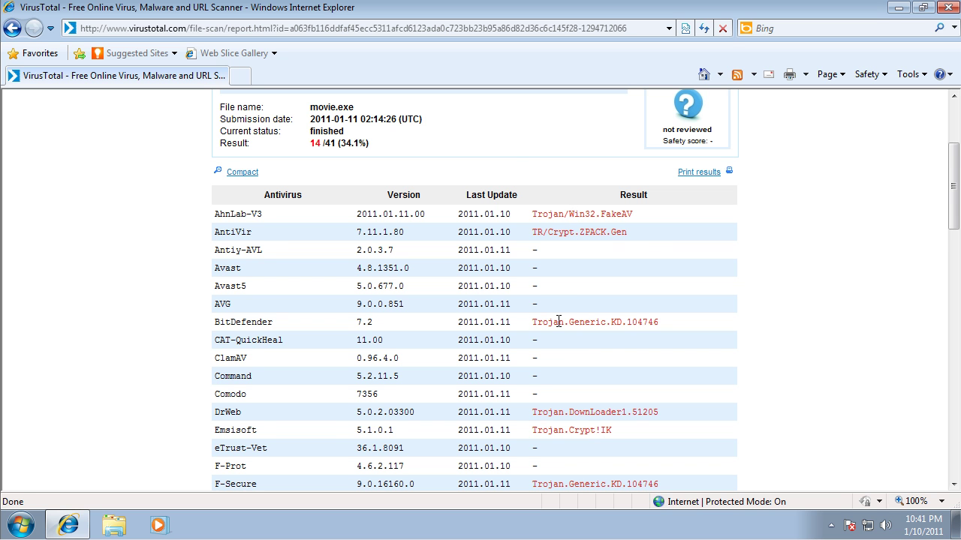
scroll(559, 323, down, 2)
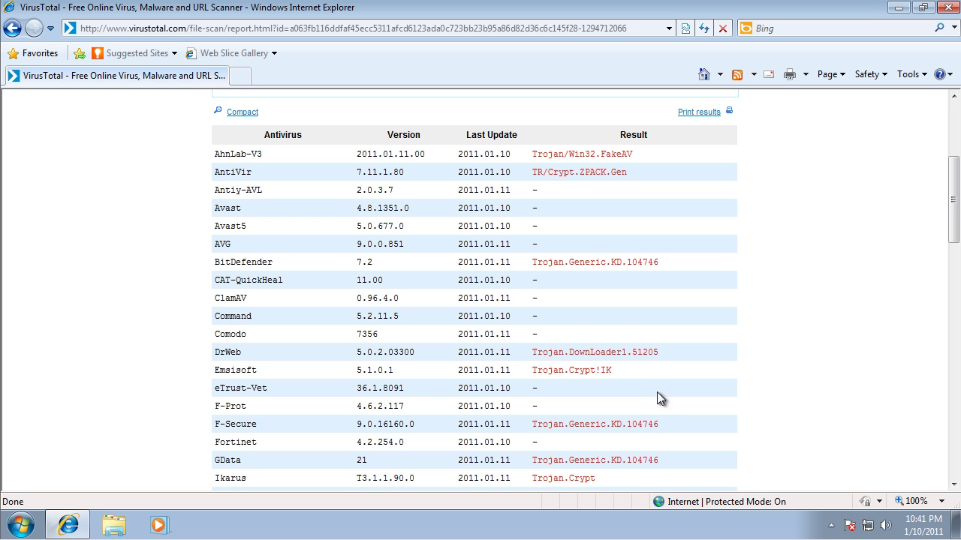
scroll(612, 448, down, 2)
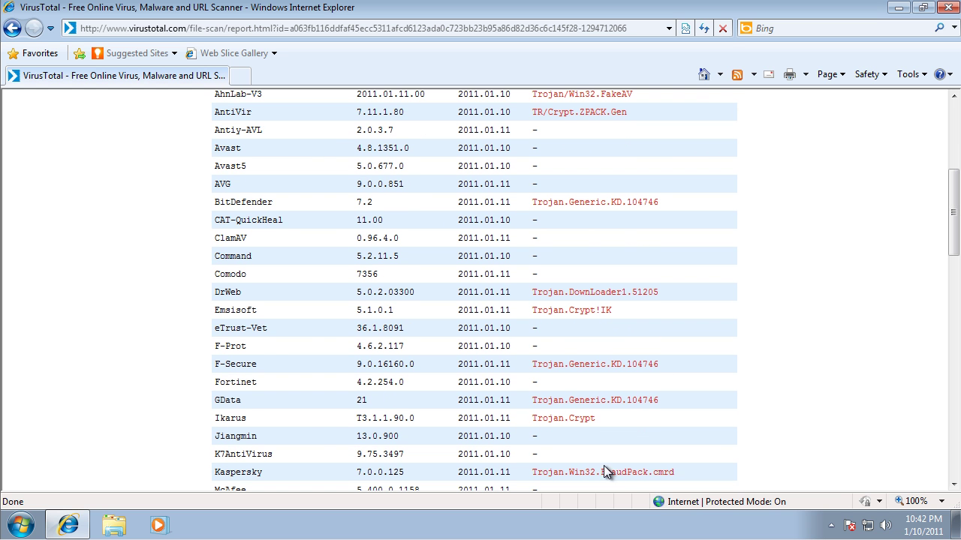
scroll(613, 426, down, 2)
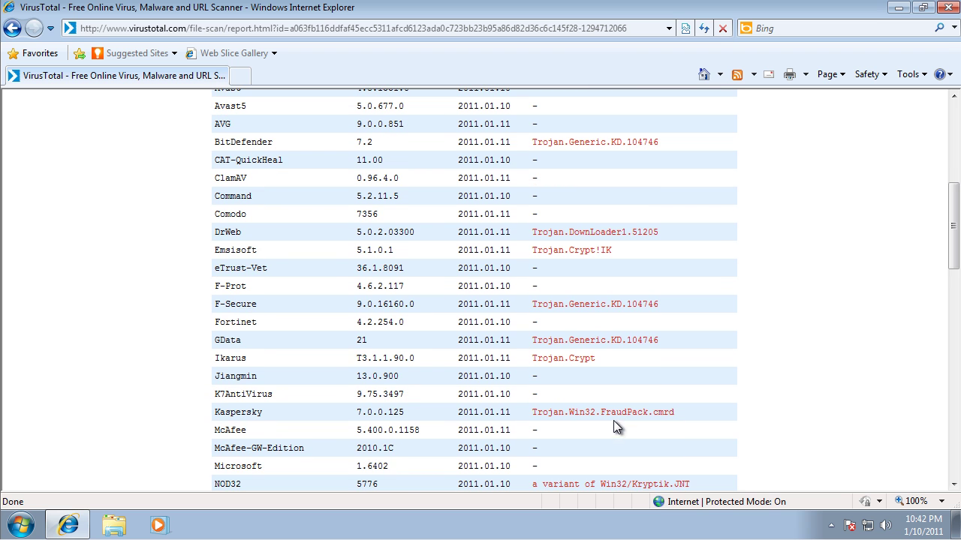
scroll(580, 471, down, 2)
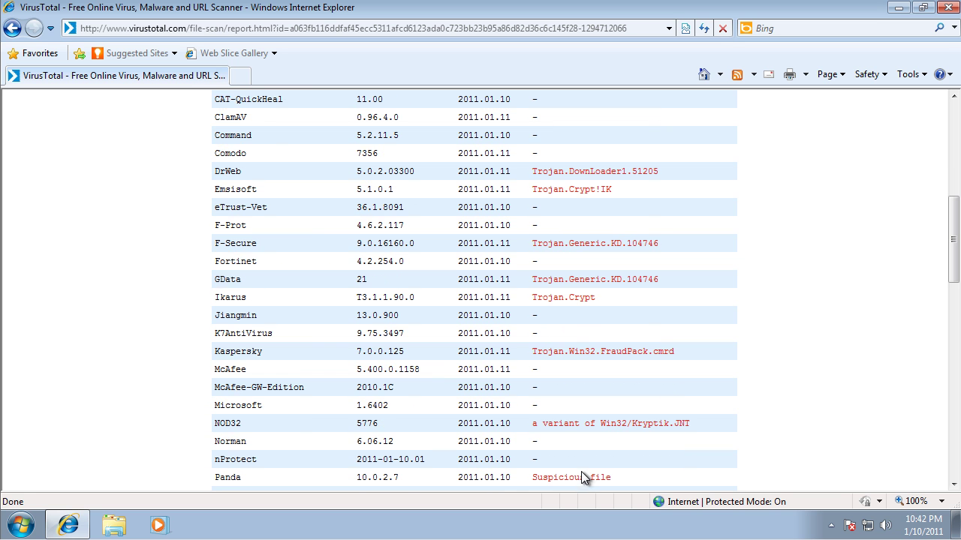